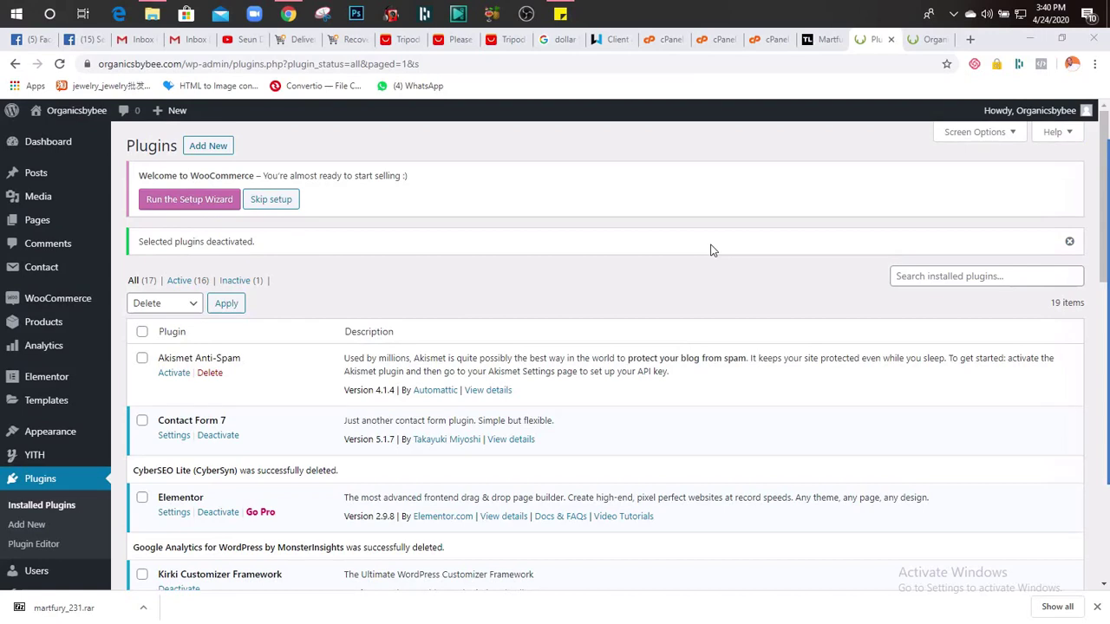
Switch to the live Martfury storefront and scroll through its home page, then back to the top.
left_click(915, 39)
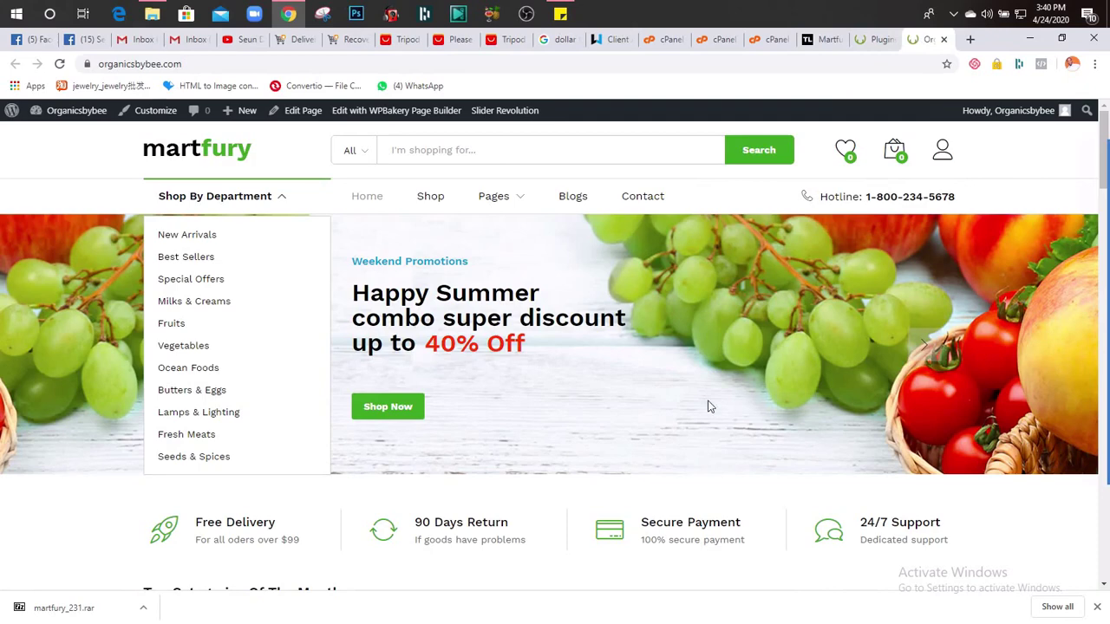
scroll(669, 363, "down", 3)
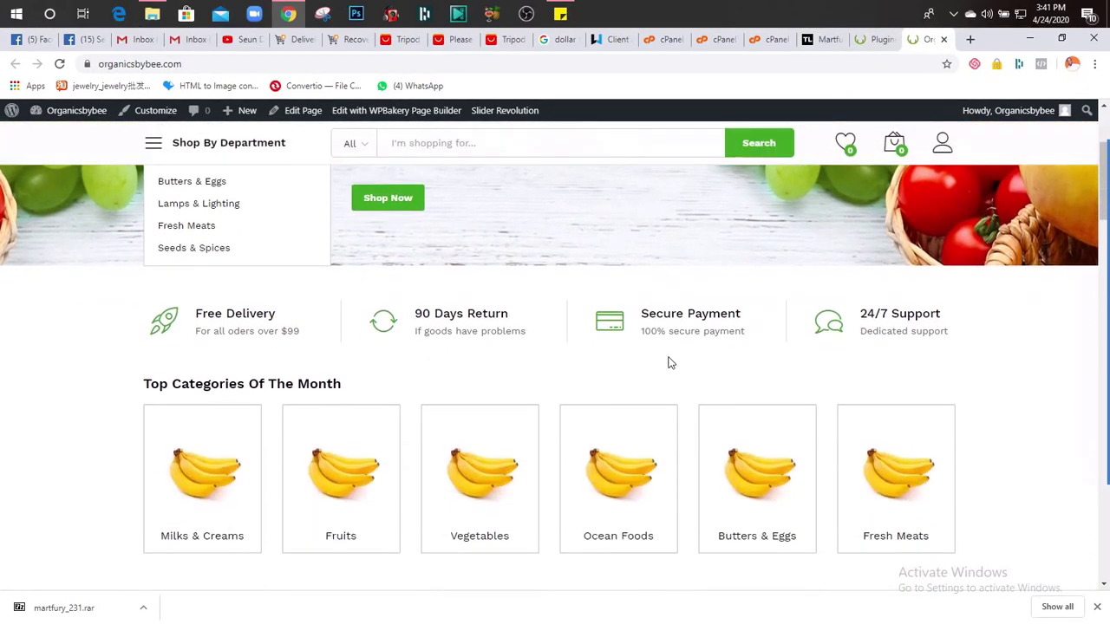
scroll(668, 362, "up", 3)
scroll(642, 425, "down", 3)
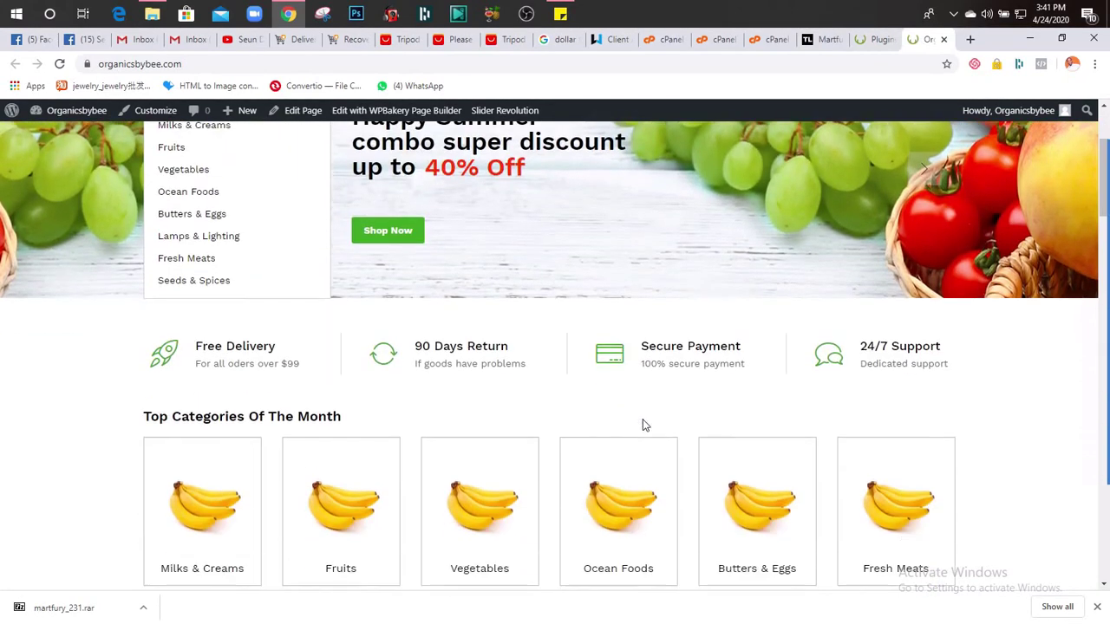
scroll(555, 511, "down", 4)
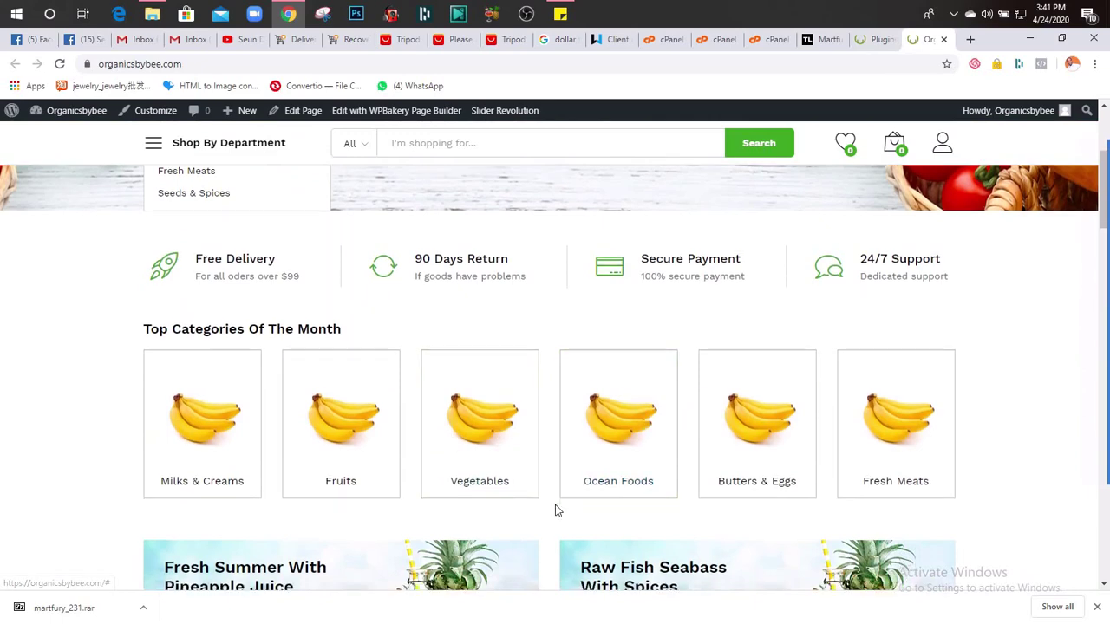
scroll(406, 322, "down", 10)
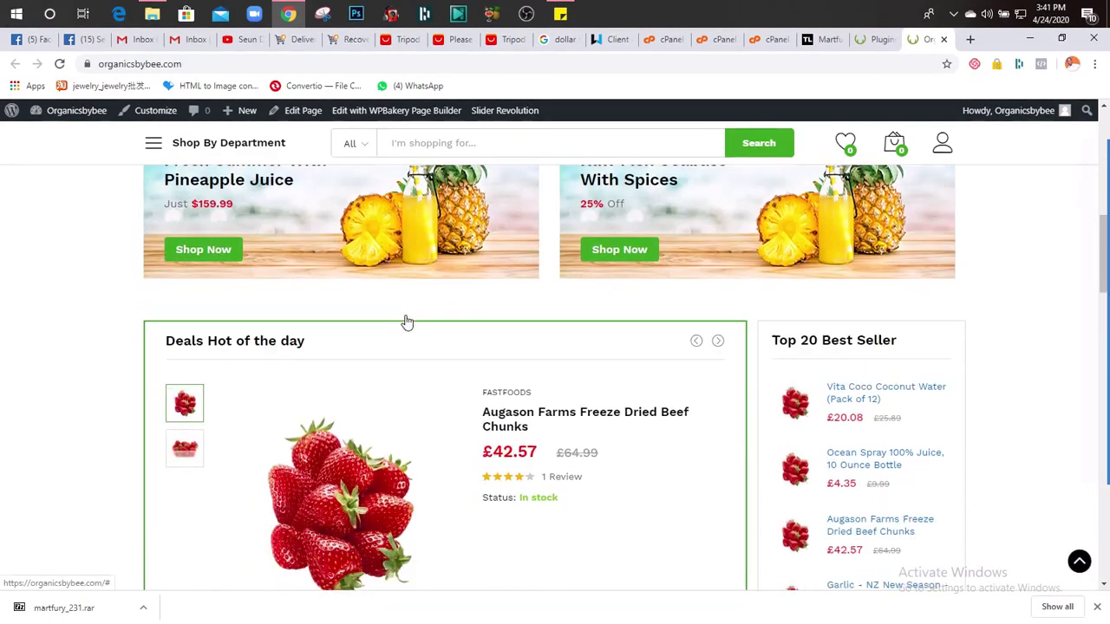
scroll(406, 321, "down", 3)
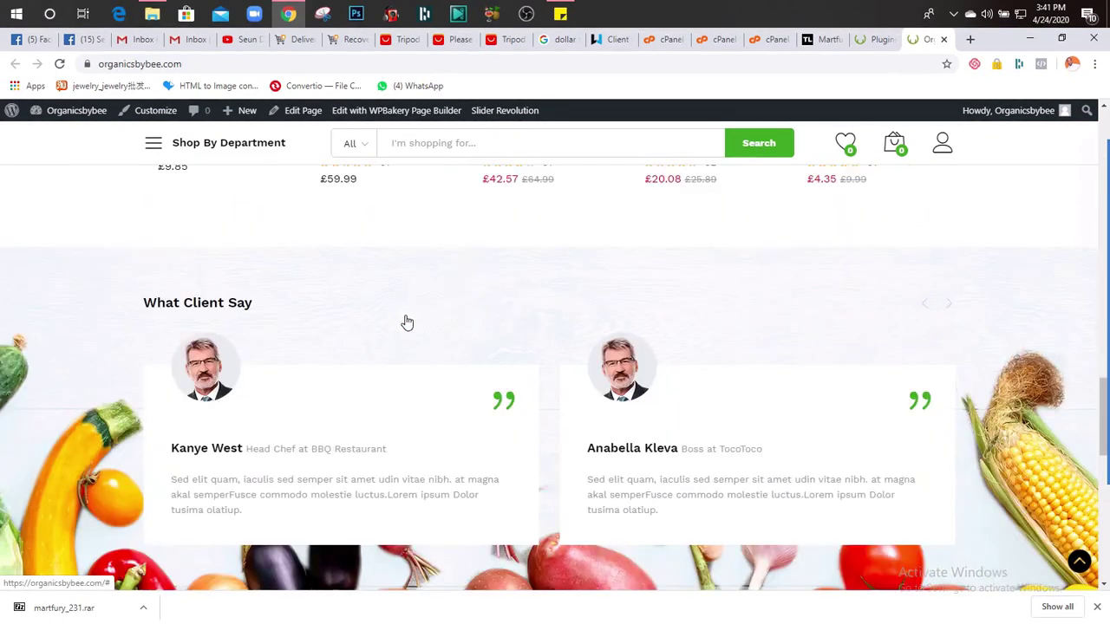
scroll(407, 321, "up", 20)
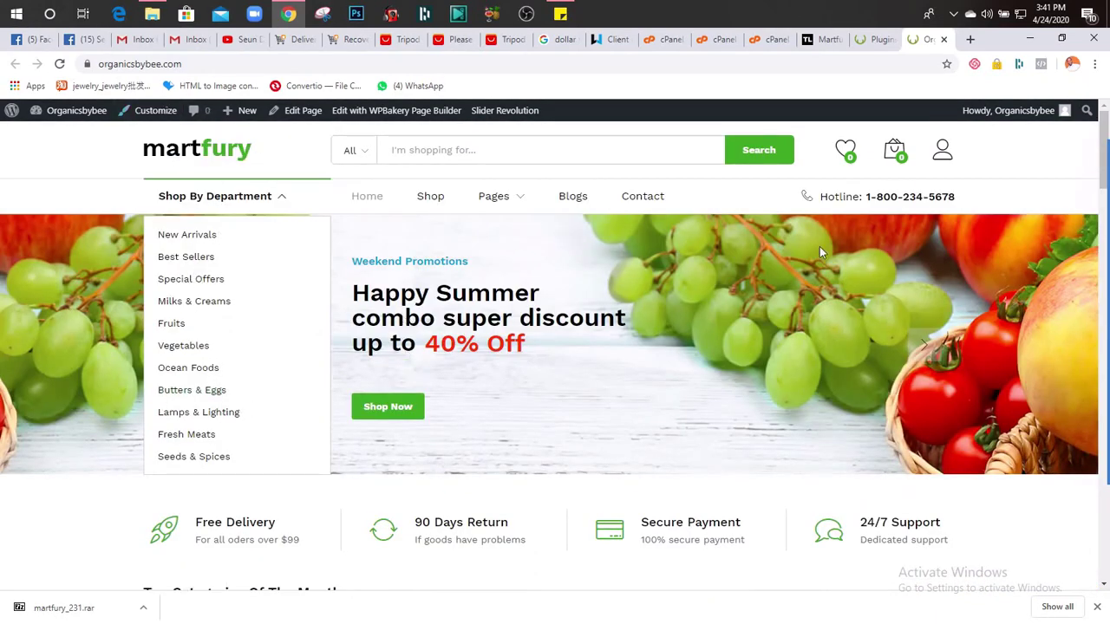
Return to the admin Dashboard and launch Appearance > Customize.
left_click(863, 39)
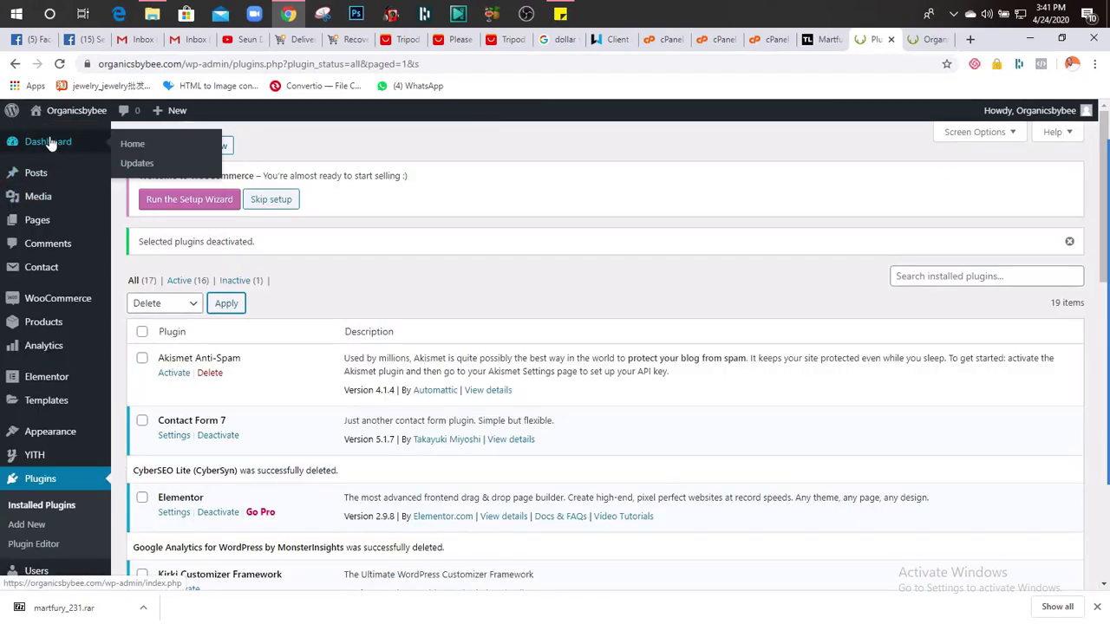
left_click(137, 163)
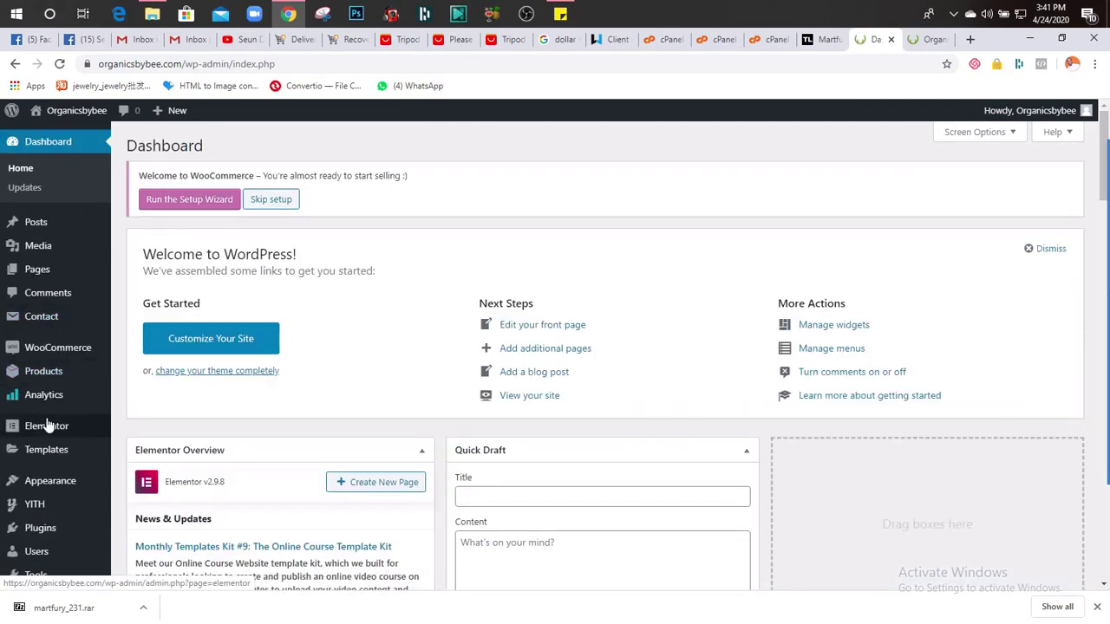
mouse_move(50, 441)
scroll(50, 441, "down", 2)
mouse_move(45, 367)
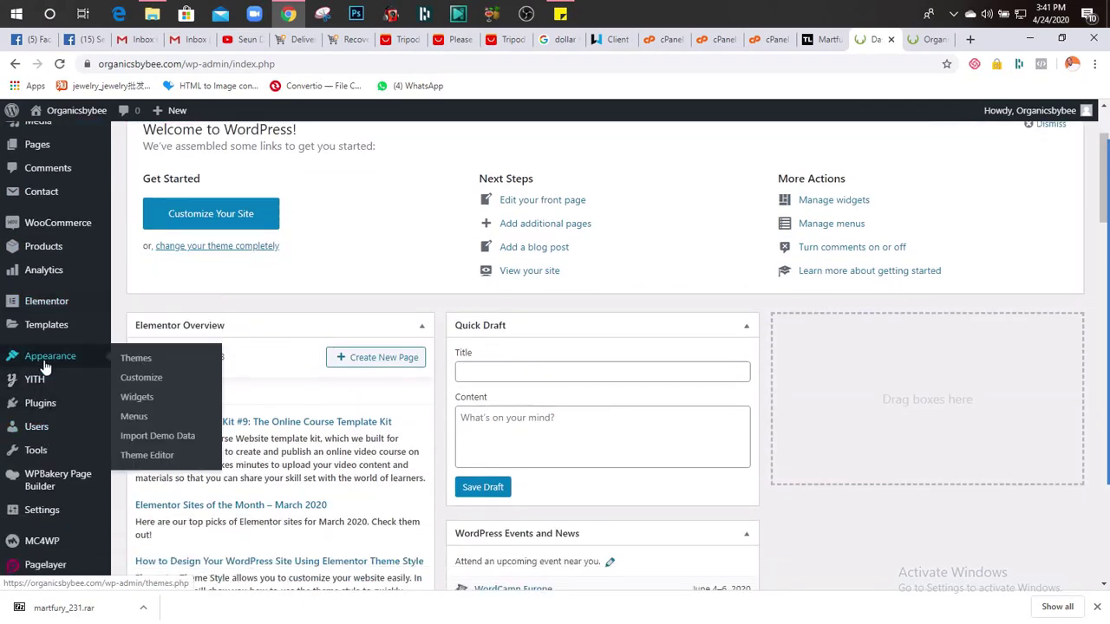
left_click(143, 380)
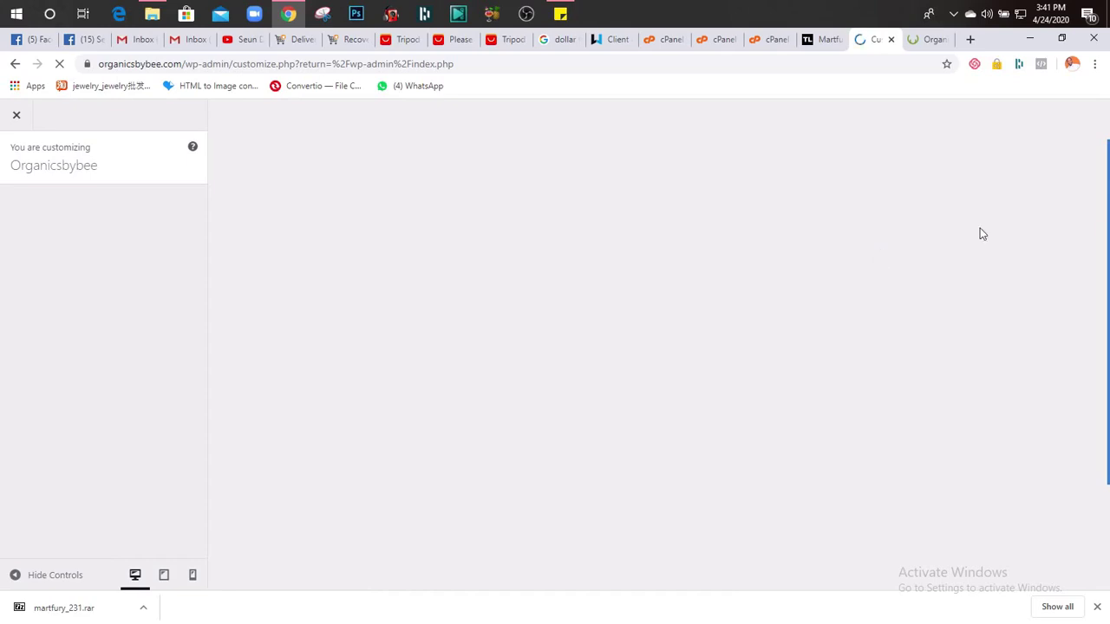
In the General panel, review Site Identity and Homepage Settings, returning to General.
mouse_move(1107, 224)
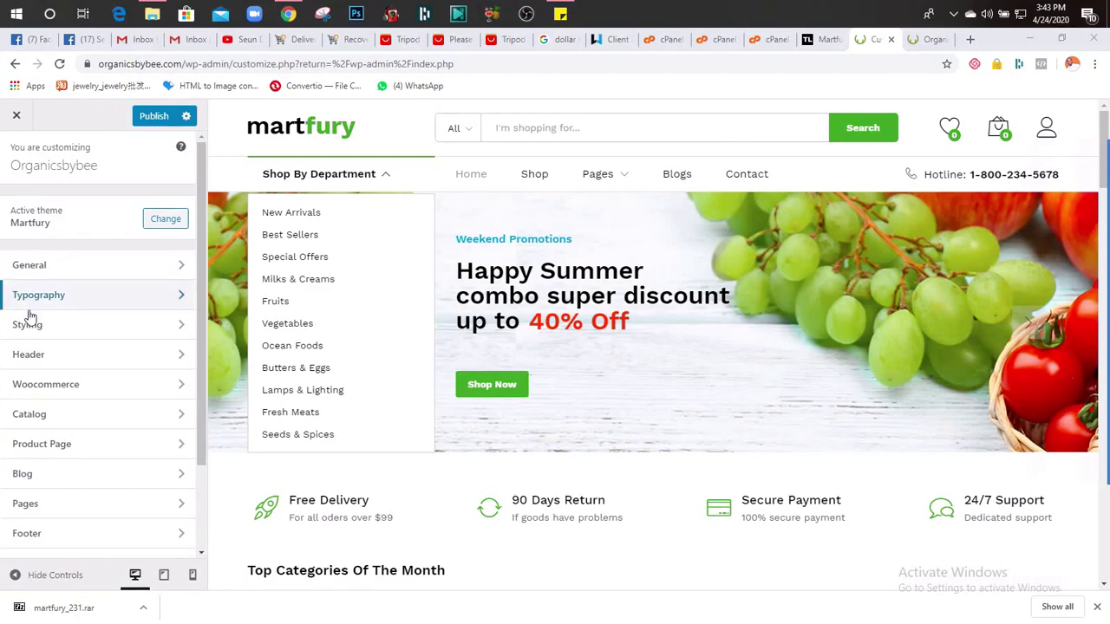
left_click(73, 264)
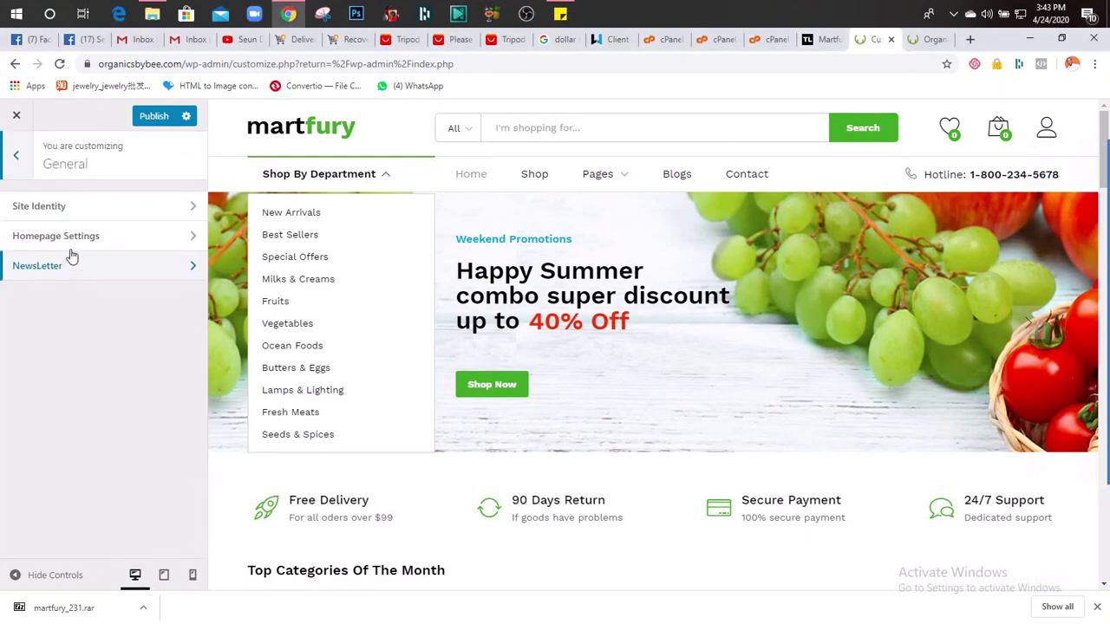
left_click(81, 209)
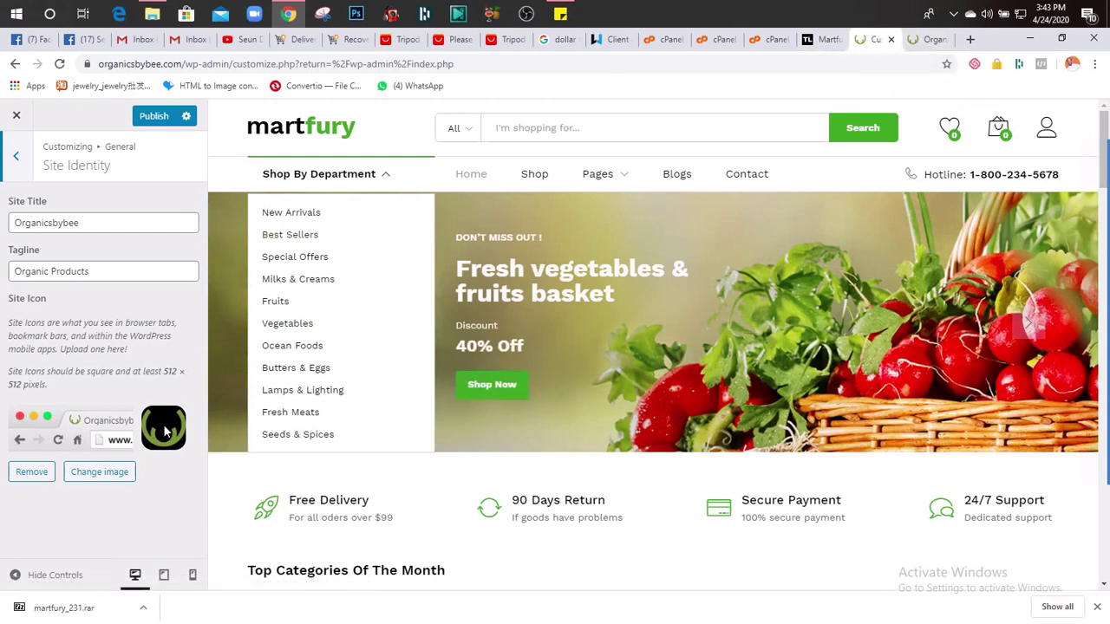
left_click(15, 156)
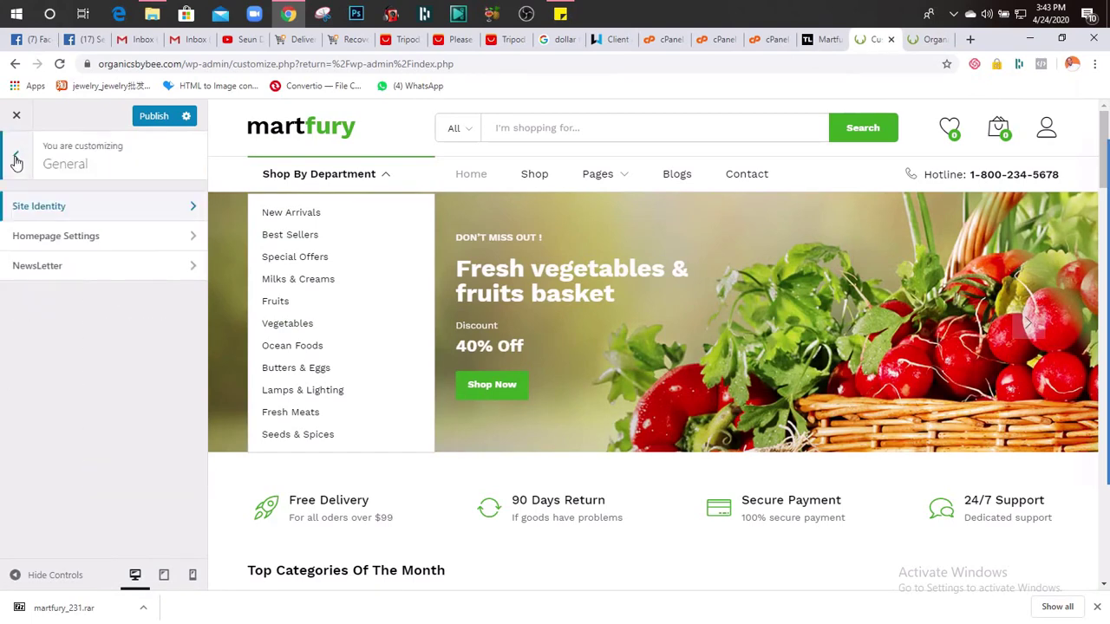
left_click(59, 236)
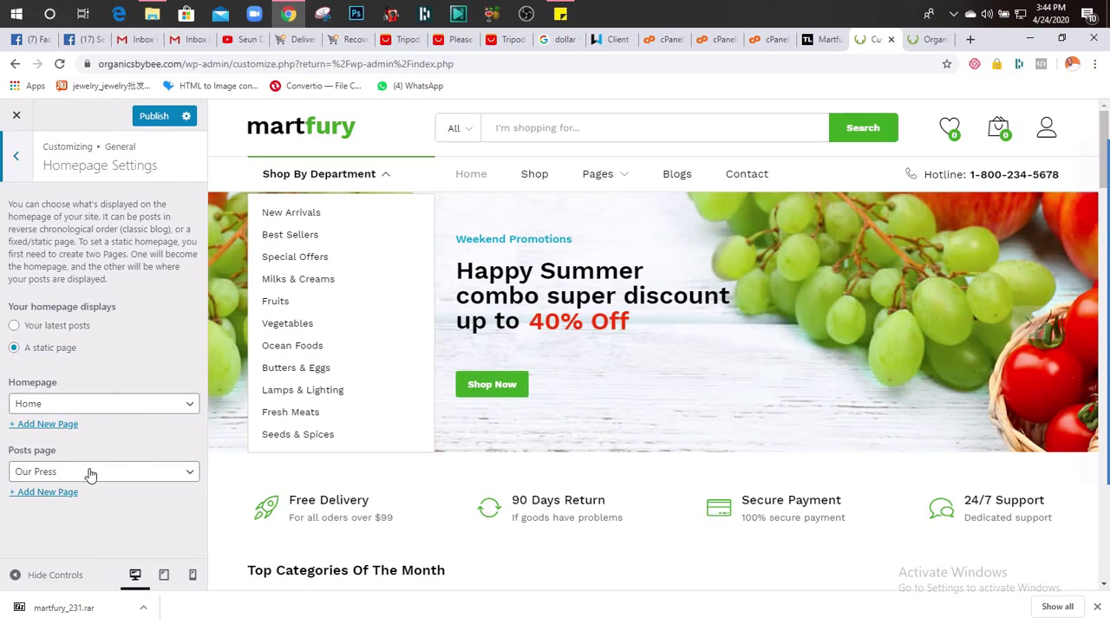
left_click(15, 156)
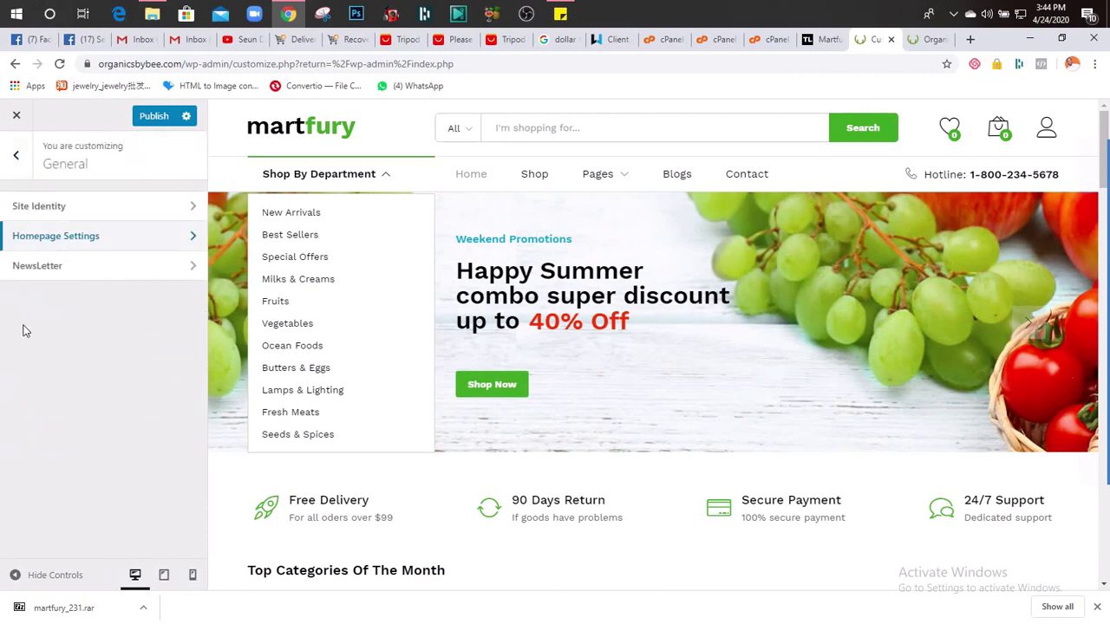
Review the NewsLetter popup settings, then back out to the top-level Customizer list.
left_click(85, 275)
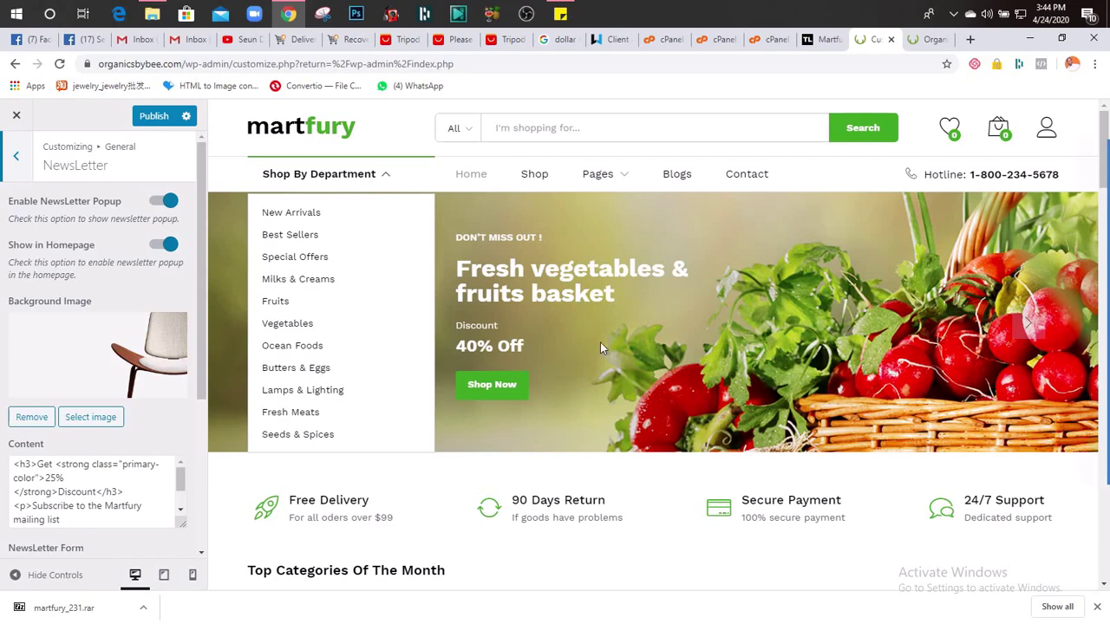
left_click(18, 157)
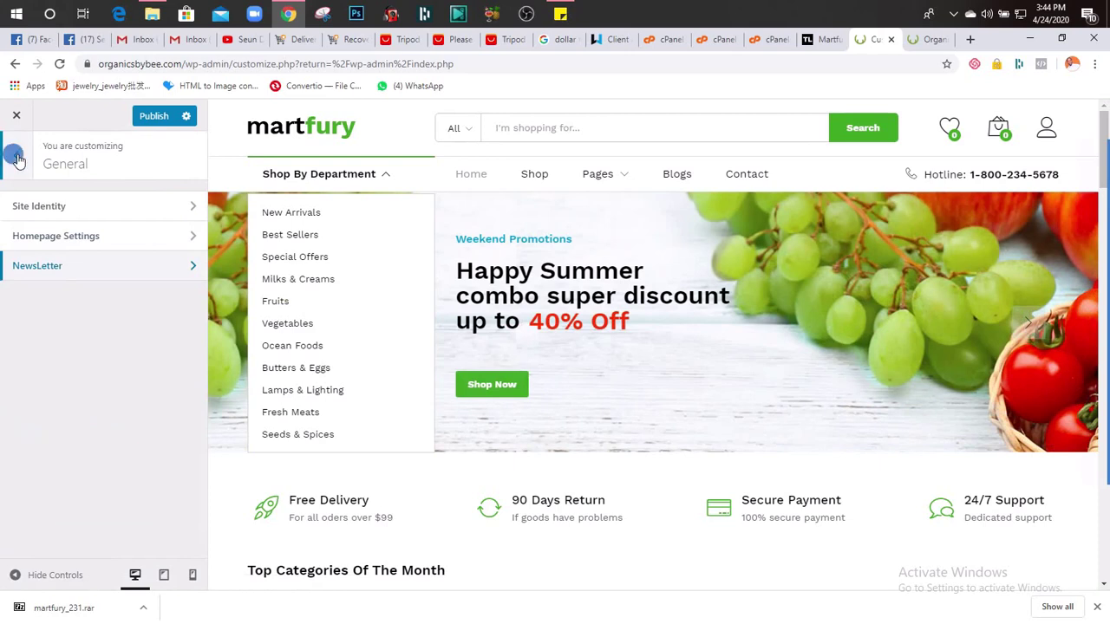
left_click(17, 158)
In Typography, review the Fonts Families and Body settings.
left_click(54, 296)
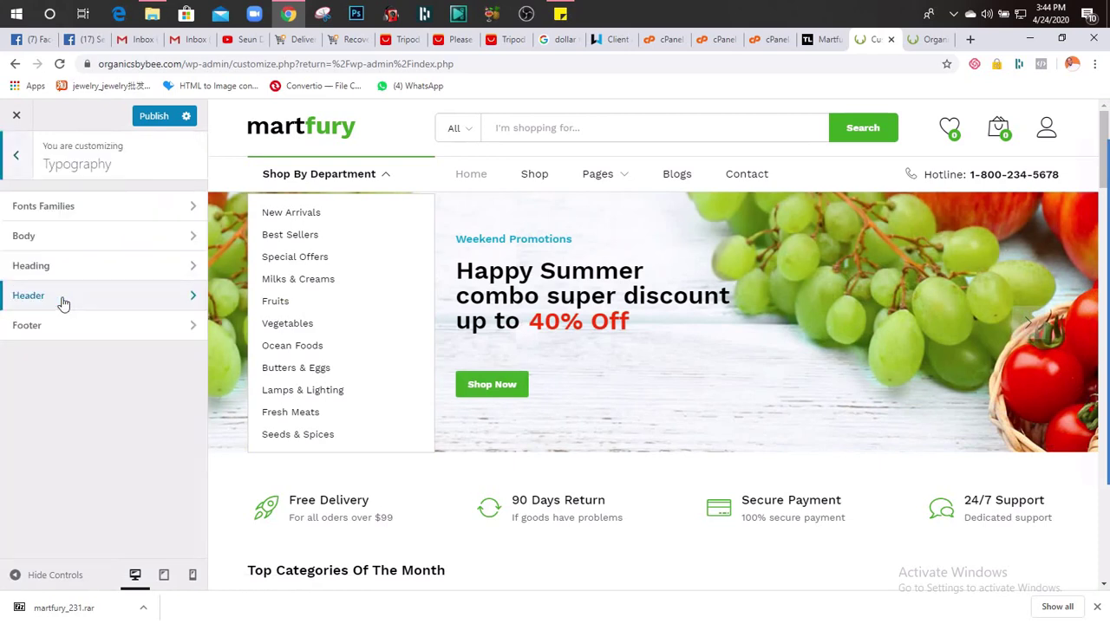
left_click(44, 210)
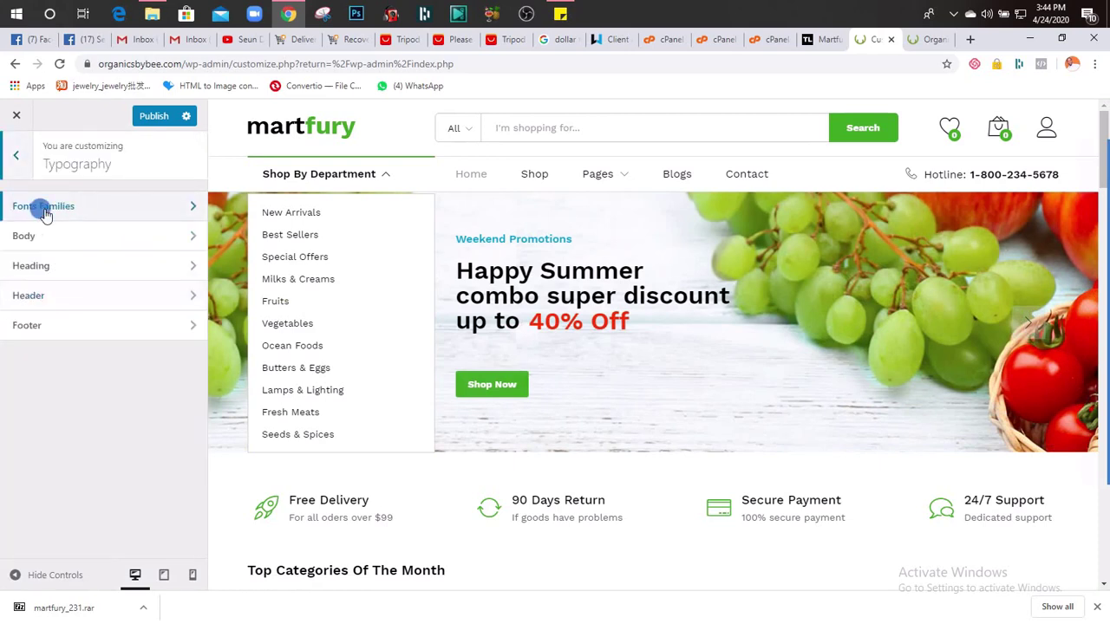
left_click(16, 154)
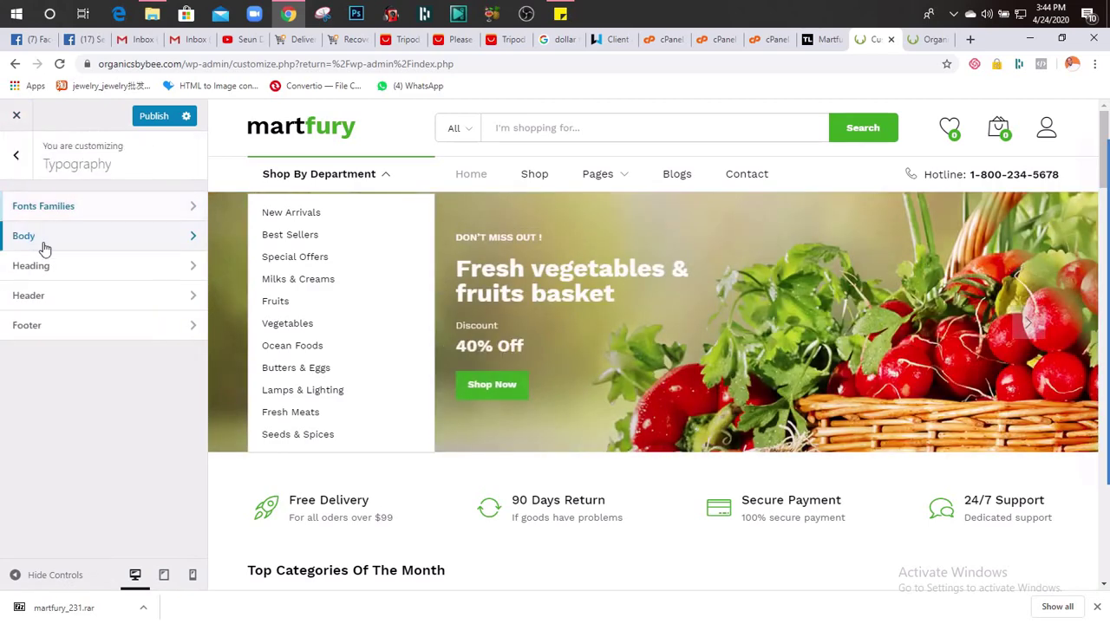
left_click(43, 246)
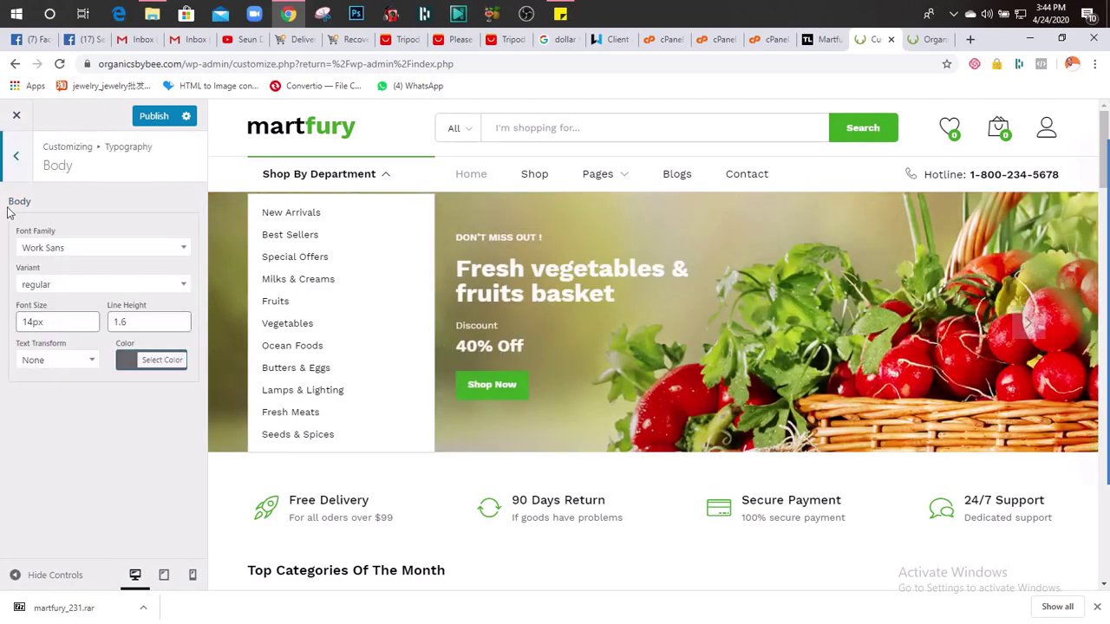
left_click(15, 154)
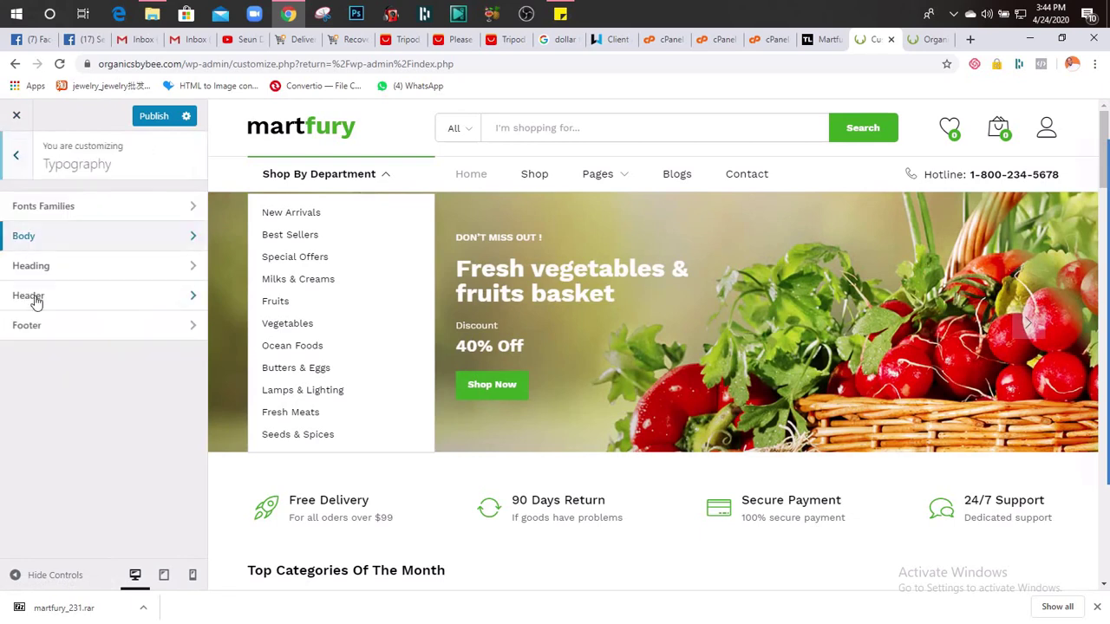
Review the Heading and Header typography settings without changes.
left_click(55, 270)
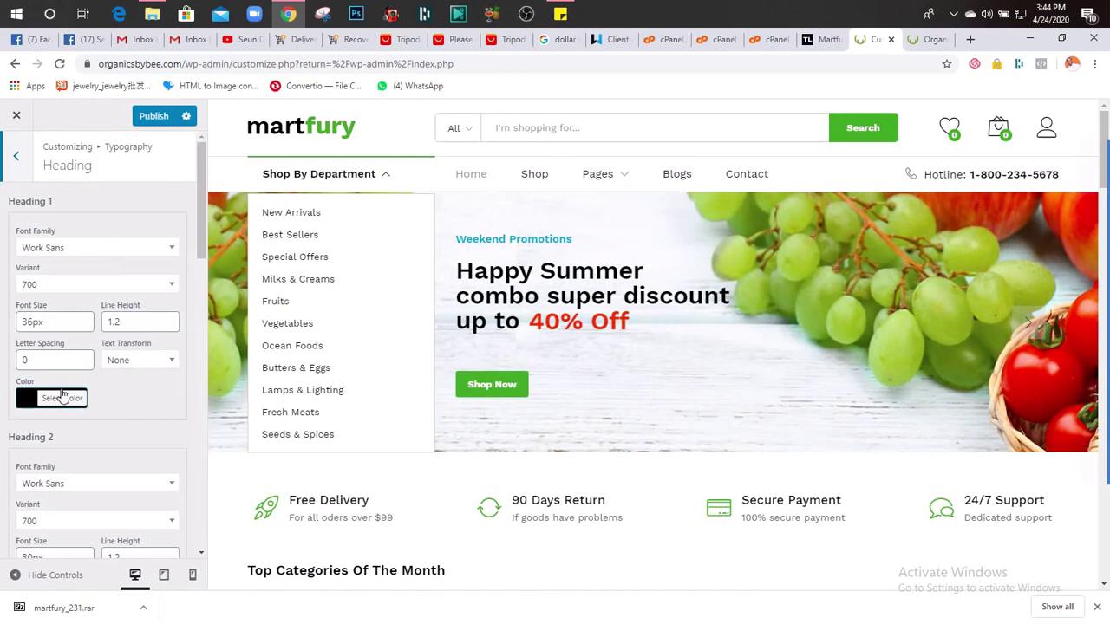
scroll(63, 390, "down", 5)
scroll(62, 392, "down", 7)
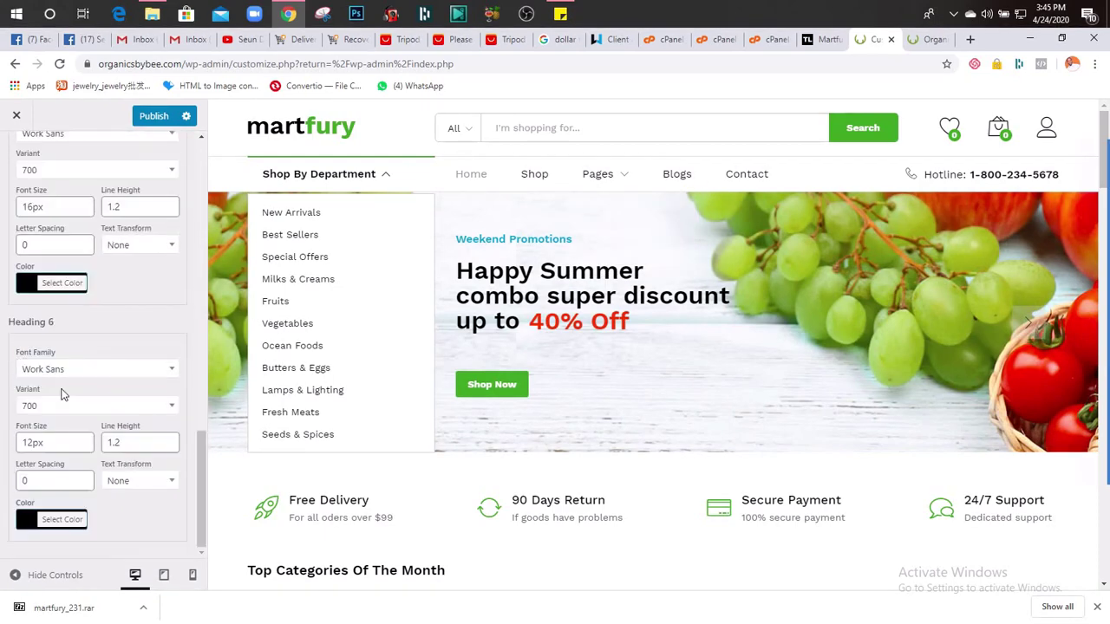
scroll(62, 395, "up", 12)
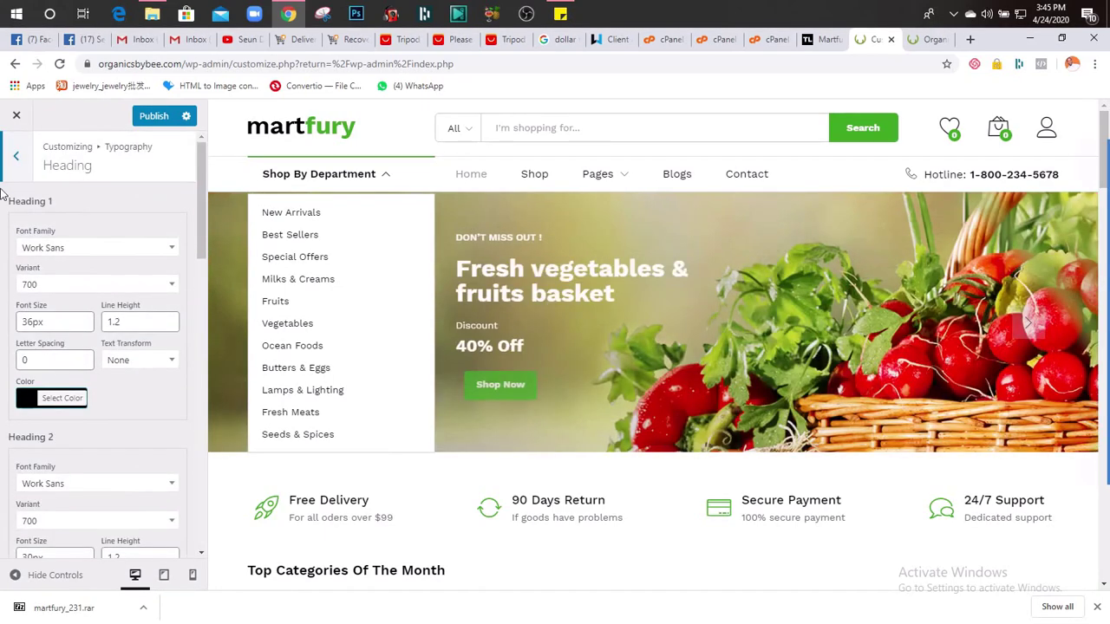
left_click(19, 161)
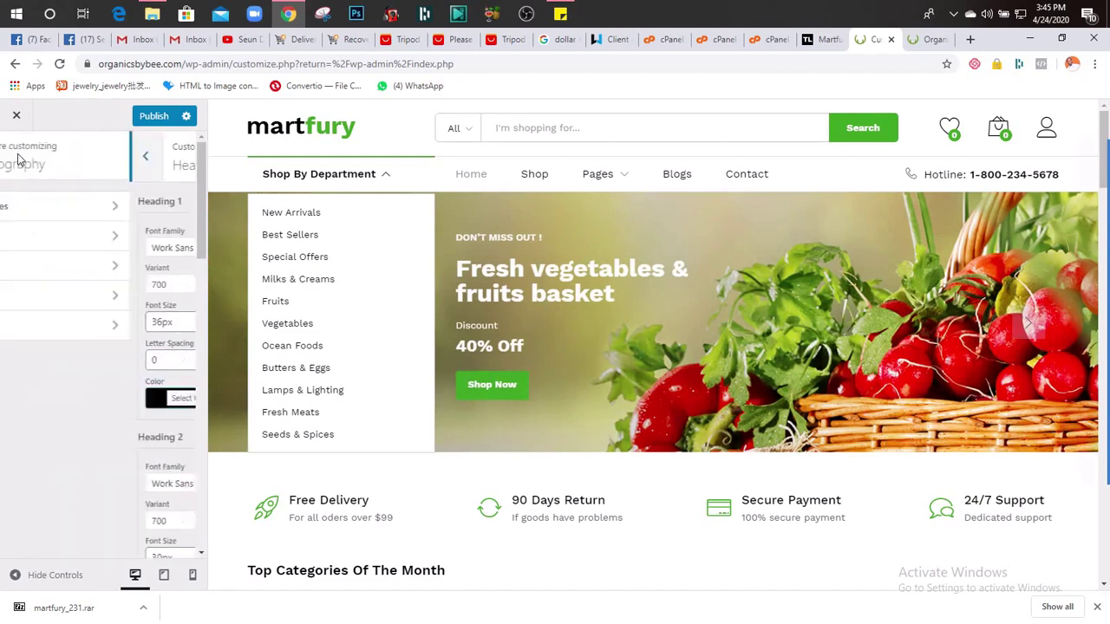
left_click(71, 298)
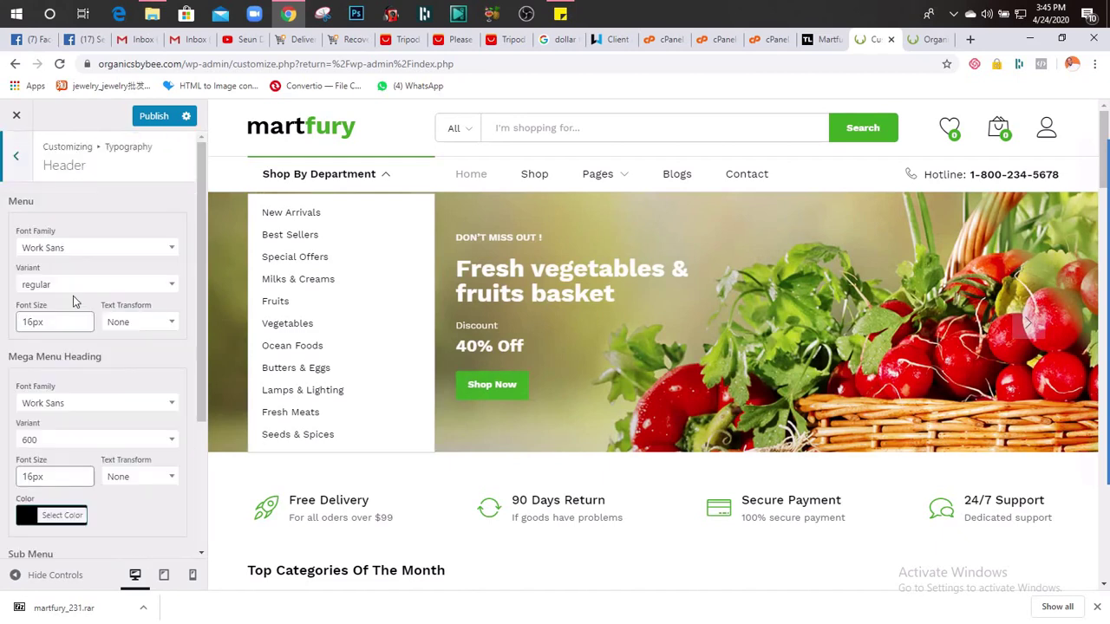
scroll(50, 498, "down", 2)
scroll(50, 497, "down", 1)
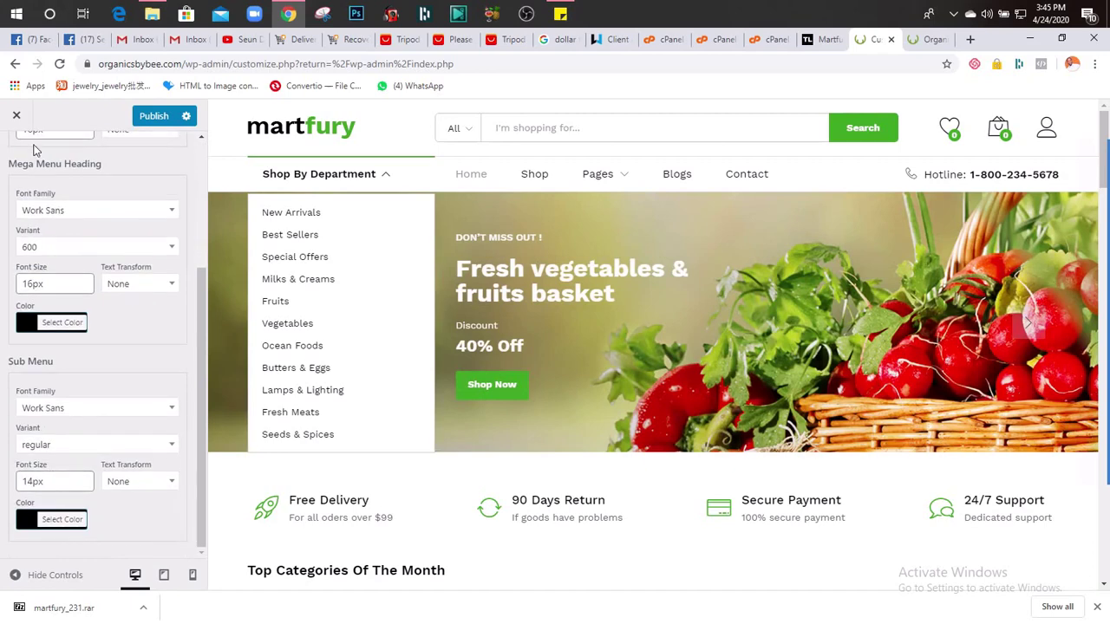
scroll(61, 249, "up", 3)
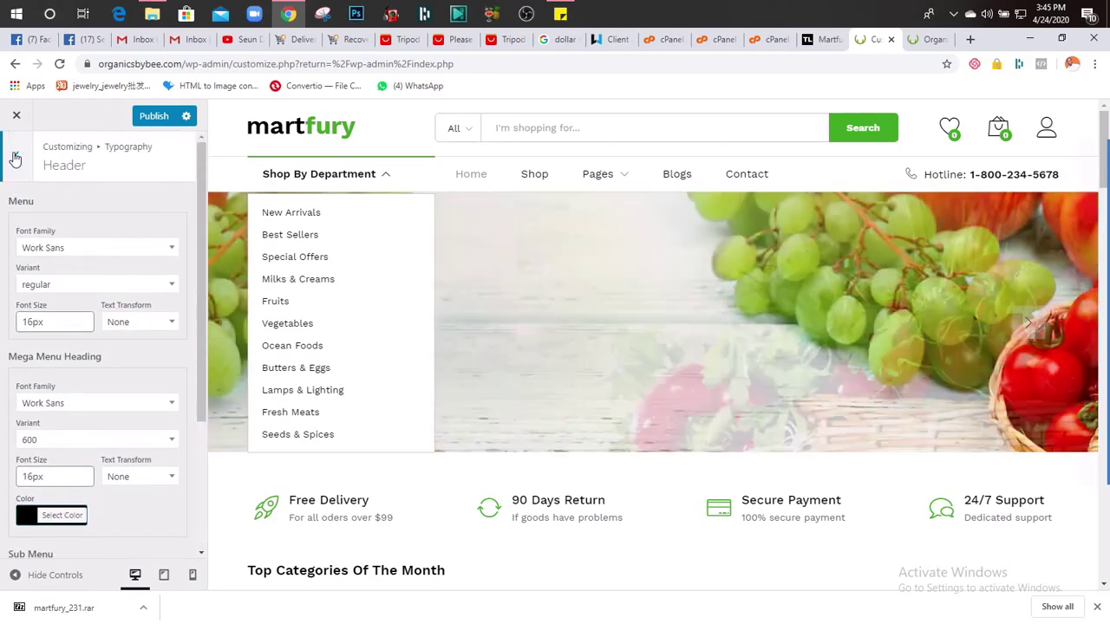
left_click(15, 156)
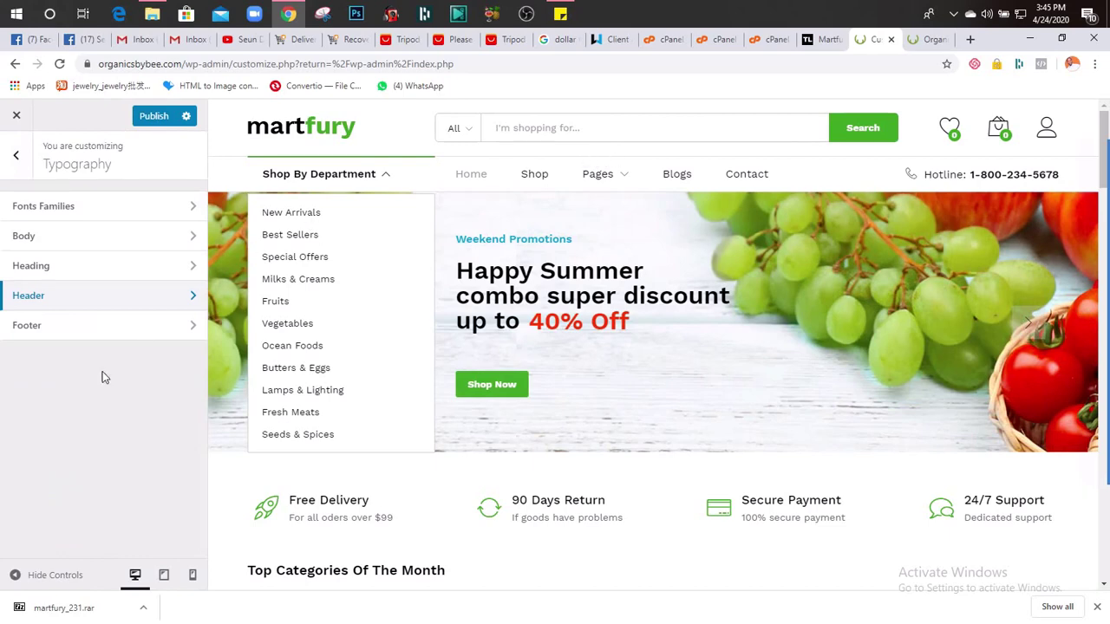
Review the Footer typography settings and return to the main Customizer sections.
left_click(74, 324)
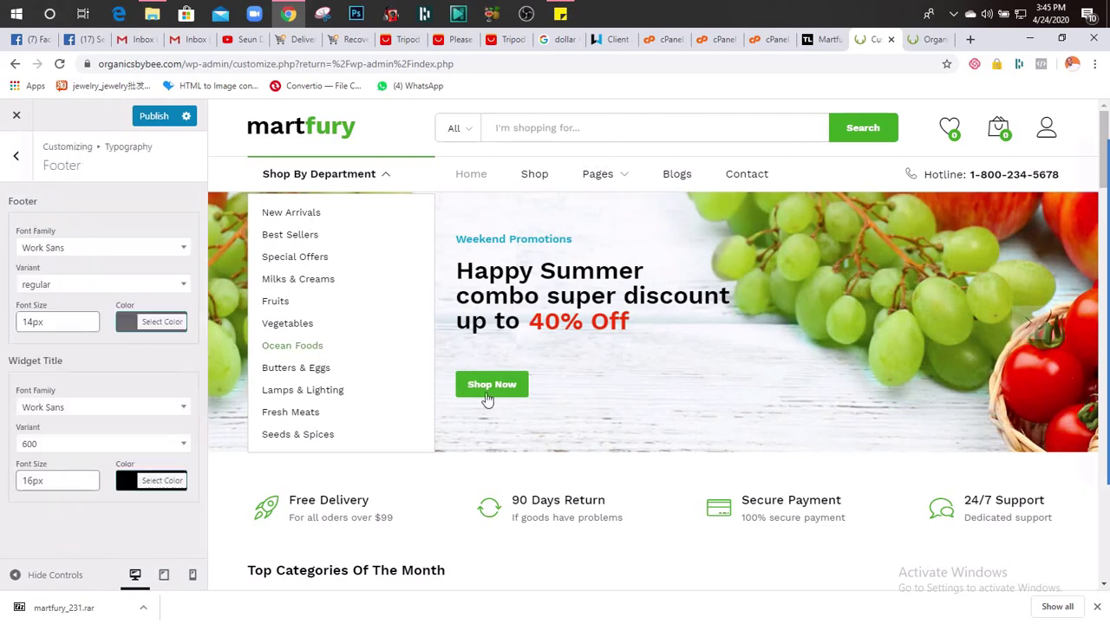
scroll(704, 506, "down", 20)
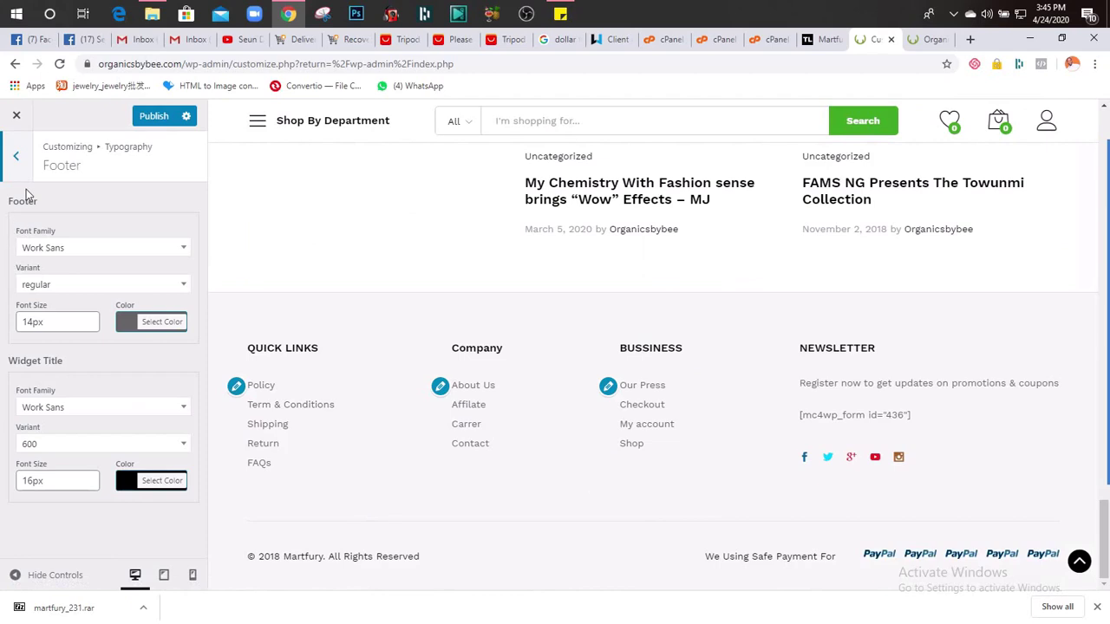
left_click(15, 156)
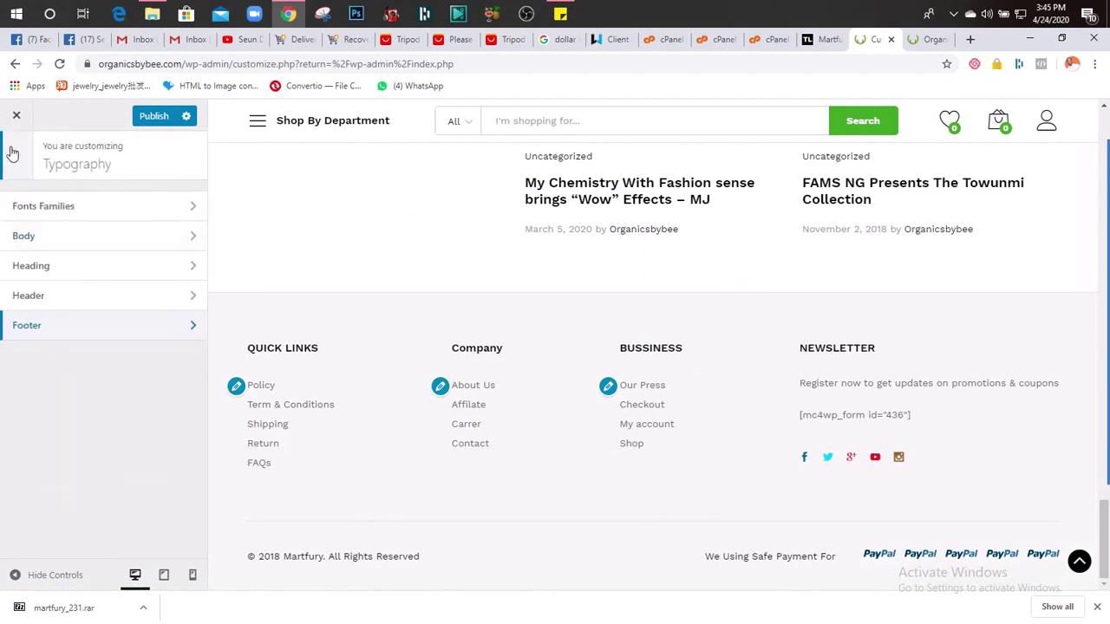
left_click(14, 153)
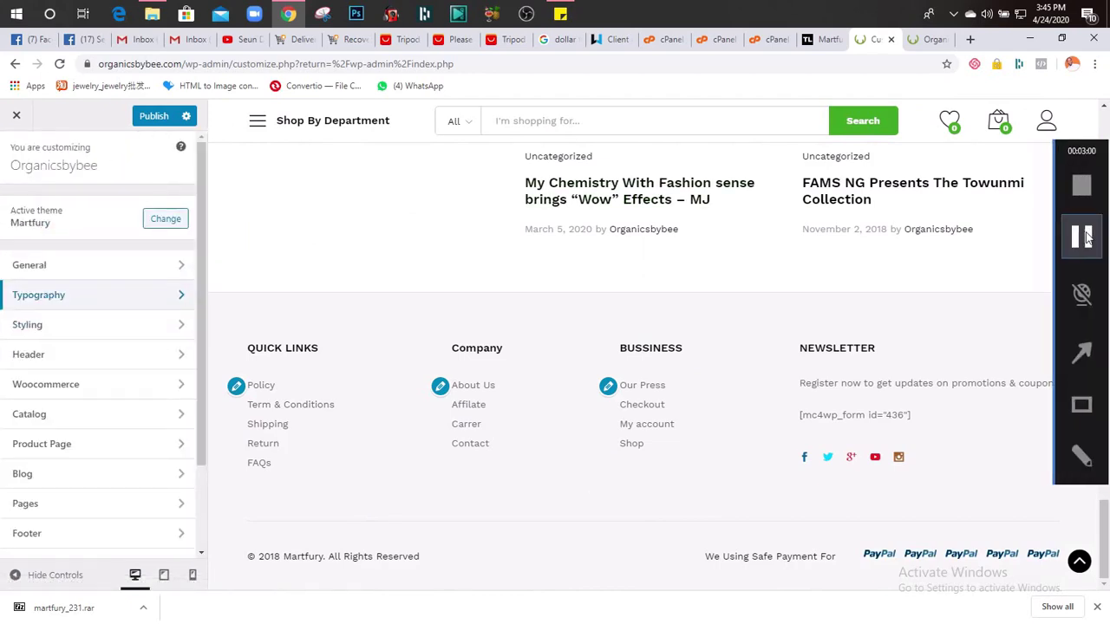
left_click(1085, 239)
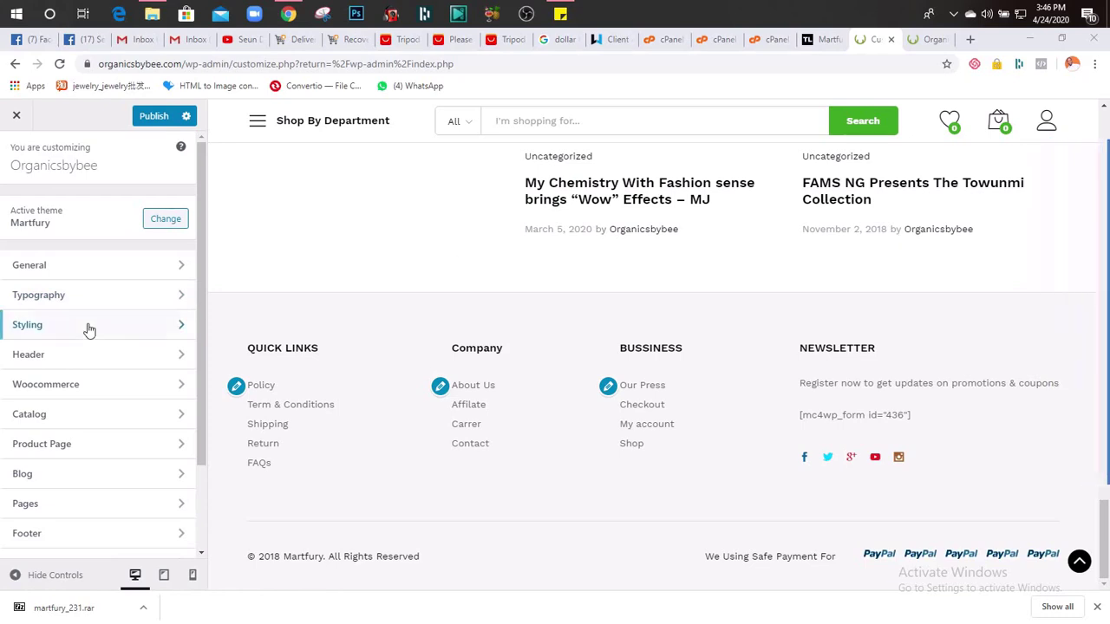
Review the Styling panel's General and Color Scheme options, then return to the top-level sections.
left_click(35, 326)
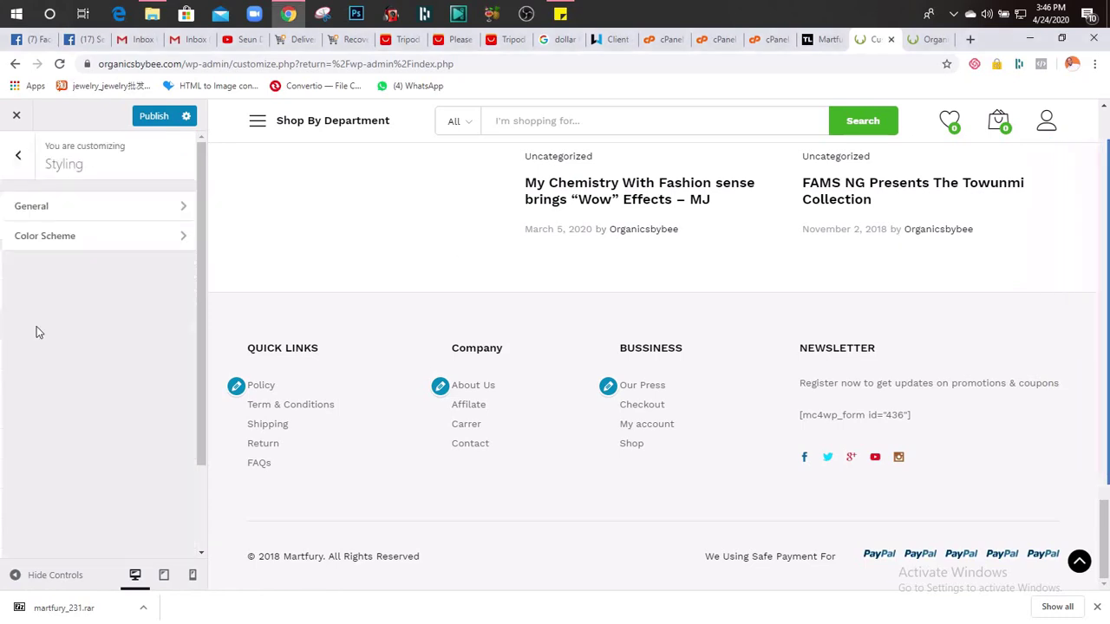
left_click(25, 201)
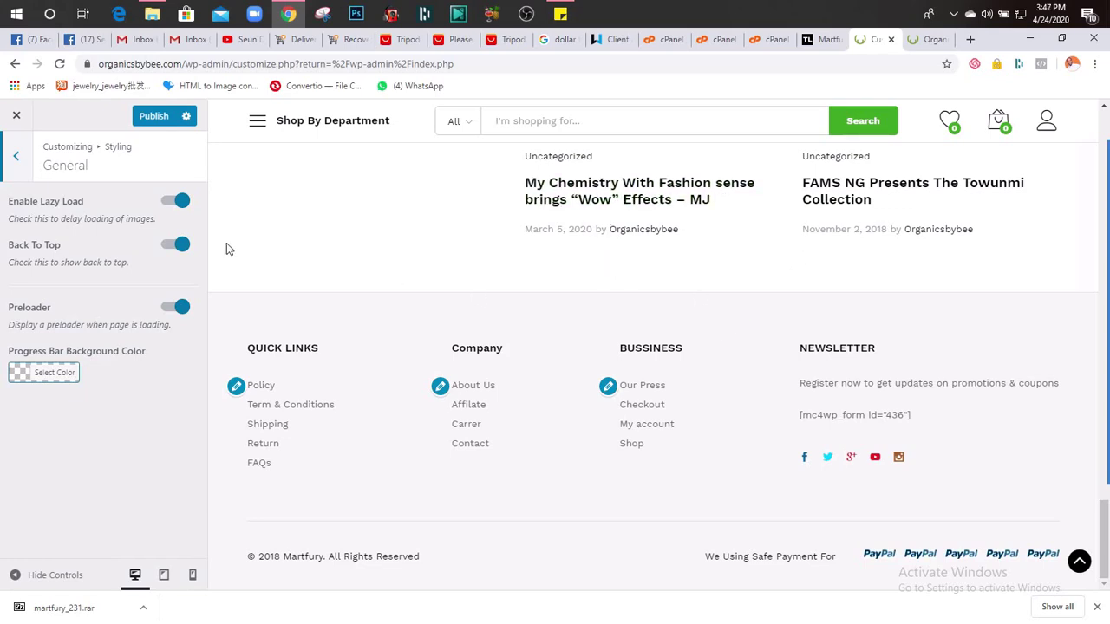
left_click(10, 156)
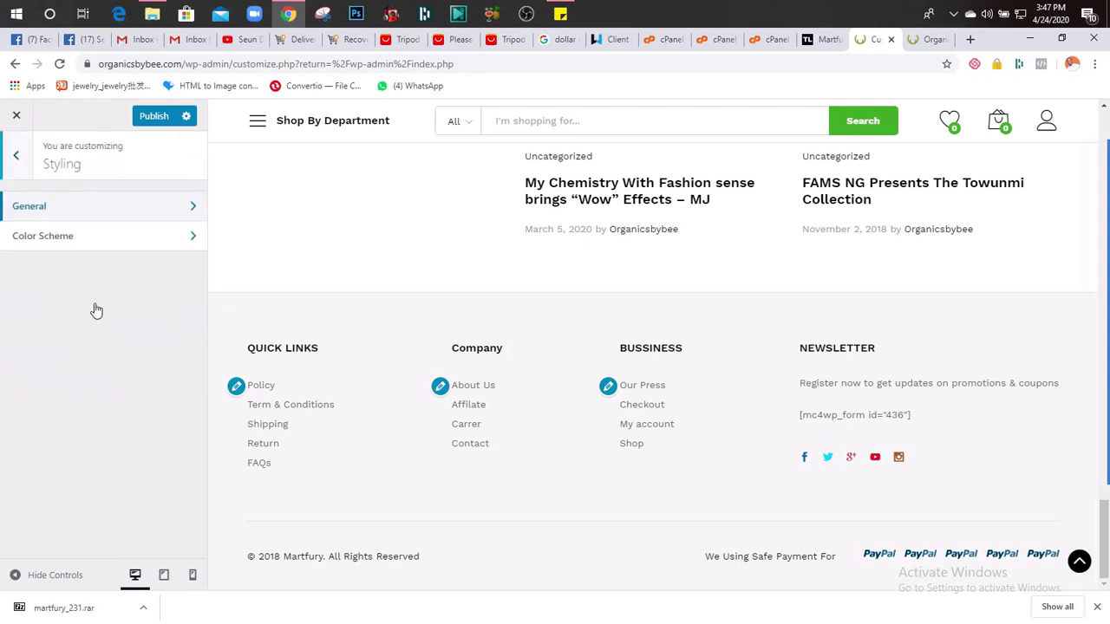
left_click(100, 237)
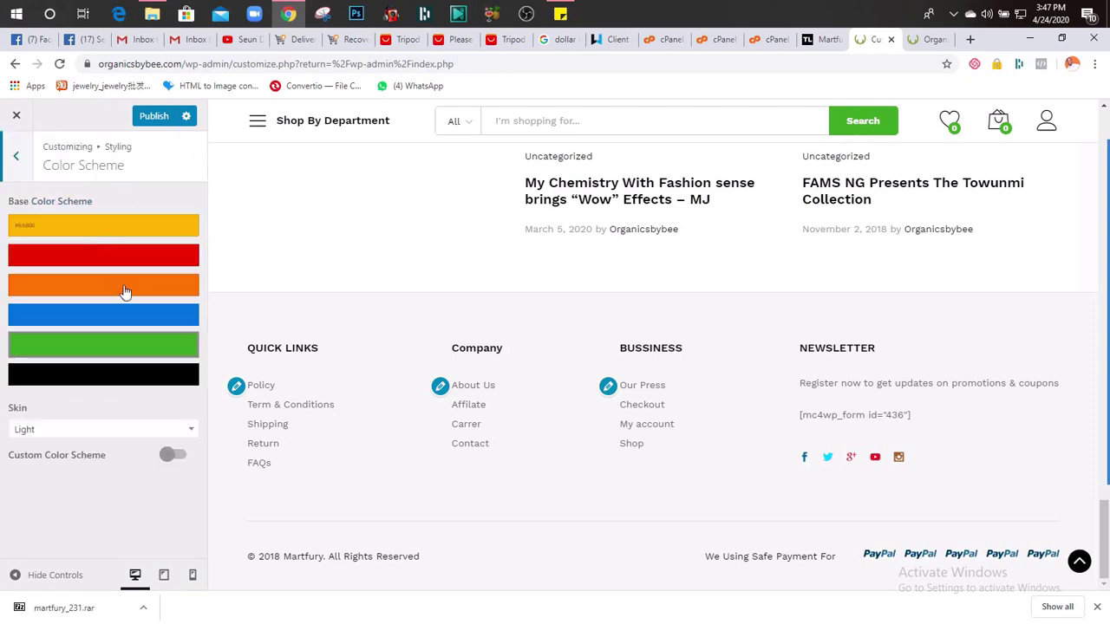
left_click(12, 161)
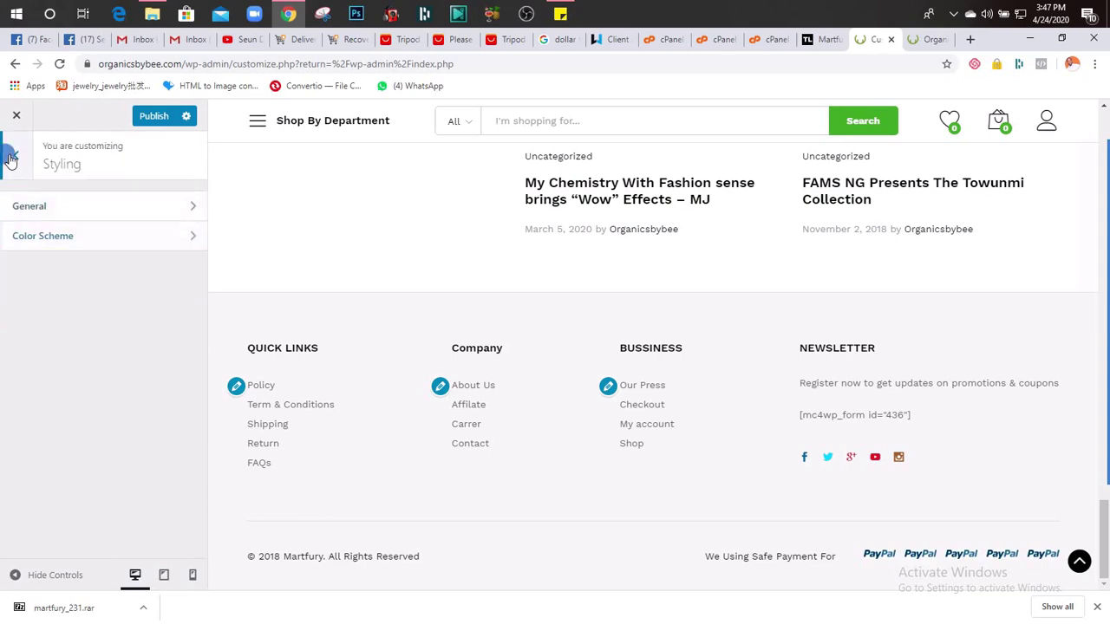
left_click(12, 163)
In the Header section, review the Promotion and Logo settings, returning to the Header list.
left_click(43, 354)
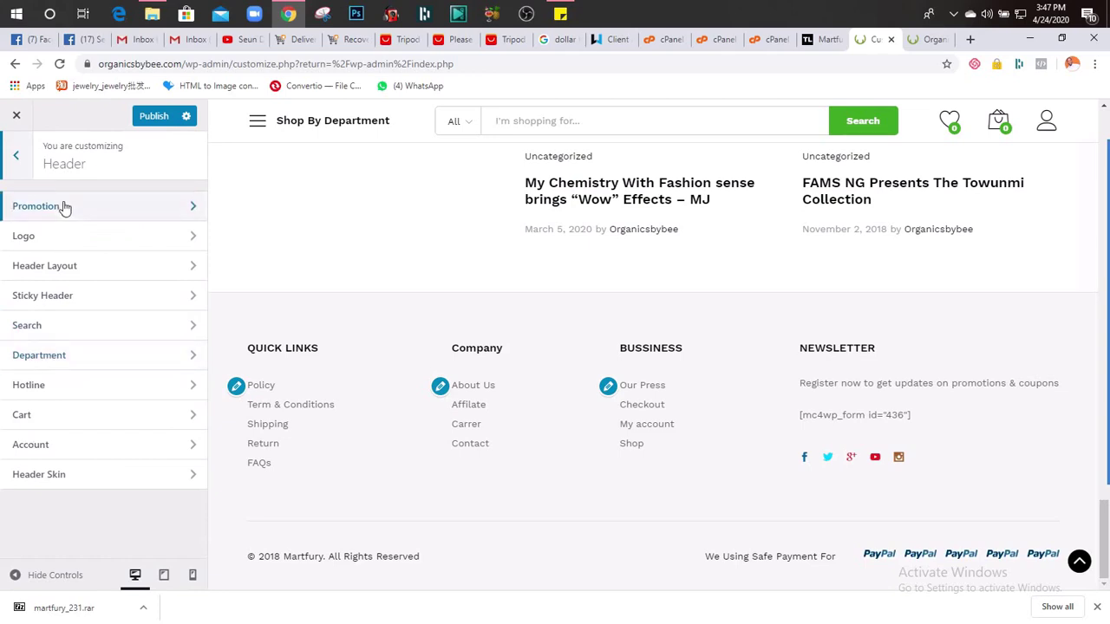
left_click(62, 208)
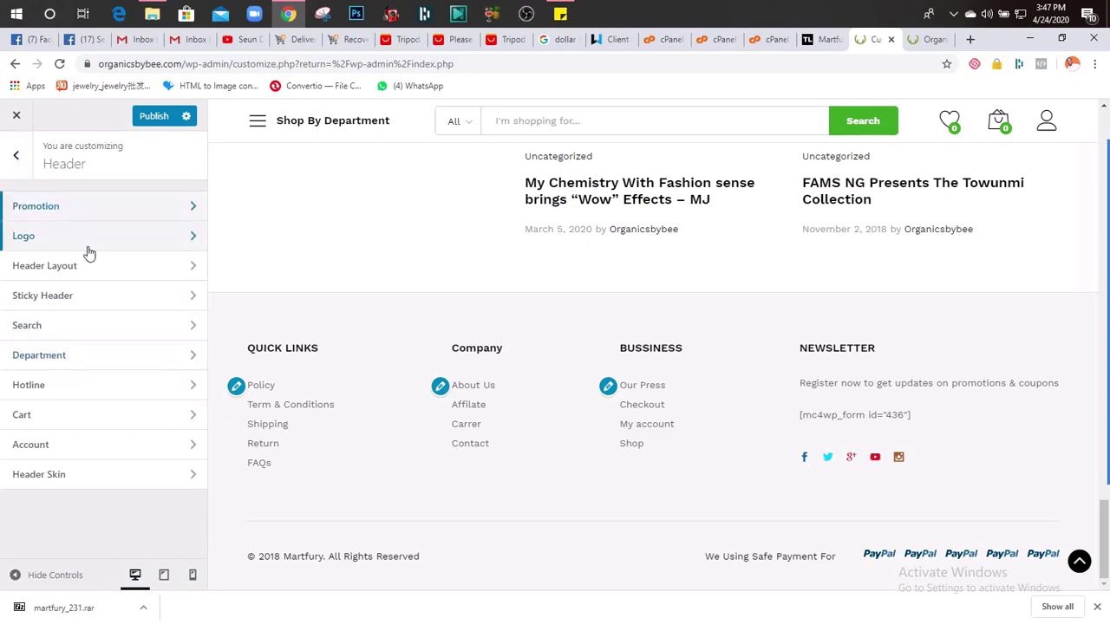
left_click(63, 205)
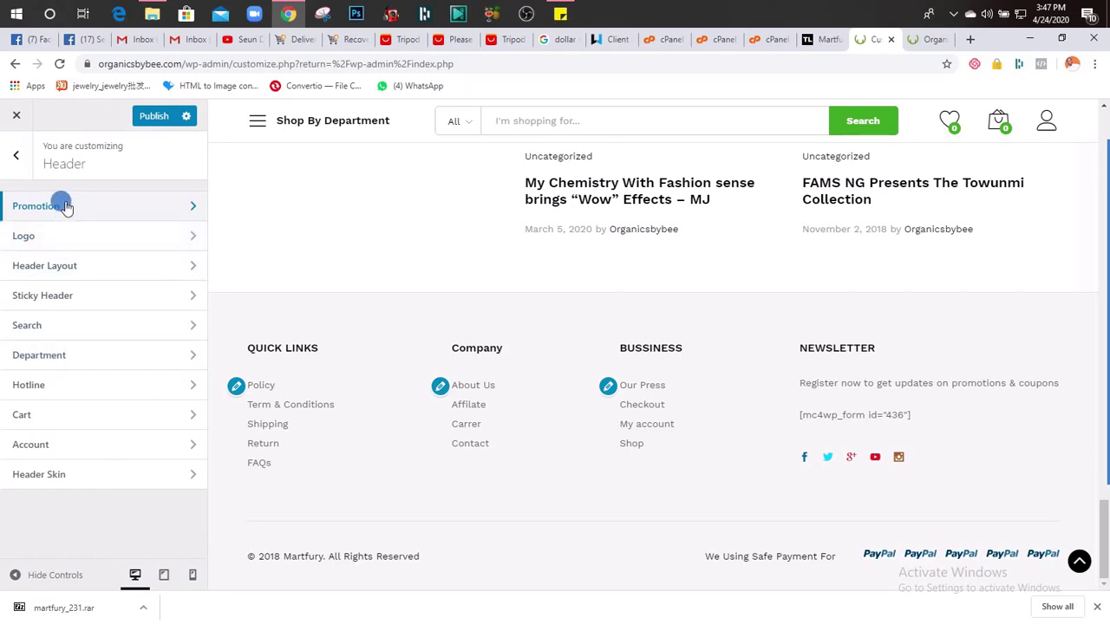
left_click(14, 156)
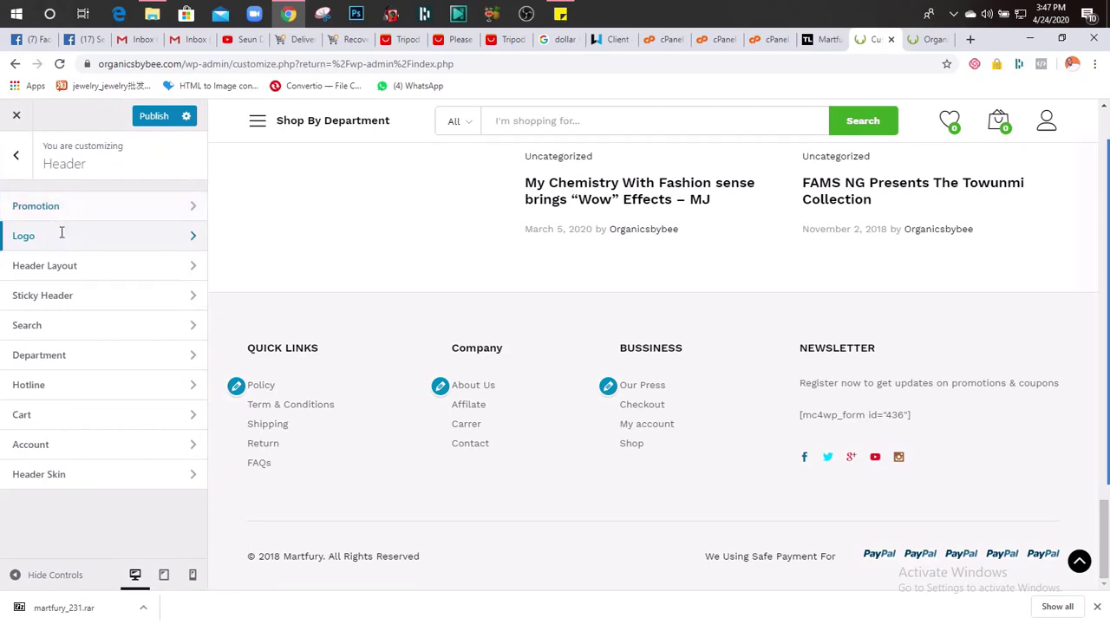
left_click(61, 234)
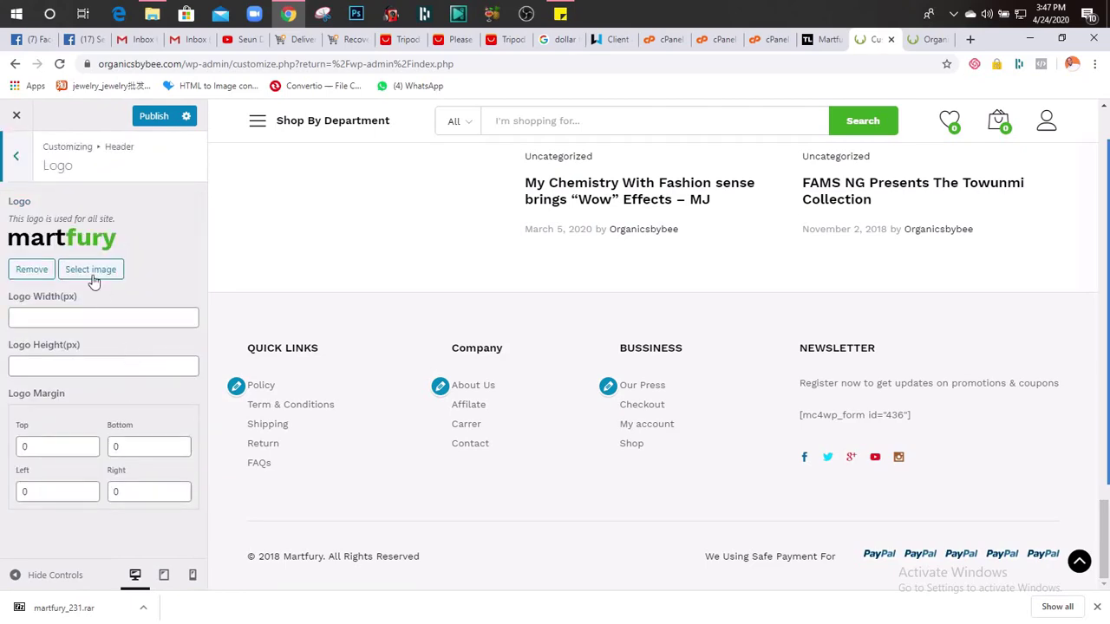
scroll(508, 241, "up", 2)
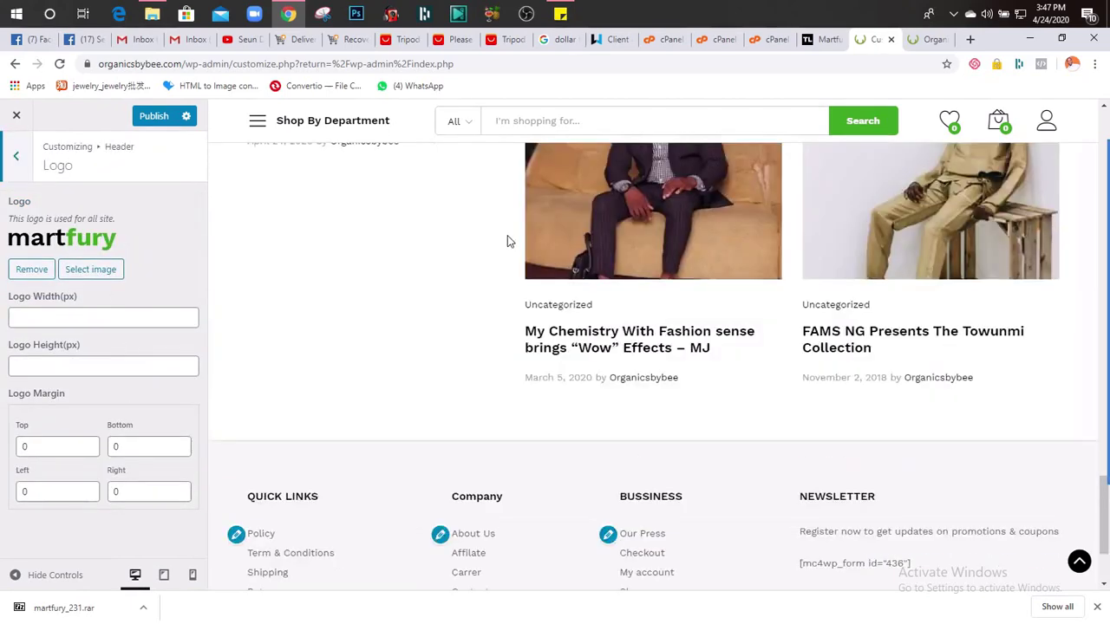
scroll(507, 235, "up", 10)
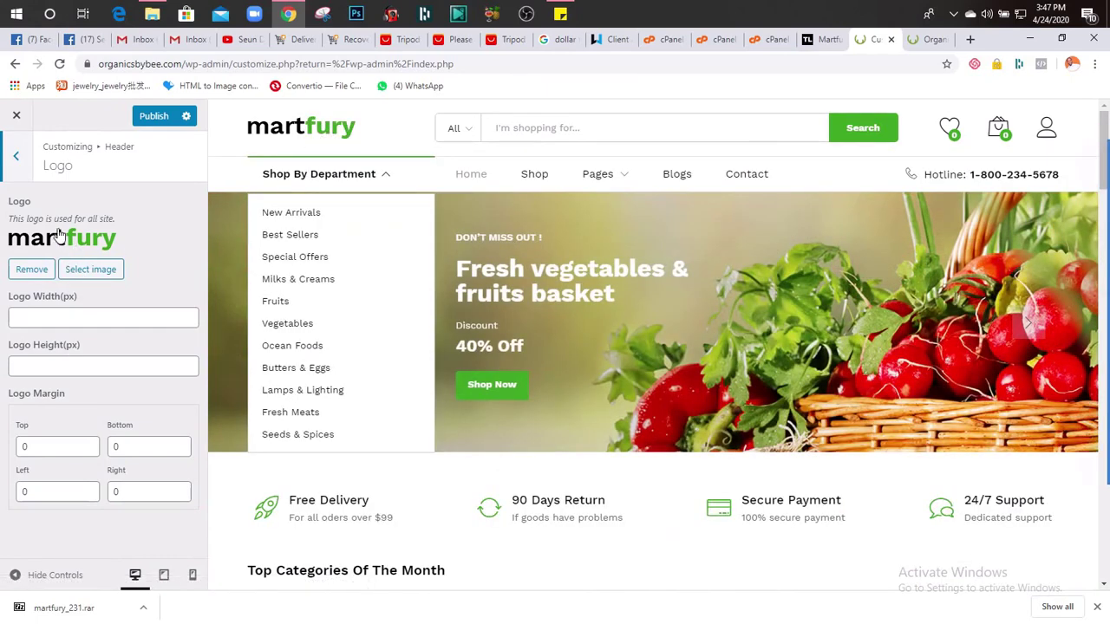
left_click(11, 154)
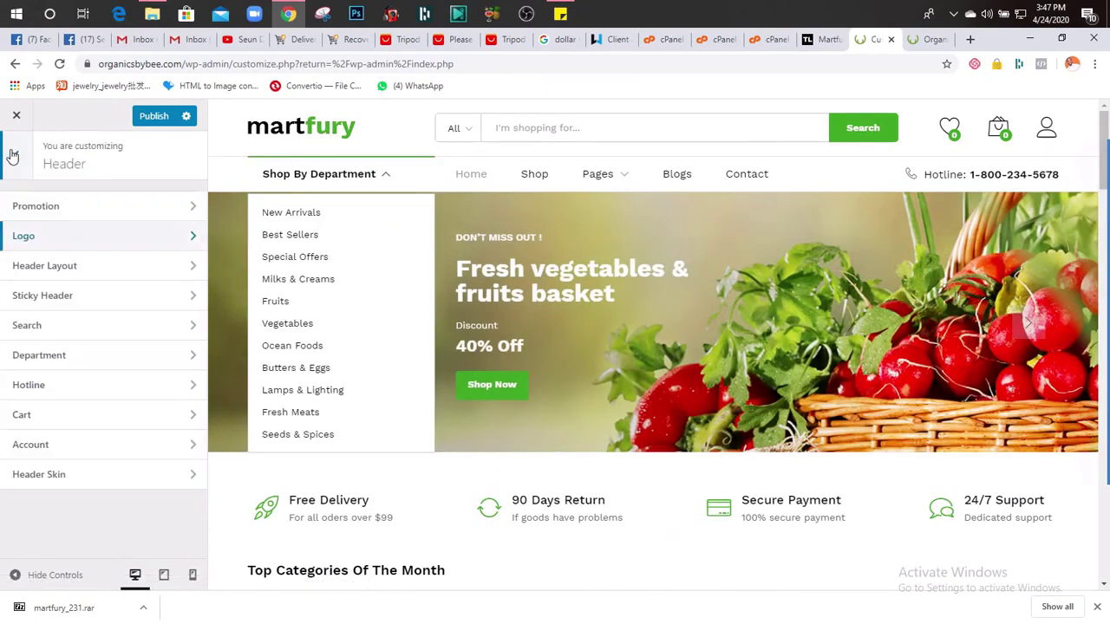
left_click(43, 269)
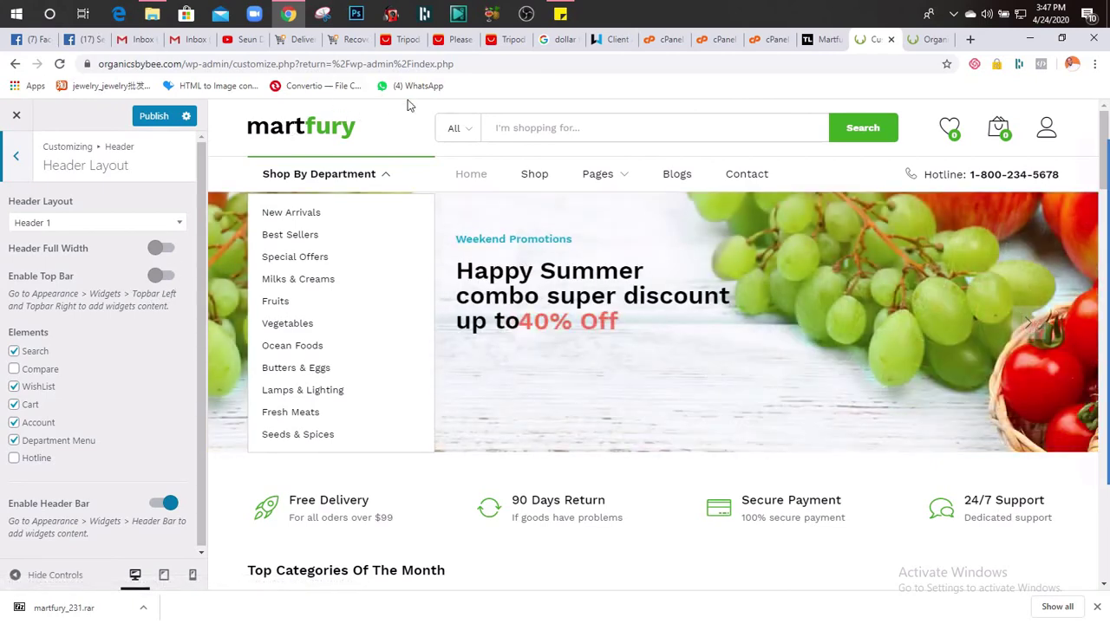
left_click(17, 160)
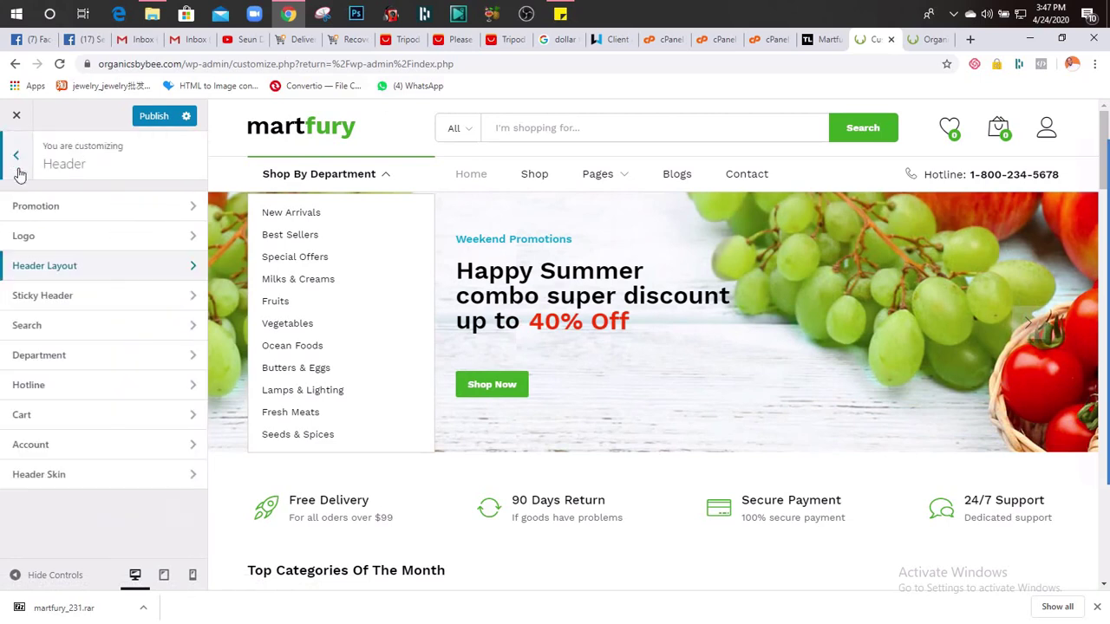
left_click(52, 296)
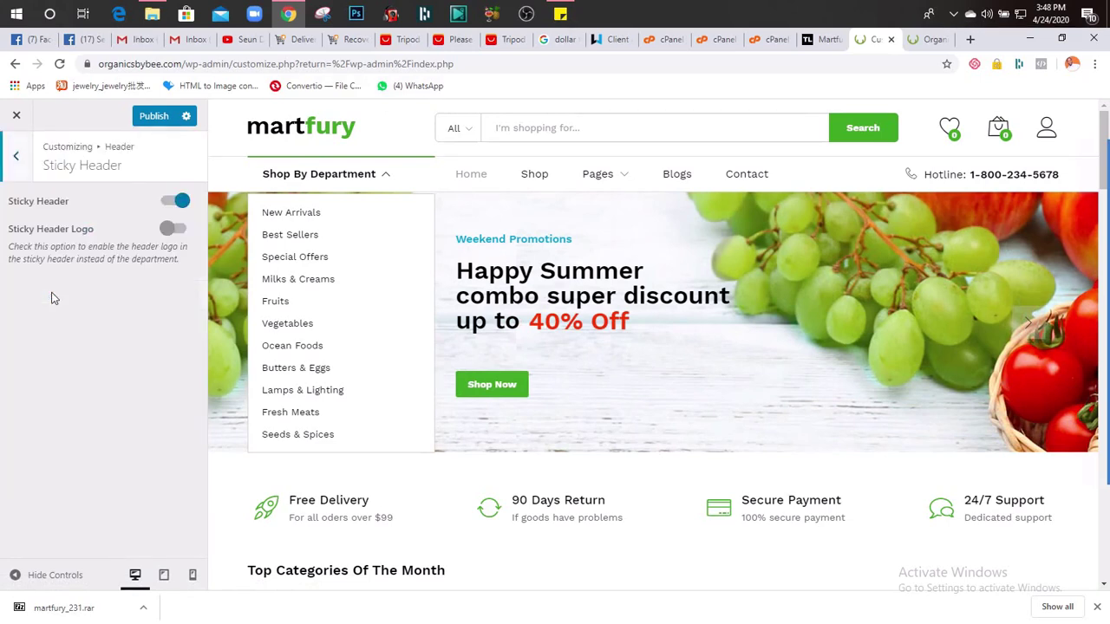
left_click(12, 161)
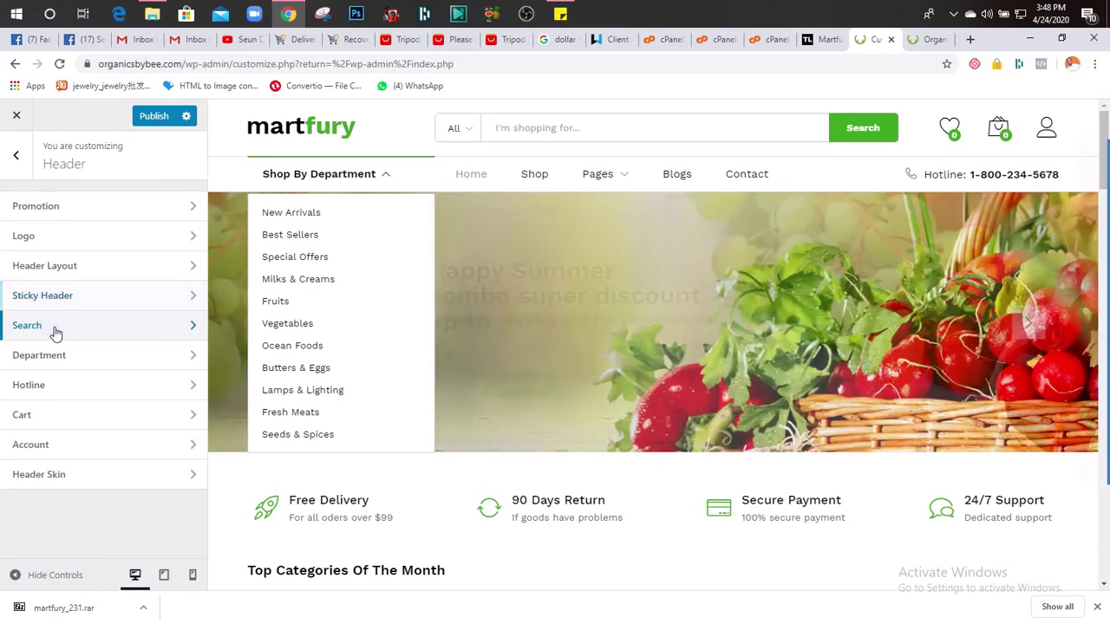
left_click(54, 327)
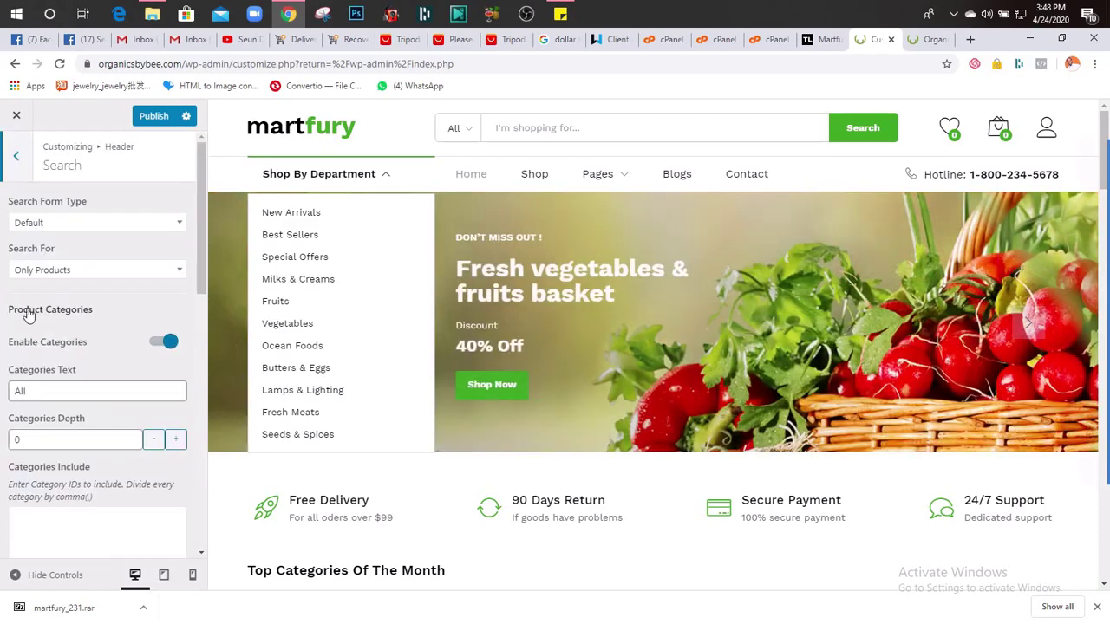
key("Escape")
left_click(52, 357)
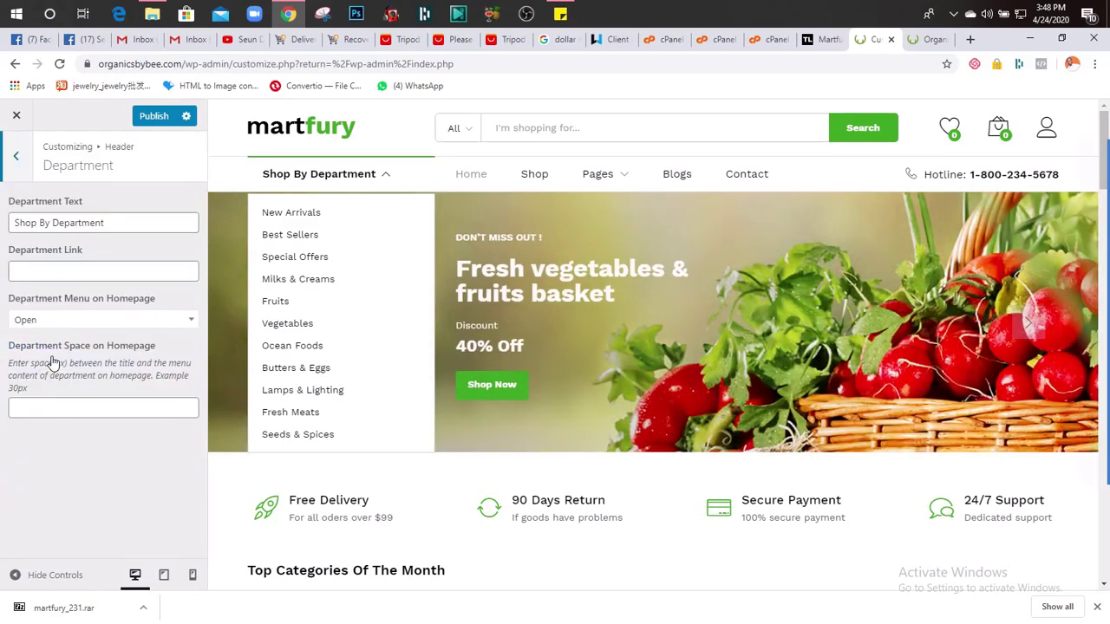
left_click(16, 157)
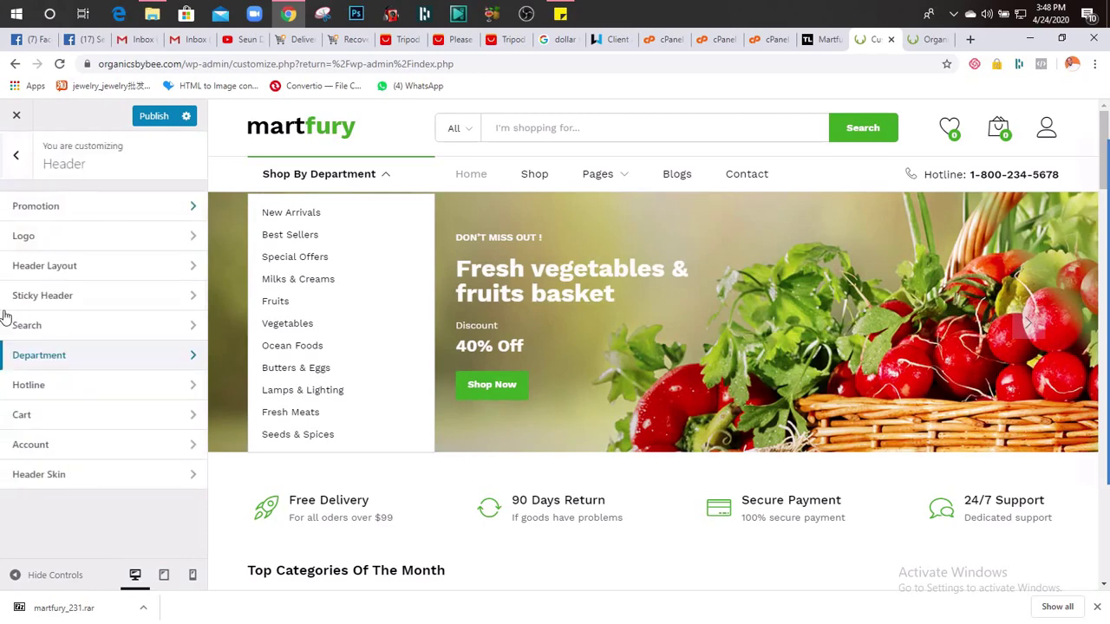
In Hotline settings, replace the Hotline Number field with the store's new phone number.
left_click(48, 386)
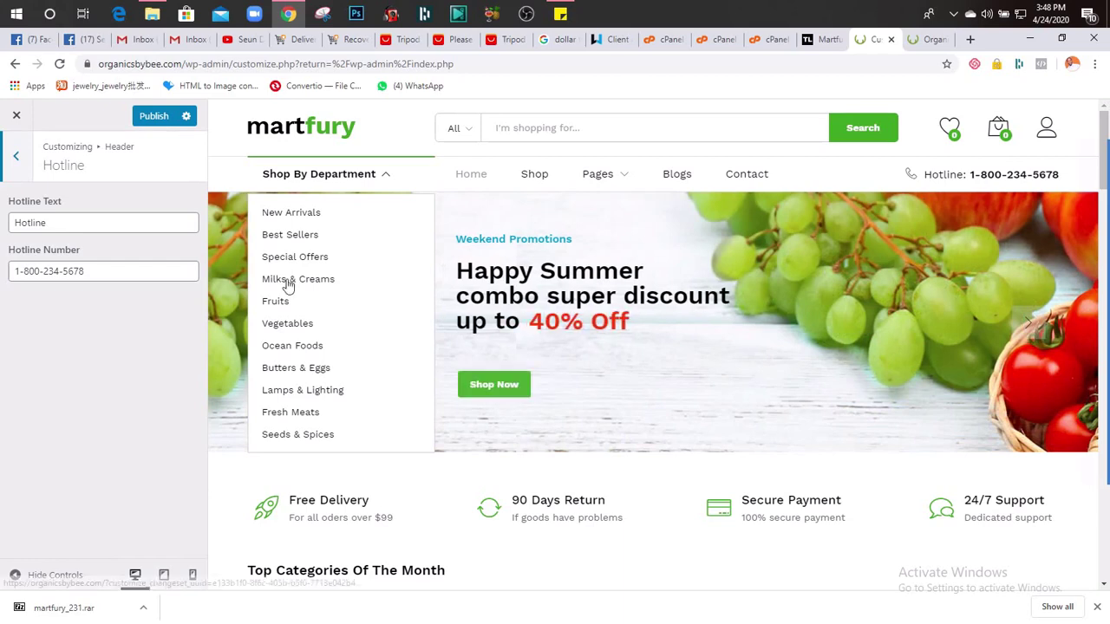
left_click_drag(100, 274, 3, 276)
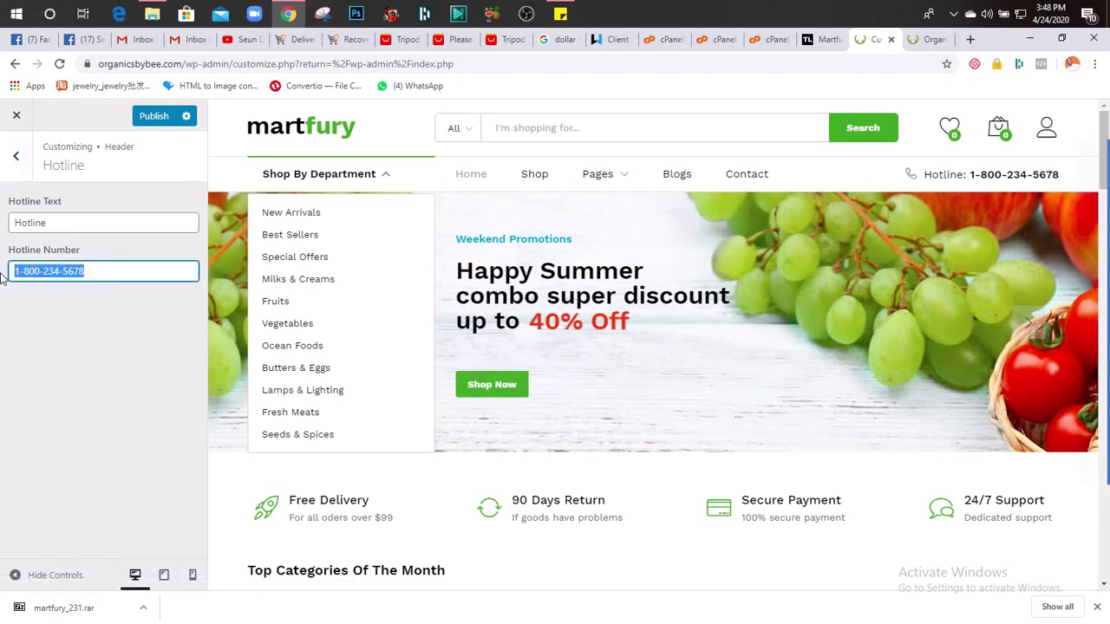
type("808")
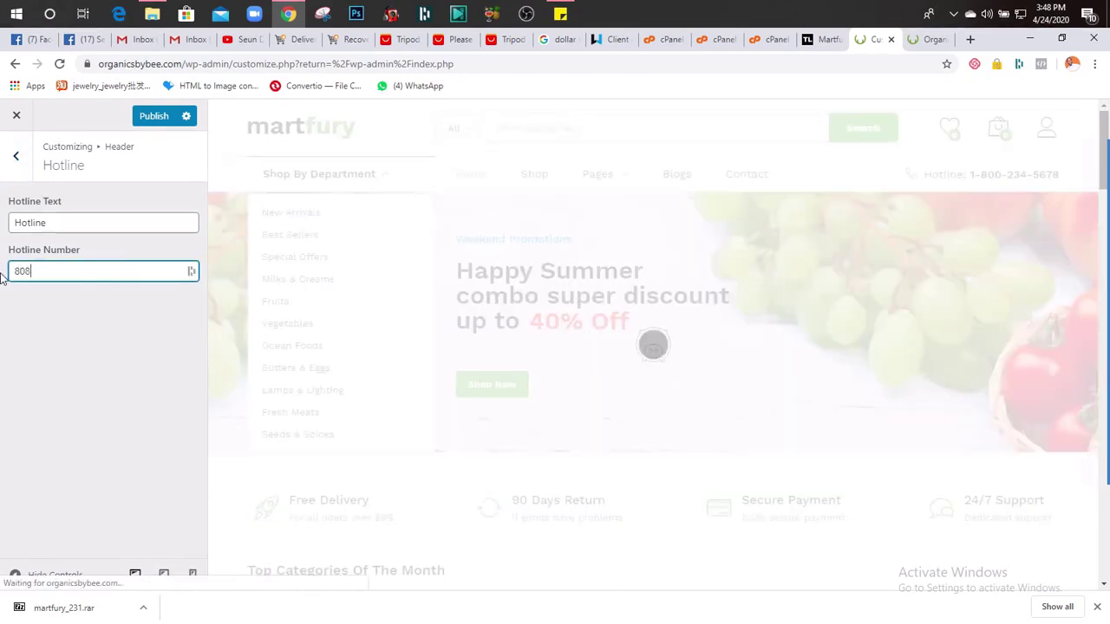
key("BackSpace")
key("BackSpace")
key("BackSpace")
key("BackSpace")
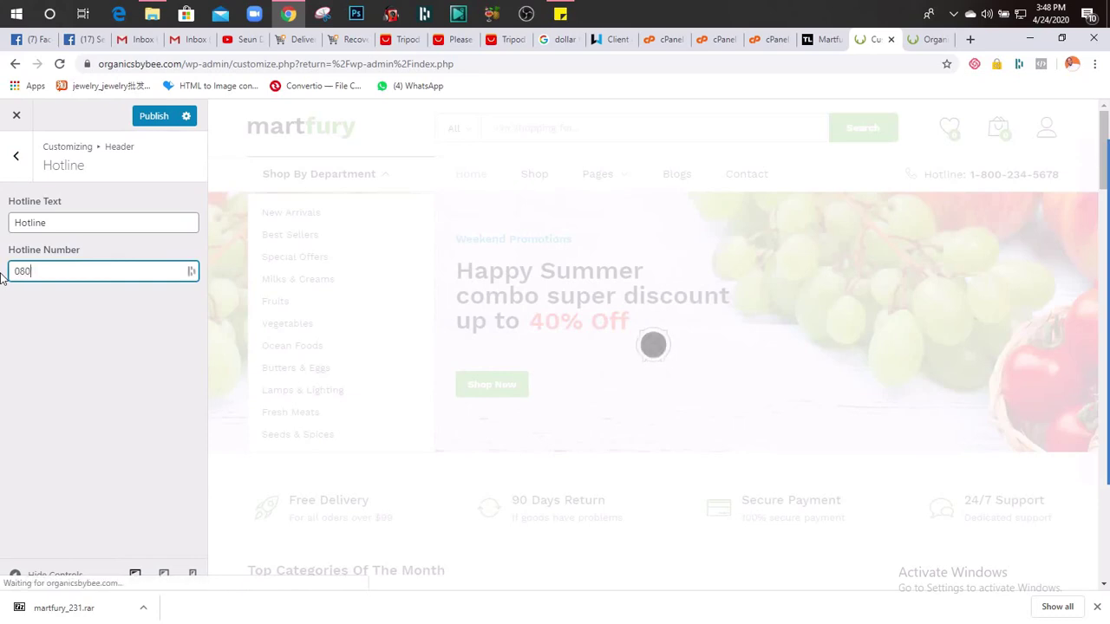
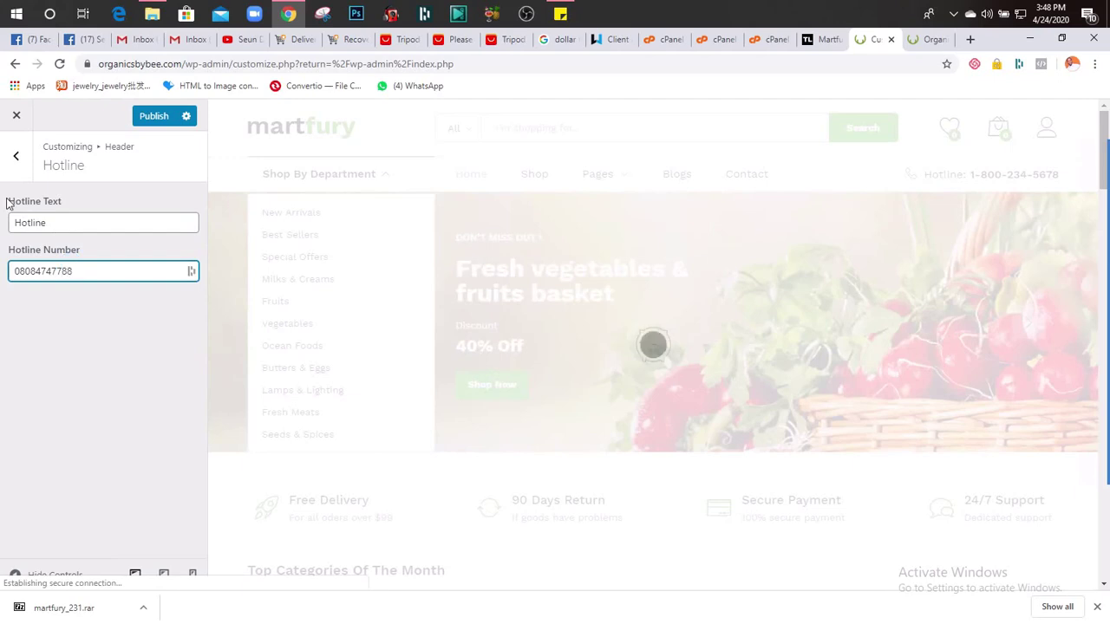
Publish the hotline change, verify the saved number, and return to the Header list.
left_click(148, 116)
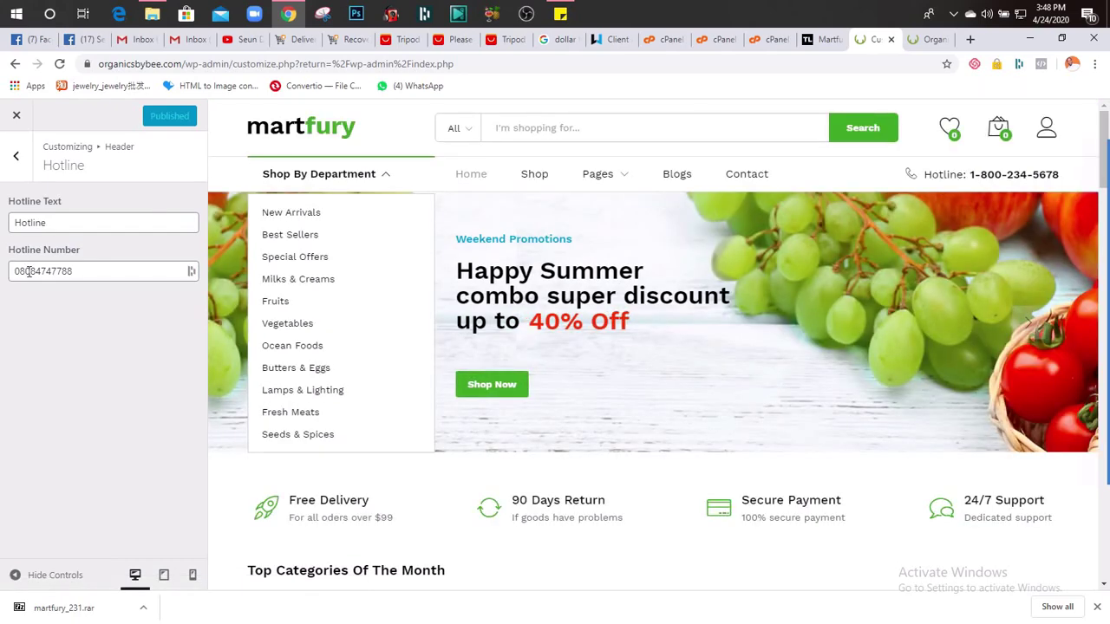
left_click(59, 277)
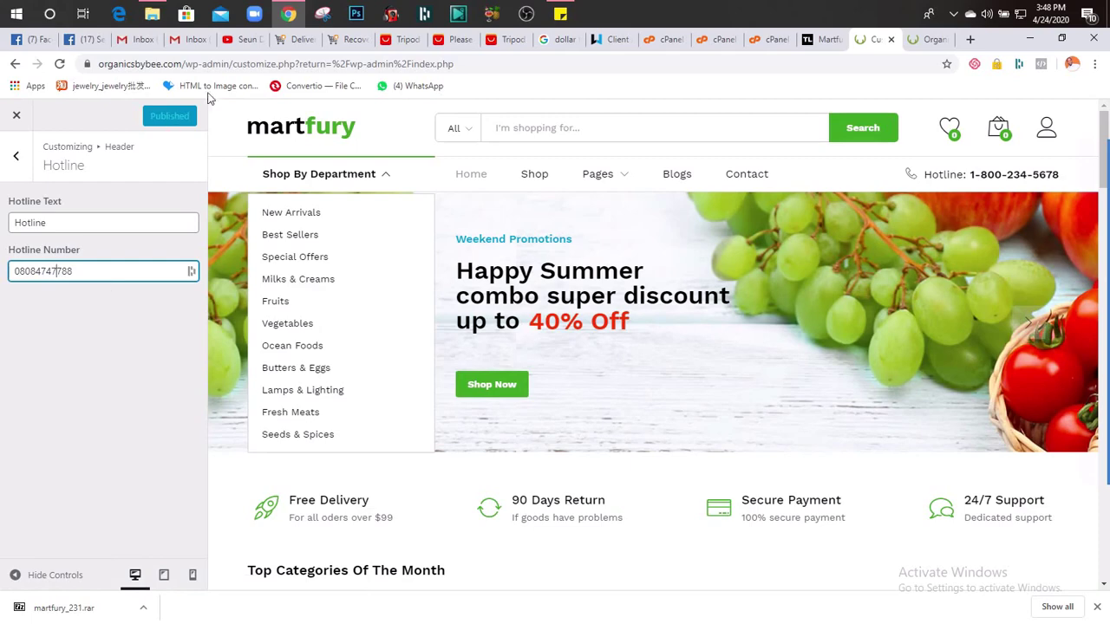
left_click(12, 154)
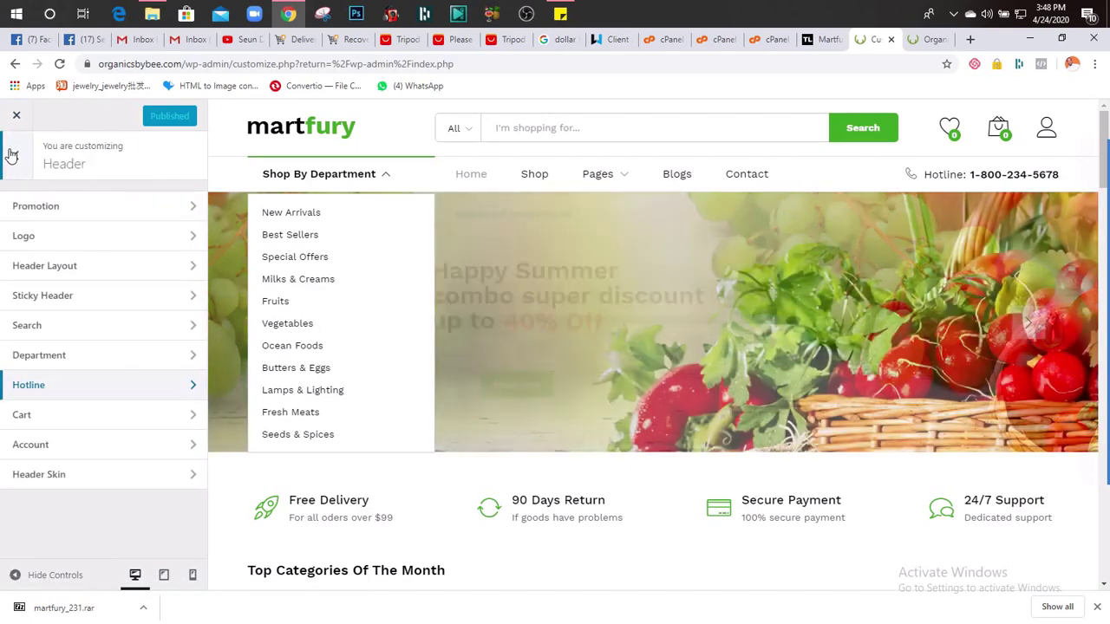
Review the header Cart, Account and Header Skin settings, then back out to the main sections.
left_click(25, 414)
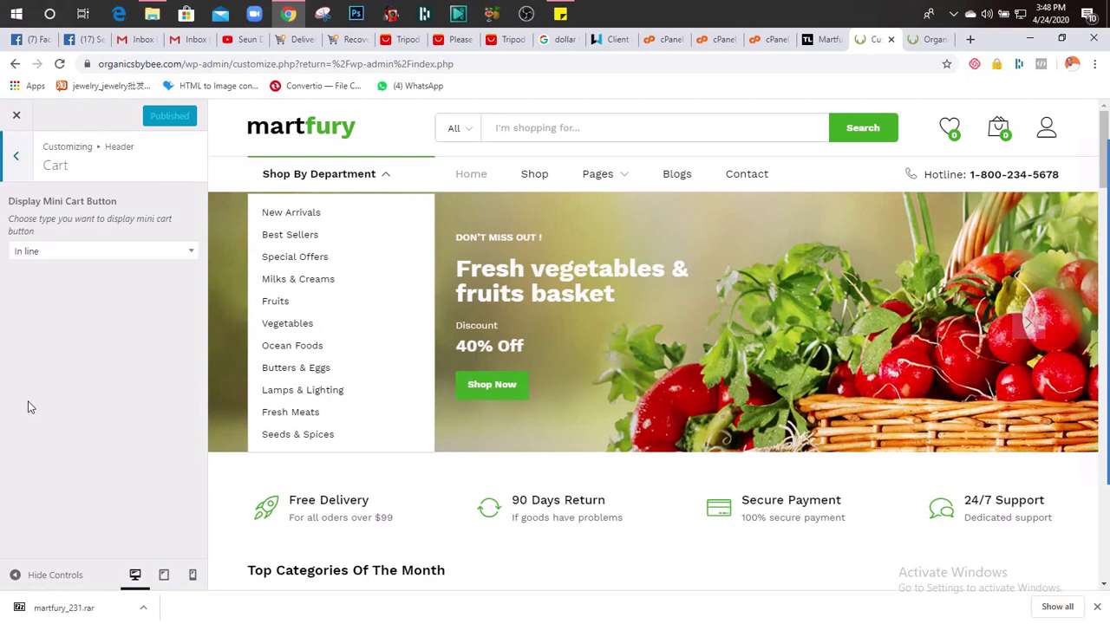
left_click(13, 158)
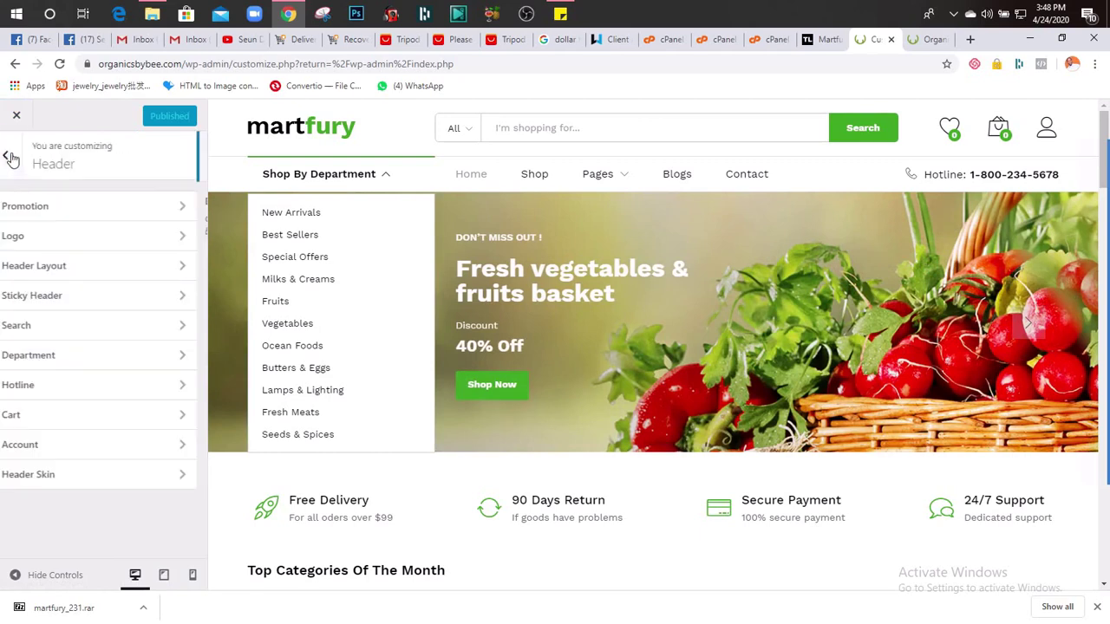
left_click(39, 445)
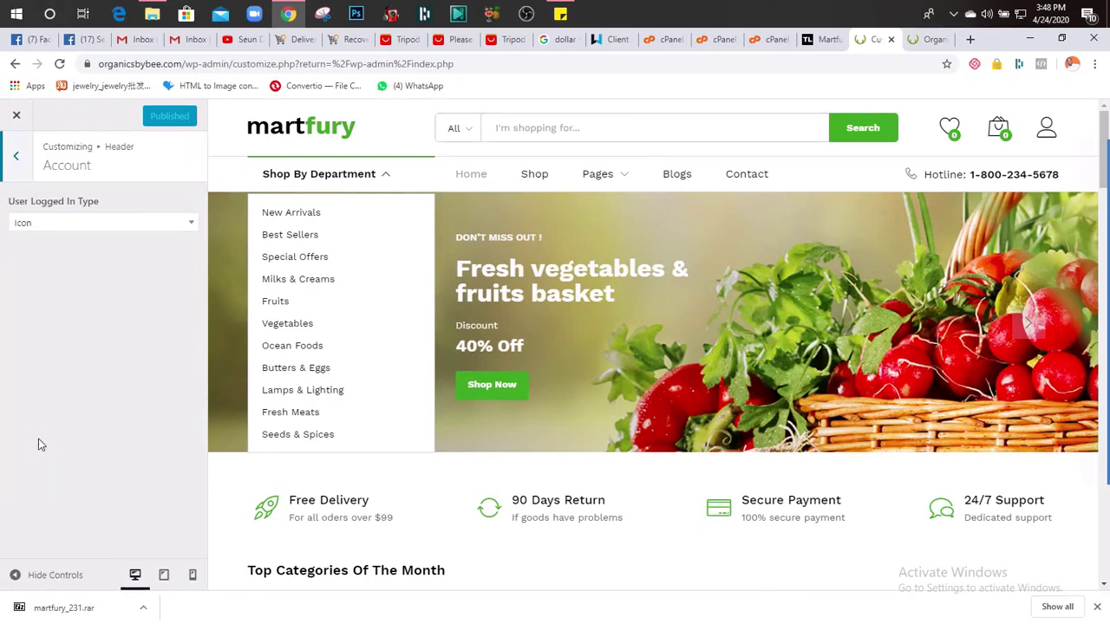
left_click(19, 163)
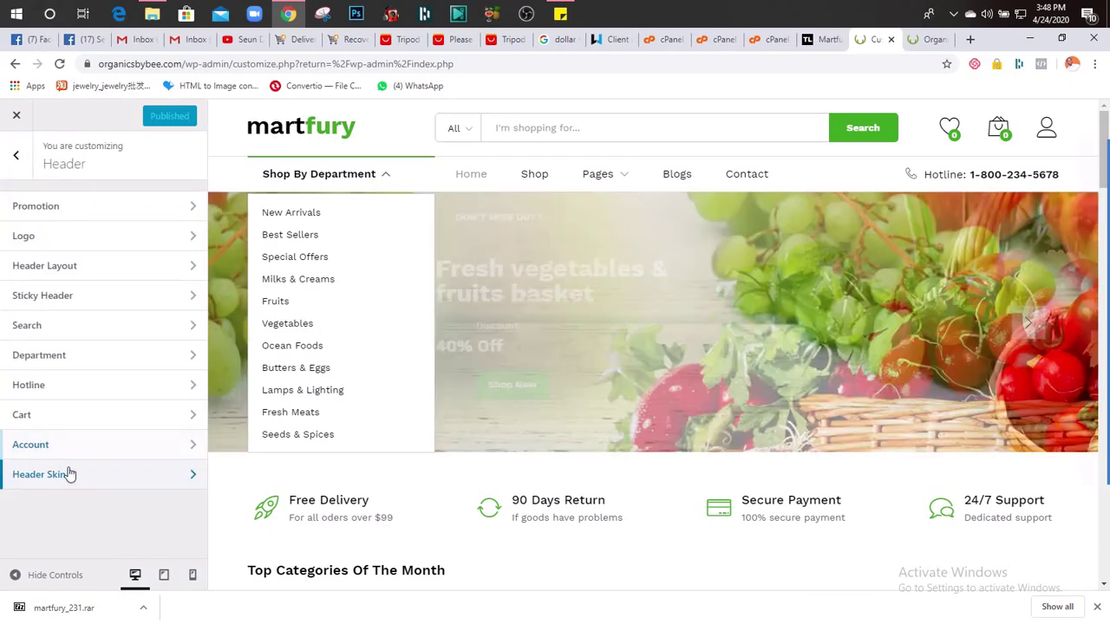
left_click(69, 474)
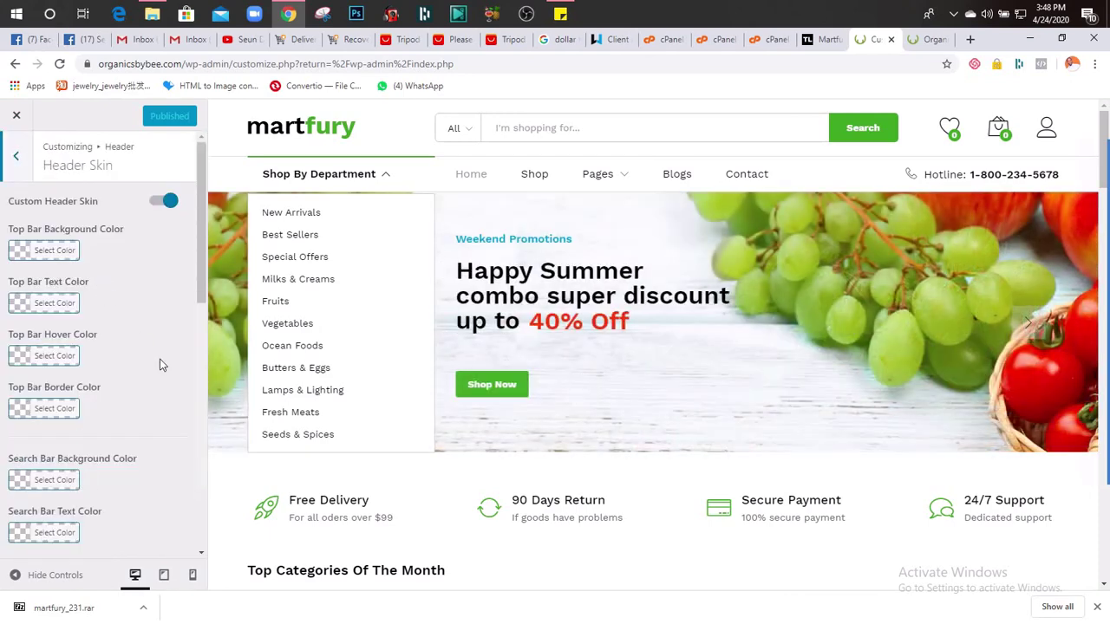
scroll(160, 364, "down", 8)
scroll(160, 364, "up", 8)
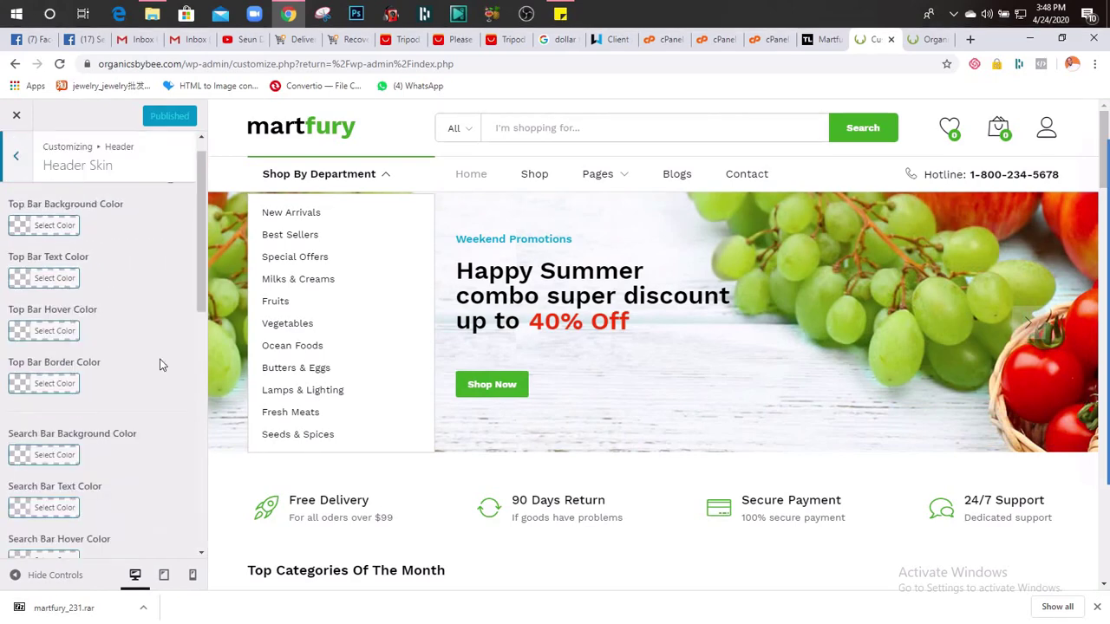
left_click(18, 161)
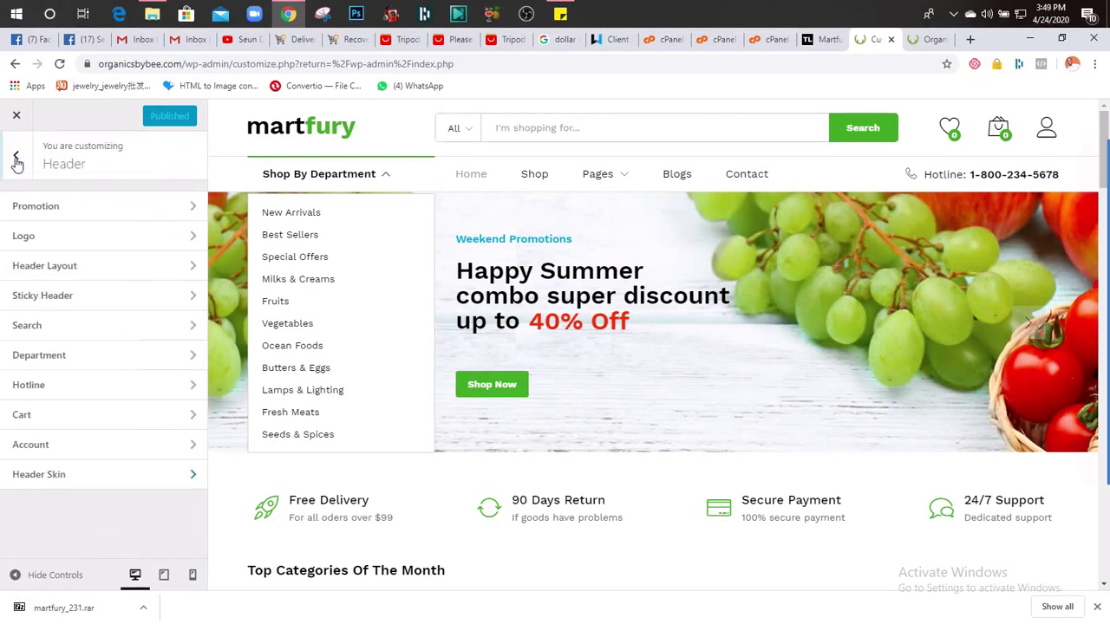
left_click(17, 161)
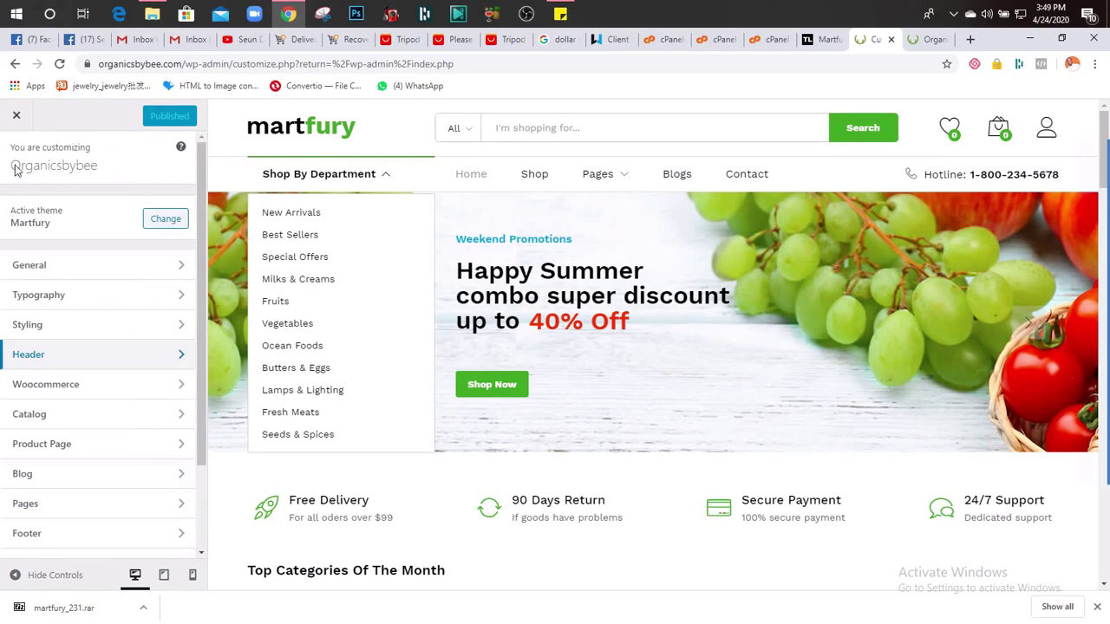
left_click(66, 388)
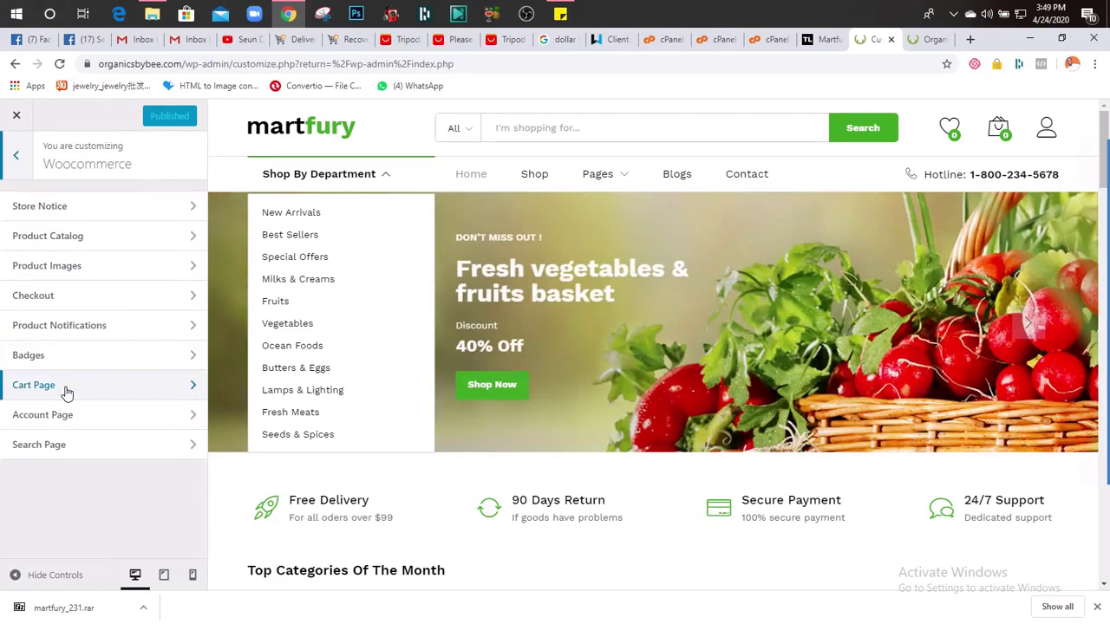
left_click(65, 208)
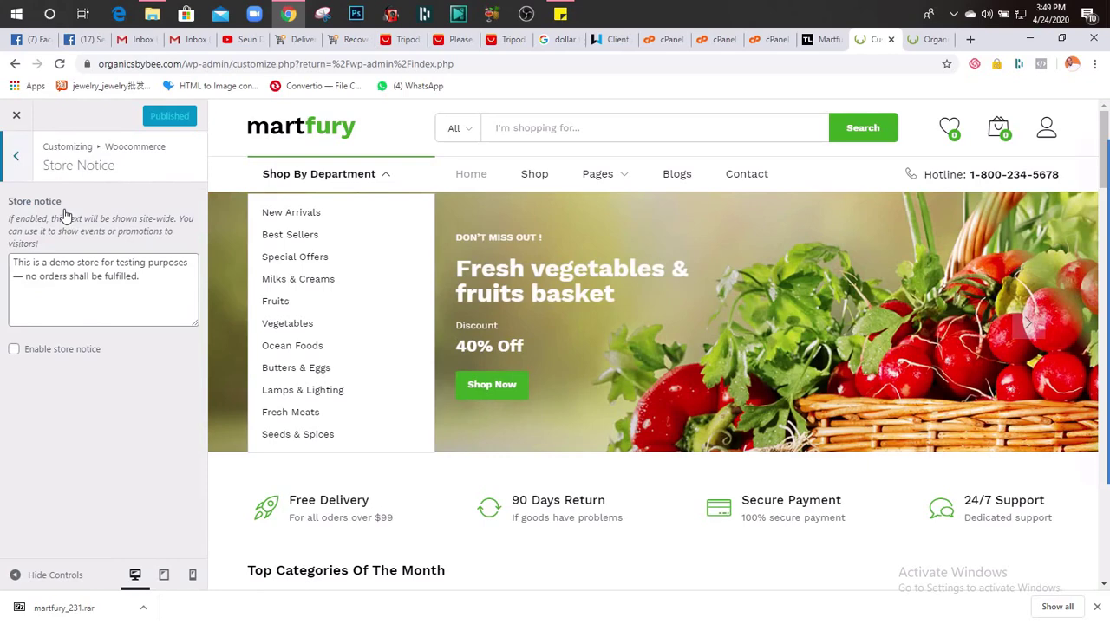
left_click(14, 156)
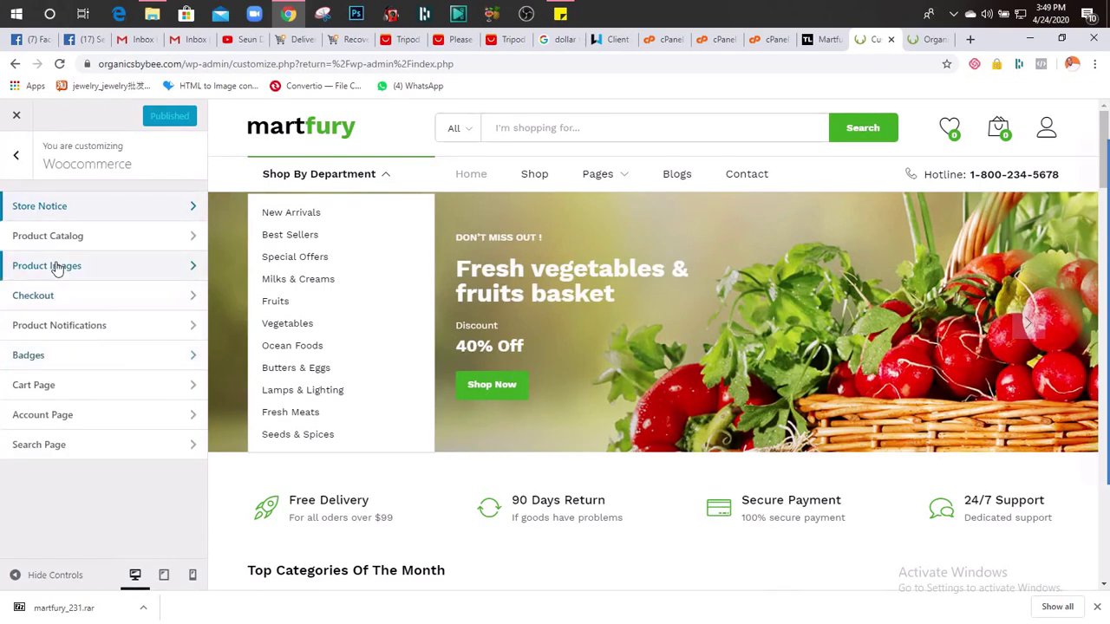
left_click(62, 269)
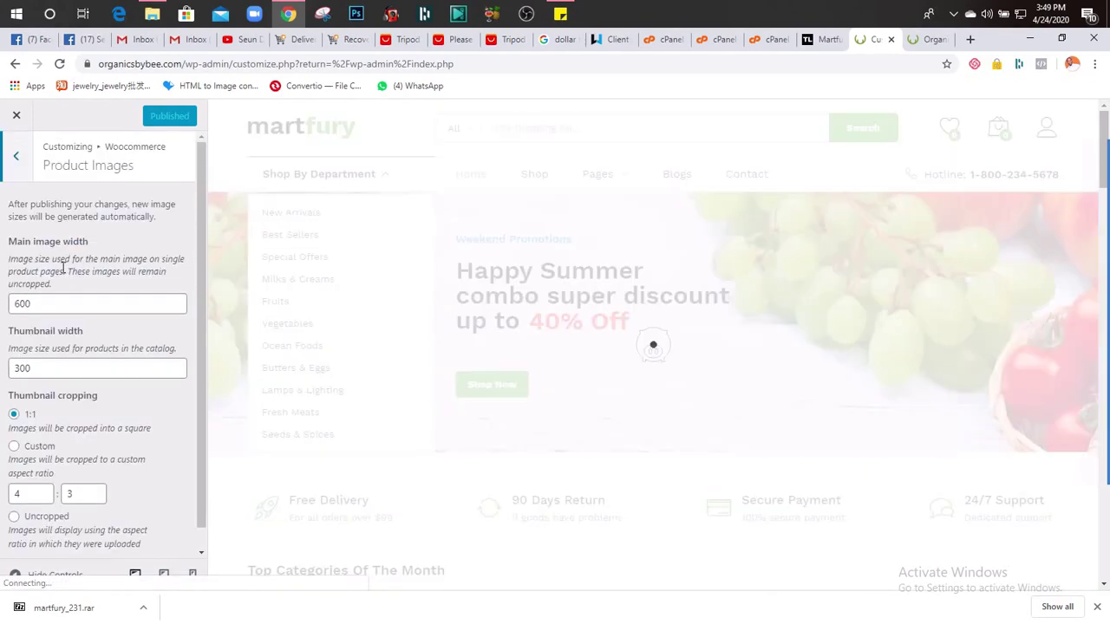
scroll(62, 270, "down", 1)
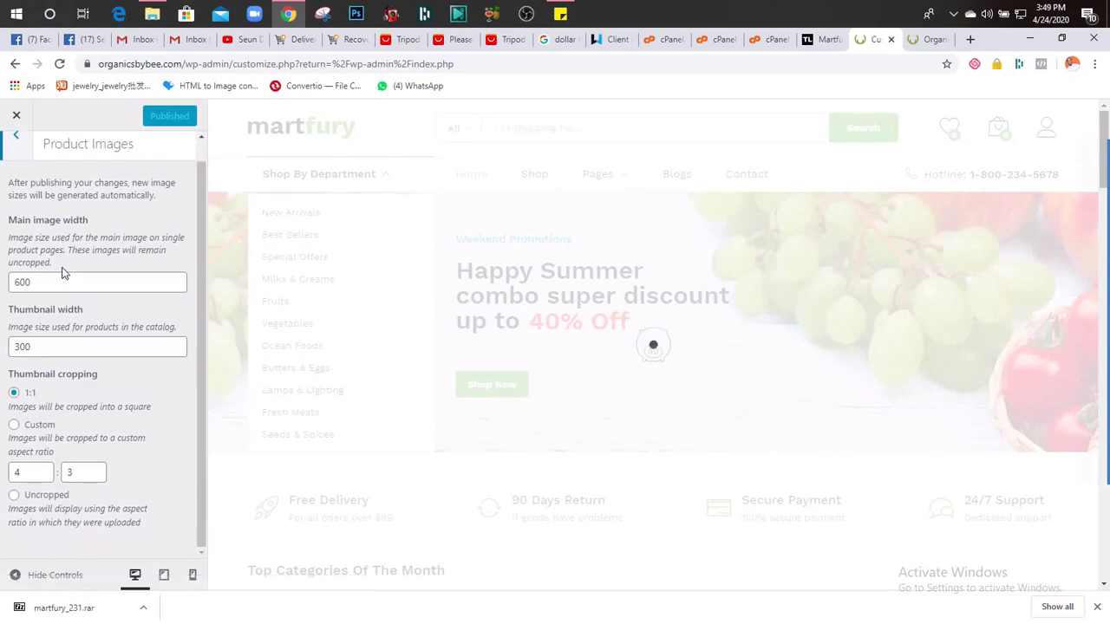
left_click(19, 153)
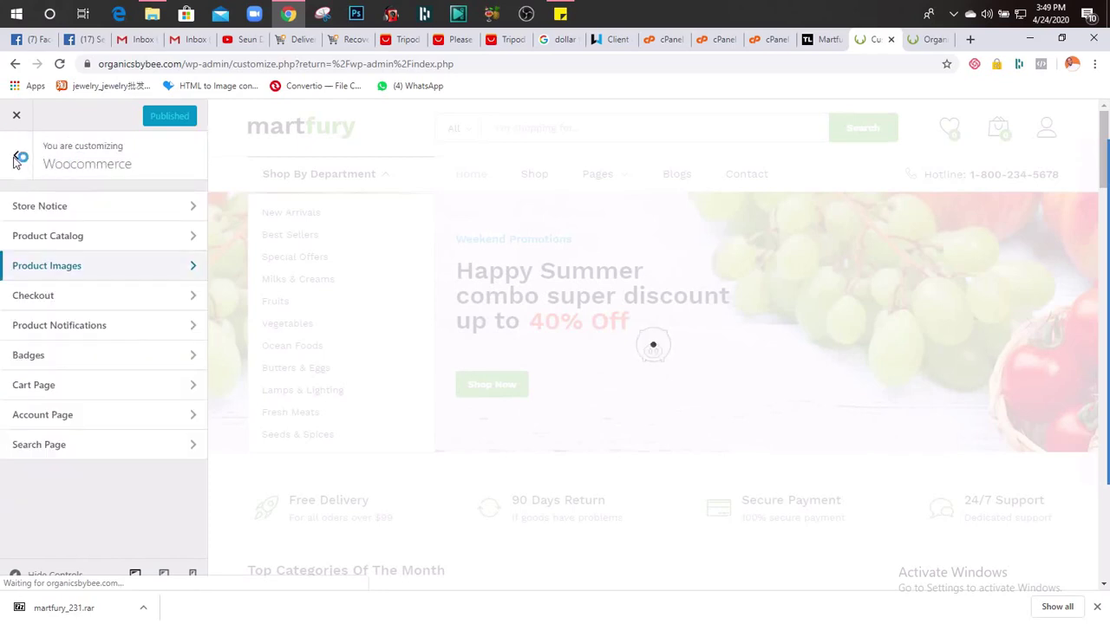
left_click(18, 157)
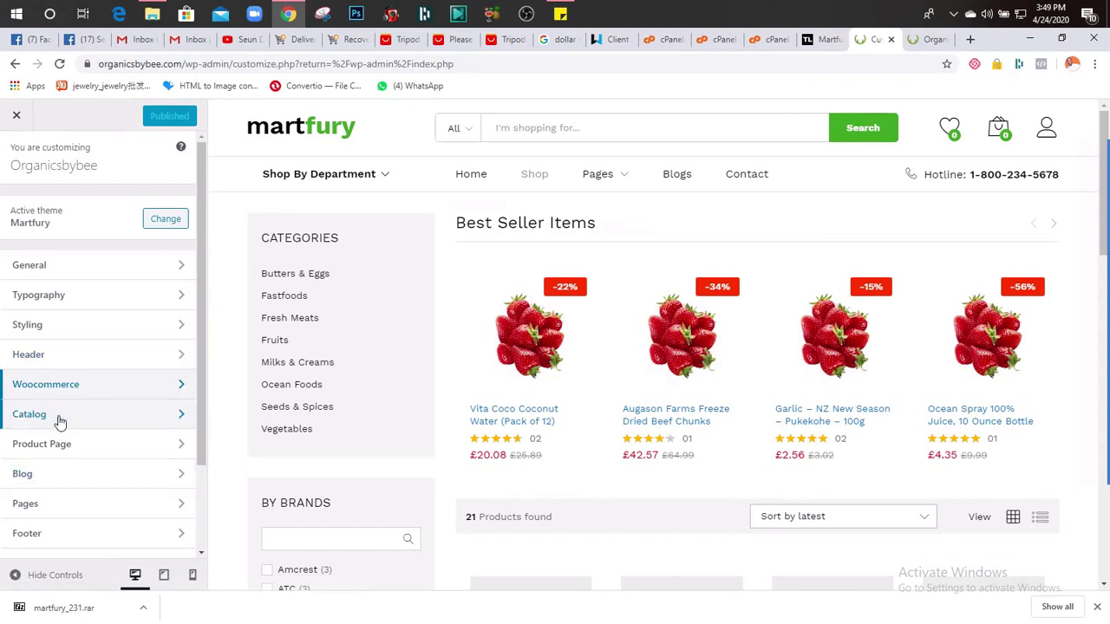
left_click(57, 418)
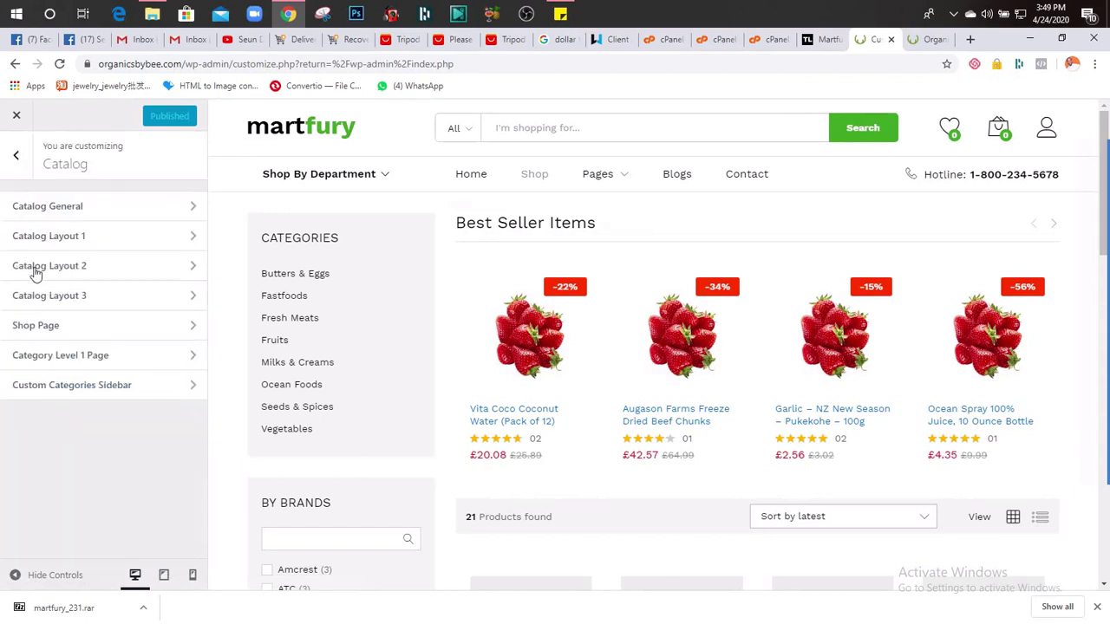
left_click(16, 158)
scroll(107, 396, "down", 2)
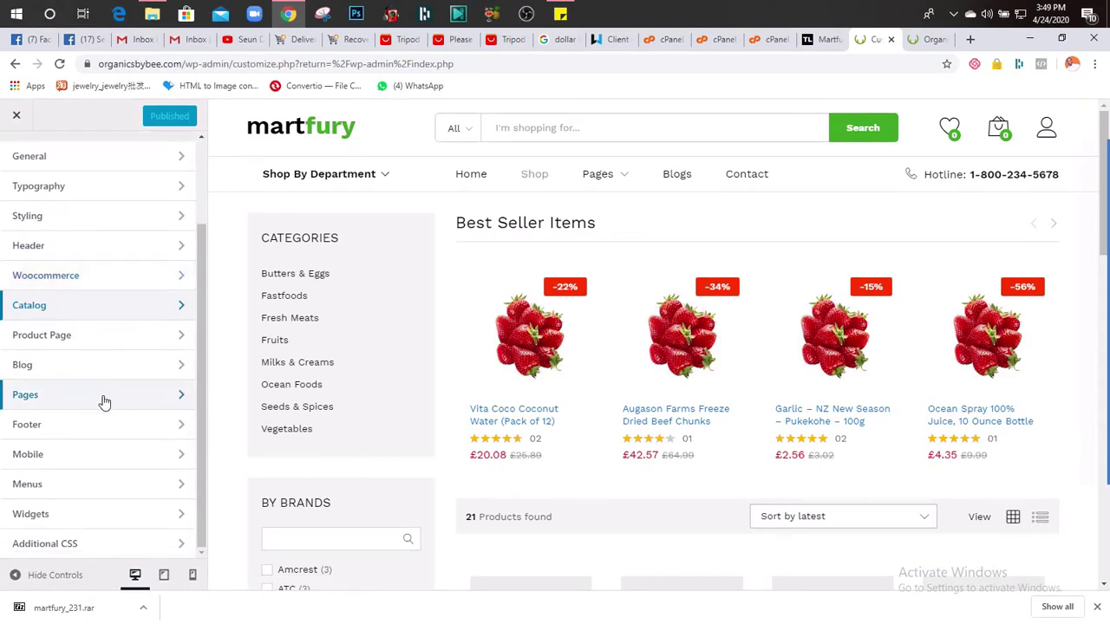
left_click(29, 455)
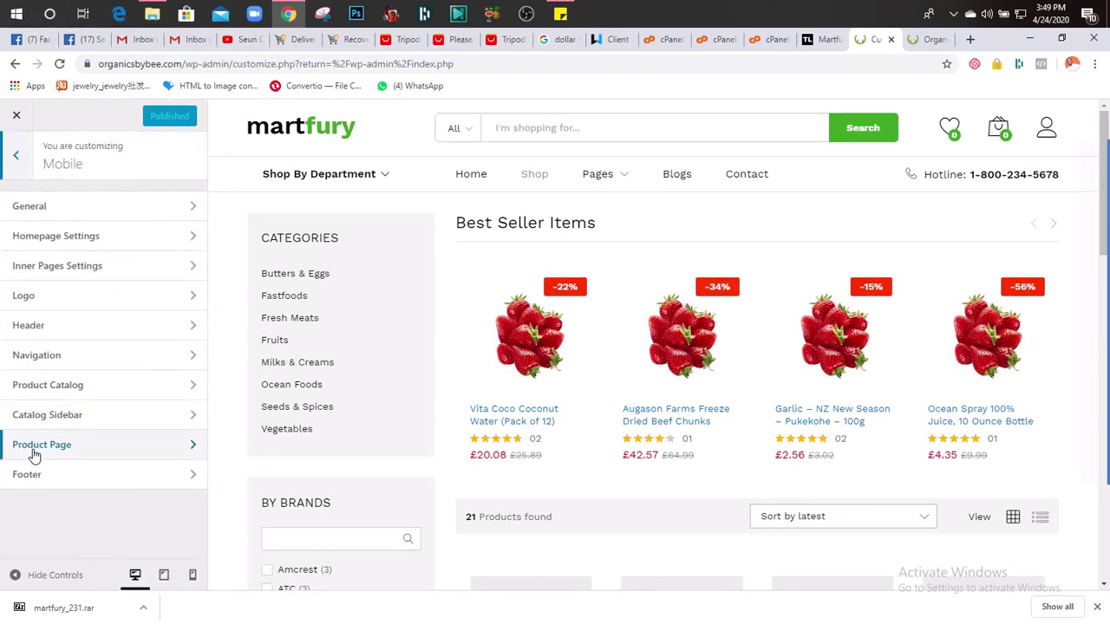
left_click(19, 161)
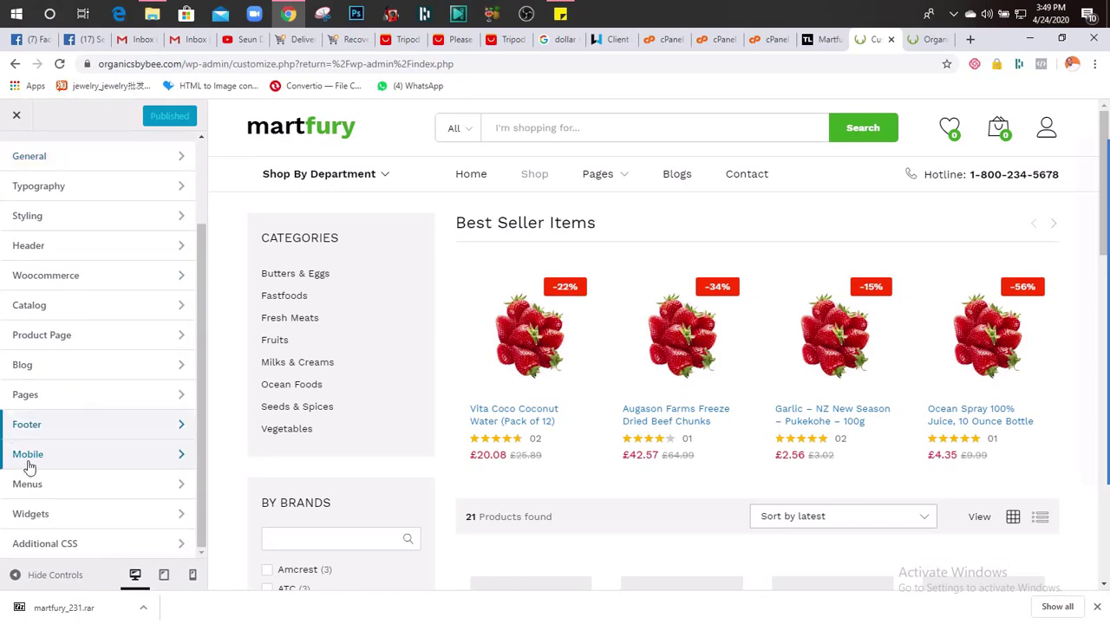
scroll(34, 174, "up", 2)
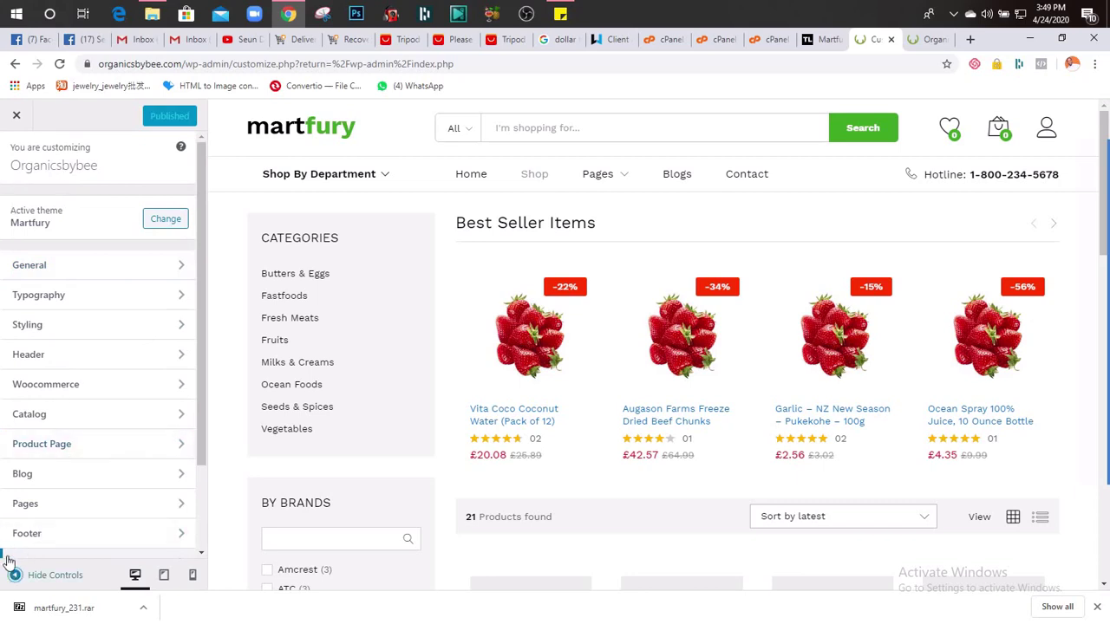
scroll(56, 472, "down", 2)
scroll(59, 471, "up", 2)
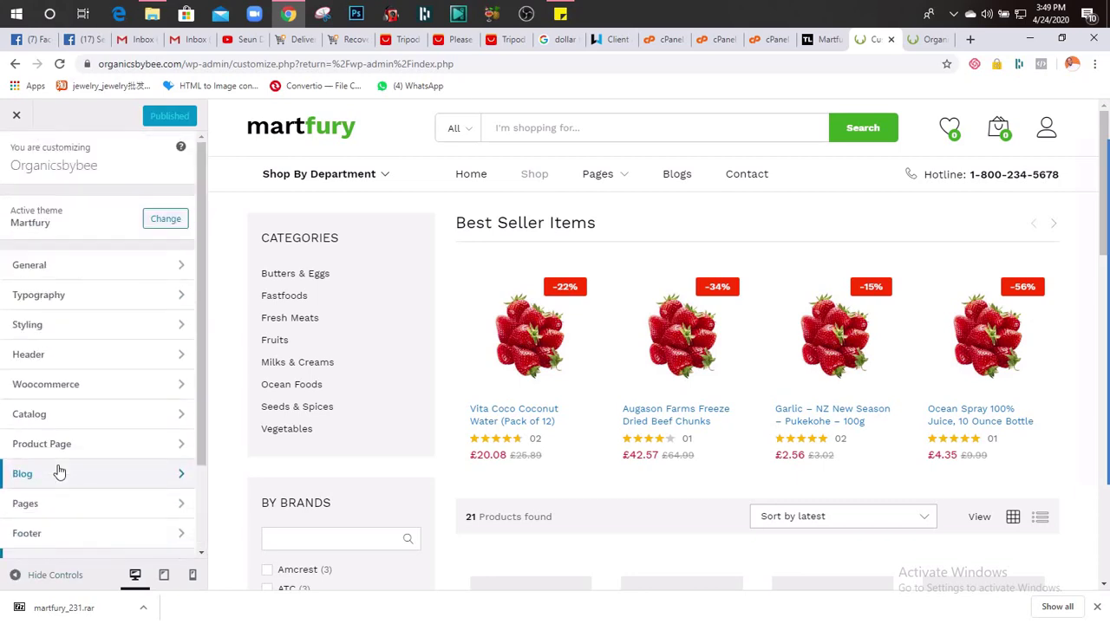
Exit the Customizer, scroll the live storefront to see the change, then switch back to the Dashboard.
left_click(14, 116)
mouse_move(270, 171)
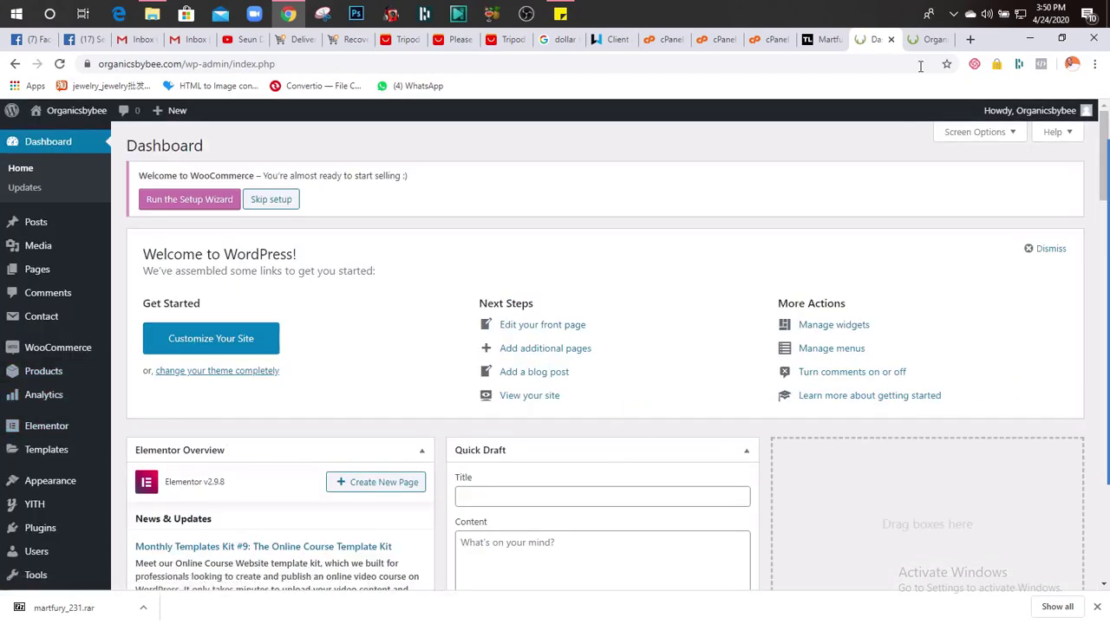
left_click(923, 39)
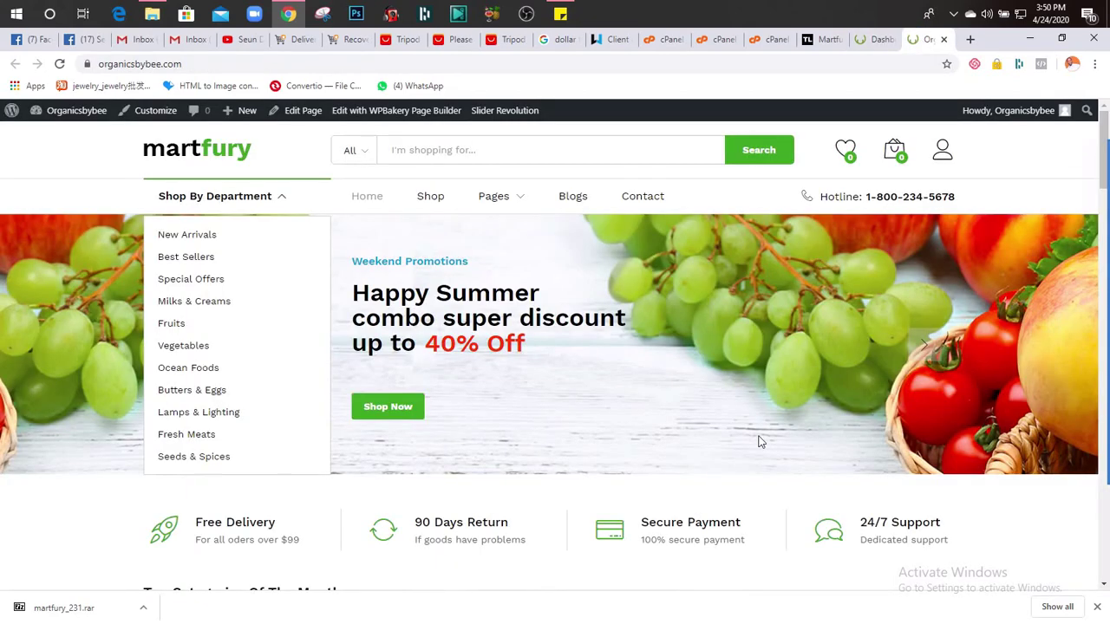
scroll(758, 442, "down", 4)
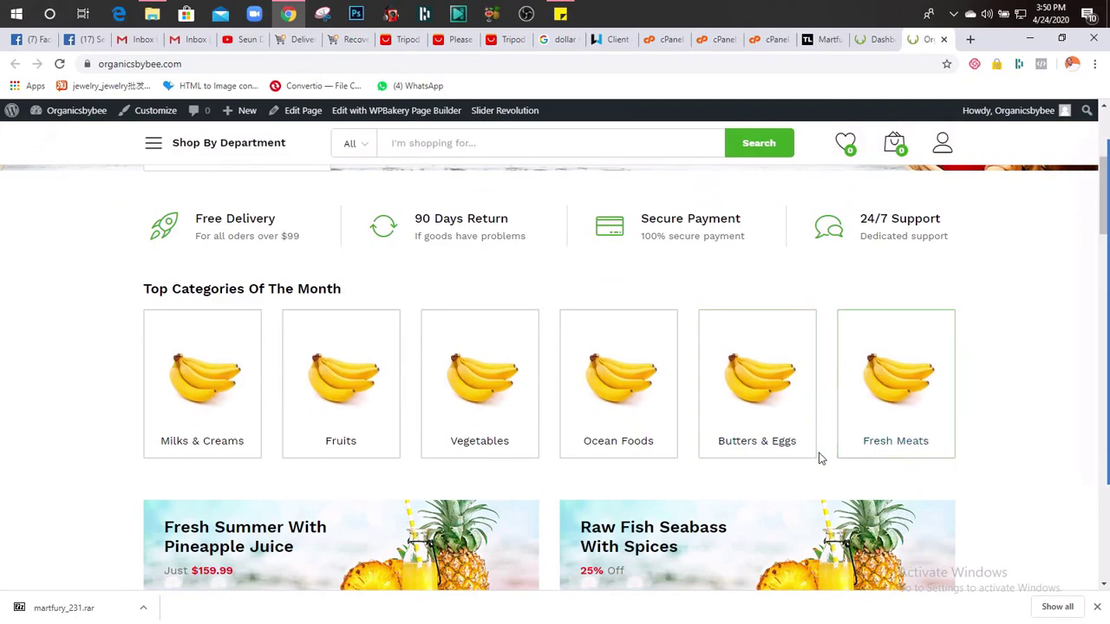
scroll(820, 456, "down", 6)
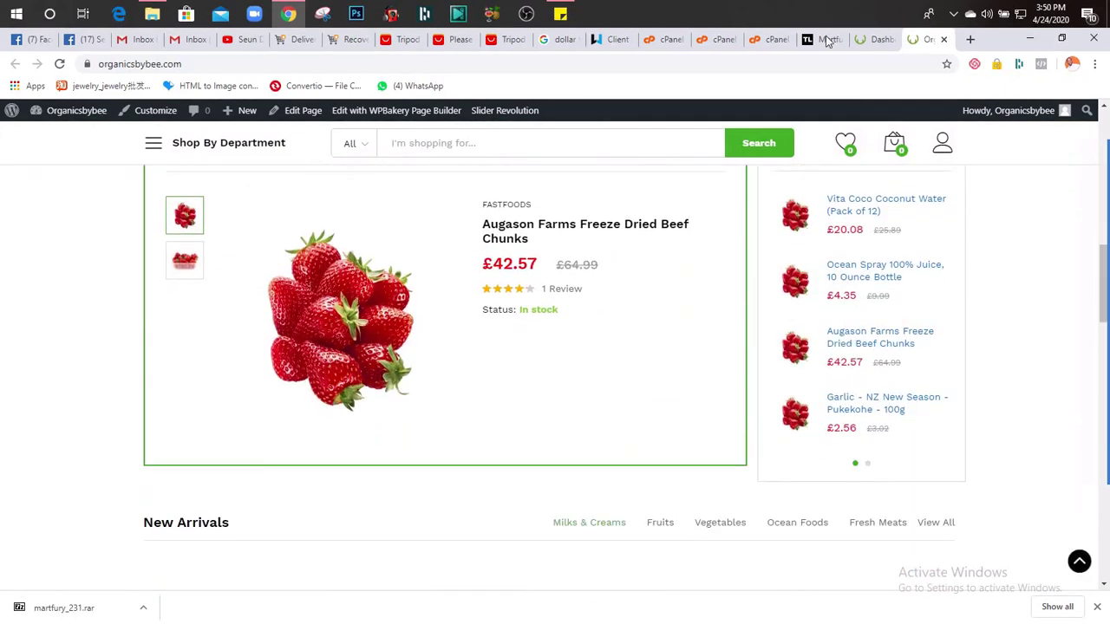
left_click(864, 40)
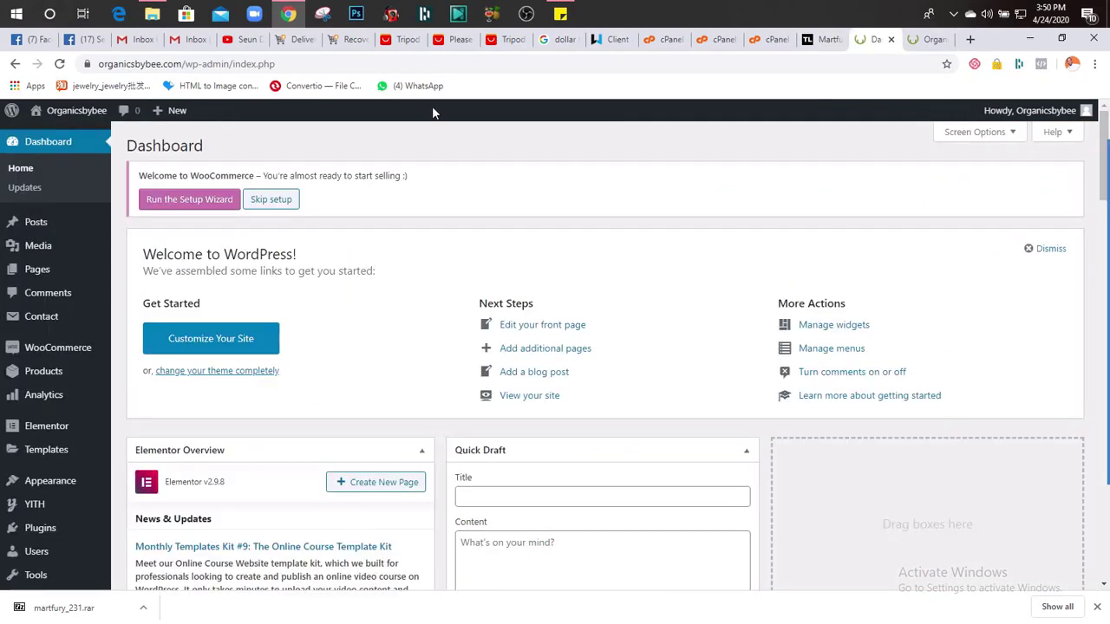
Open WooCommerce All Products and scroll the 21-product list from Locally Grown Strawberries, 1 Pint.
mouse_move(50, 356)
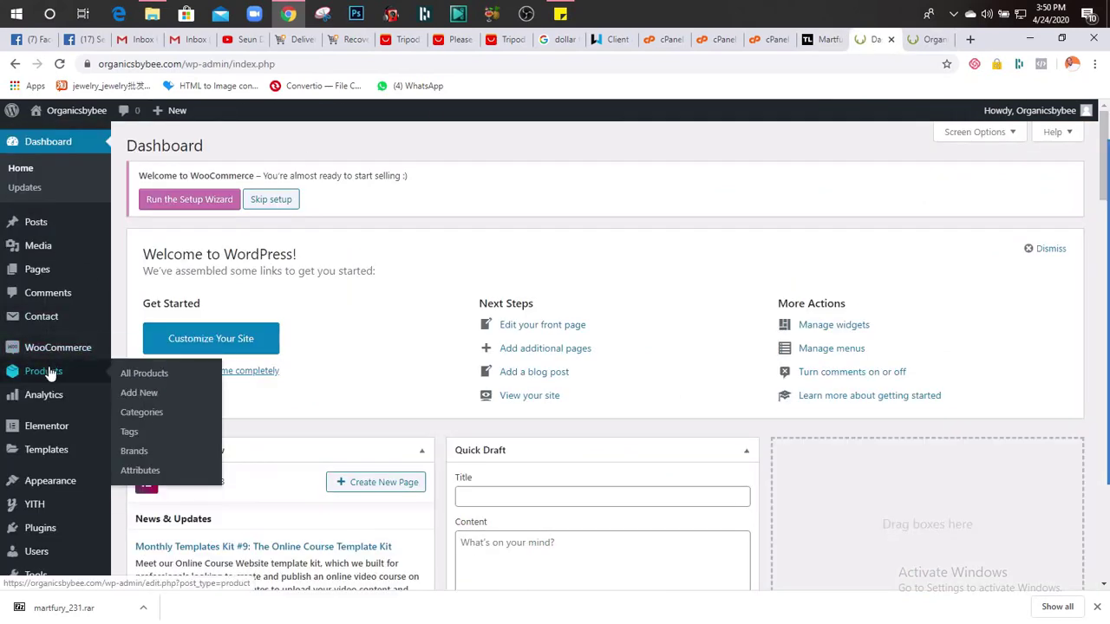
left_click(136, 378)
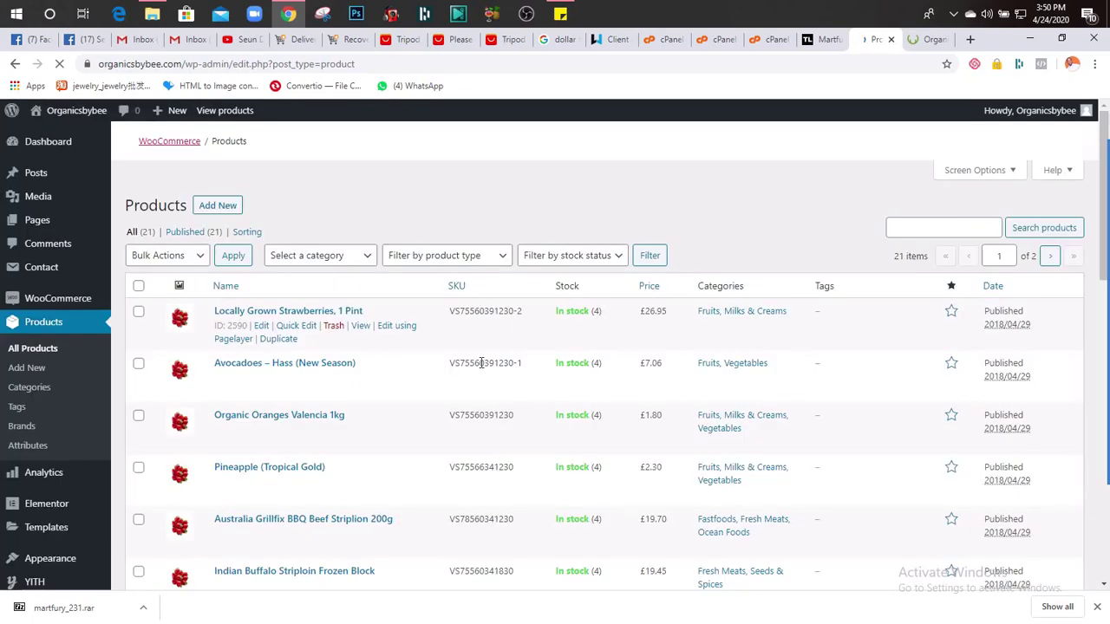
scroll(225, 481, "down", 10)
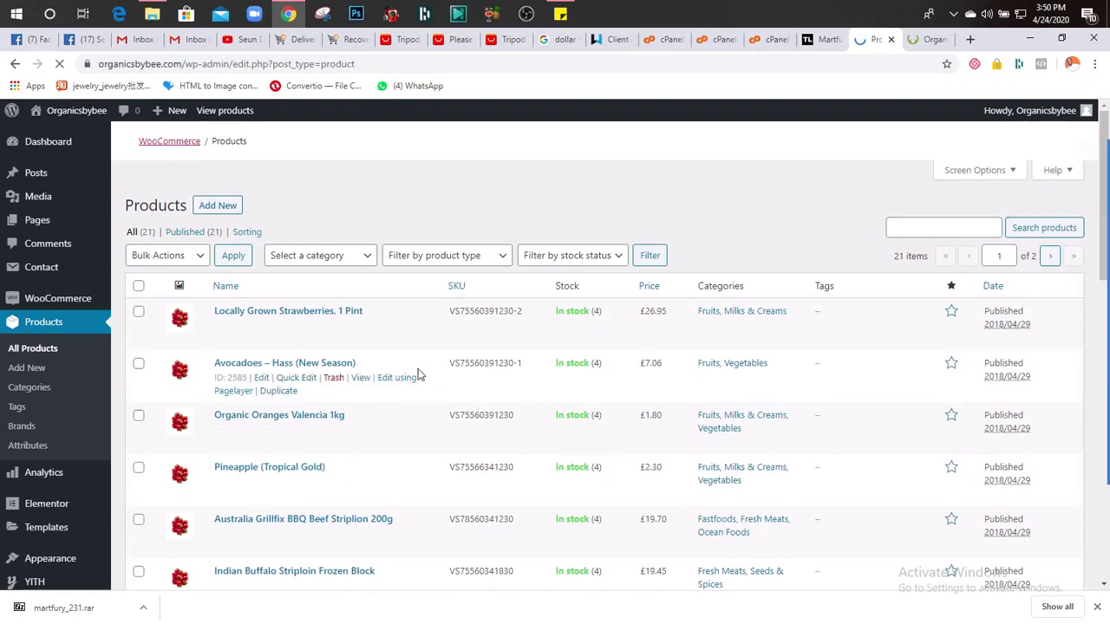
Start a new WooCommerce product from the Products list's Add New button.
left_click(219, 206)
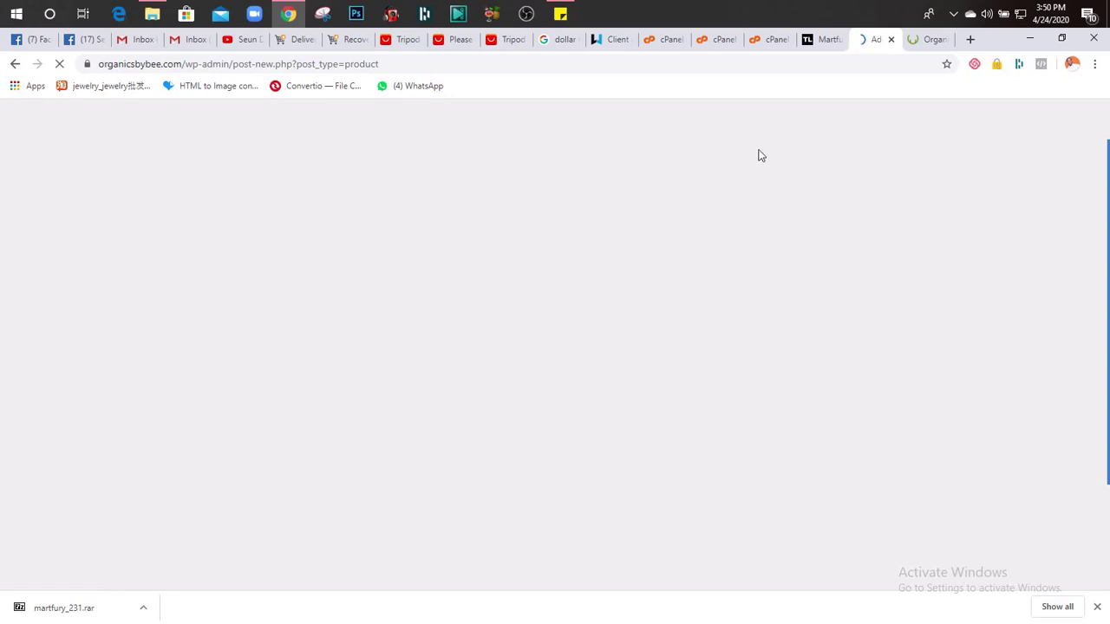
mouse_move(1094, 290)
left_click(1080, 237)
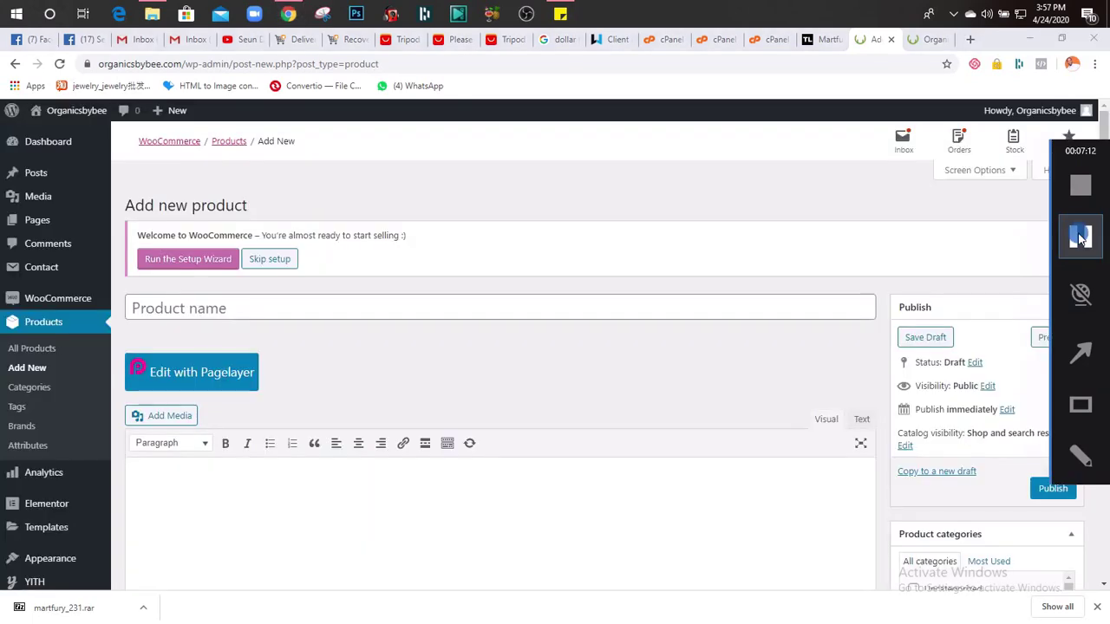
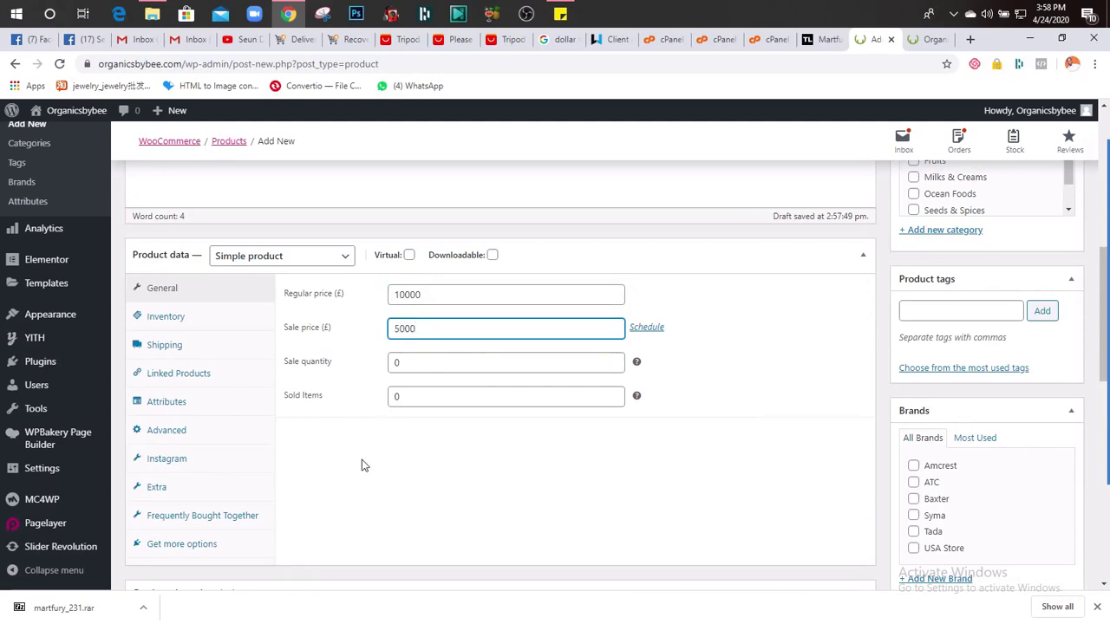
Set the product's Sale quantity to 100 and Sold Items to 20.
left_click(430, 361)
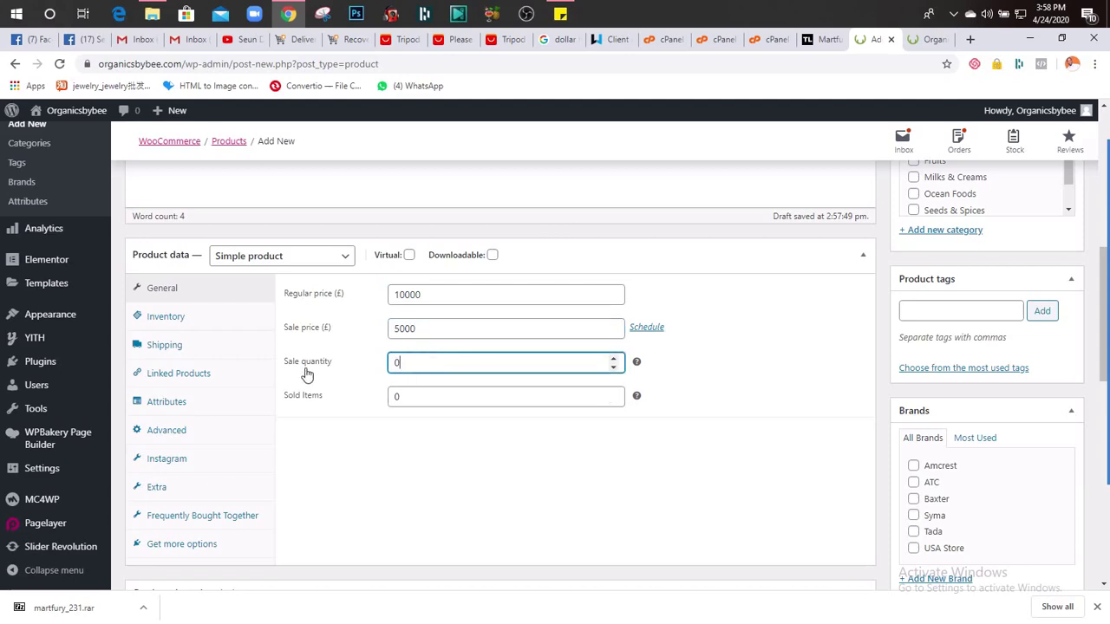
left_click(612, 358)
left_click_drag(613, 364, 612, 363)
key("ctrl+a")
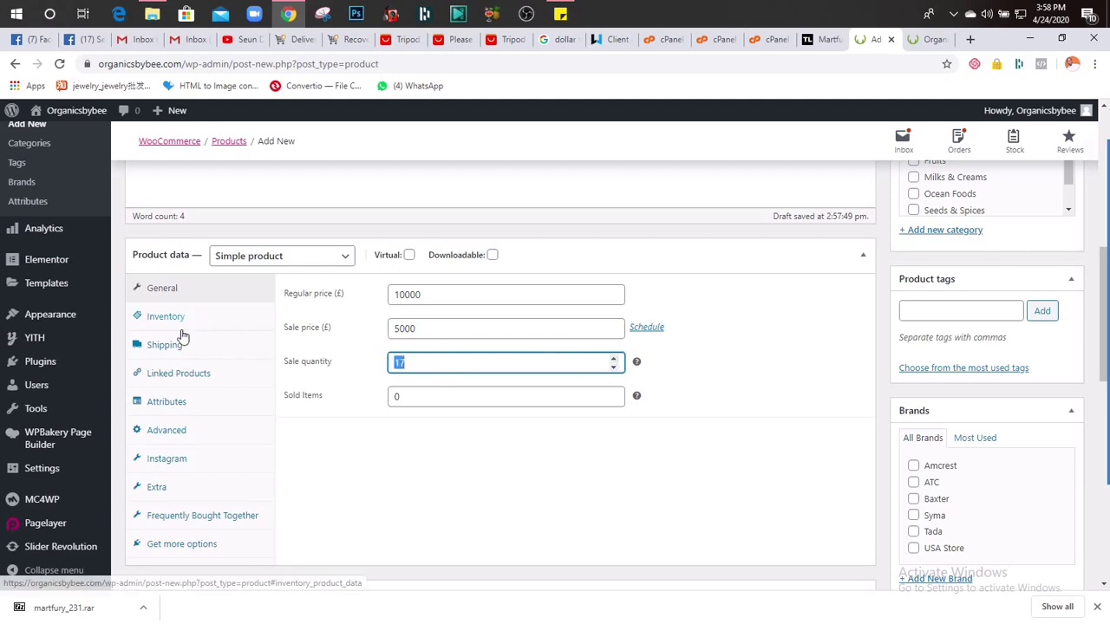
type("1")
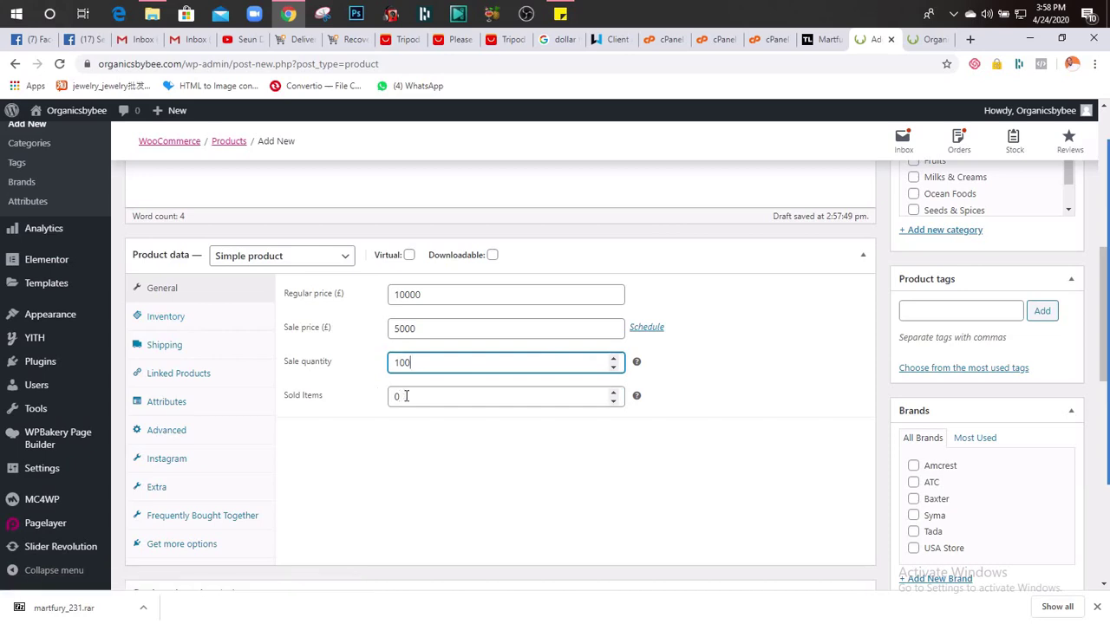
key("Tab")
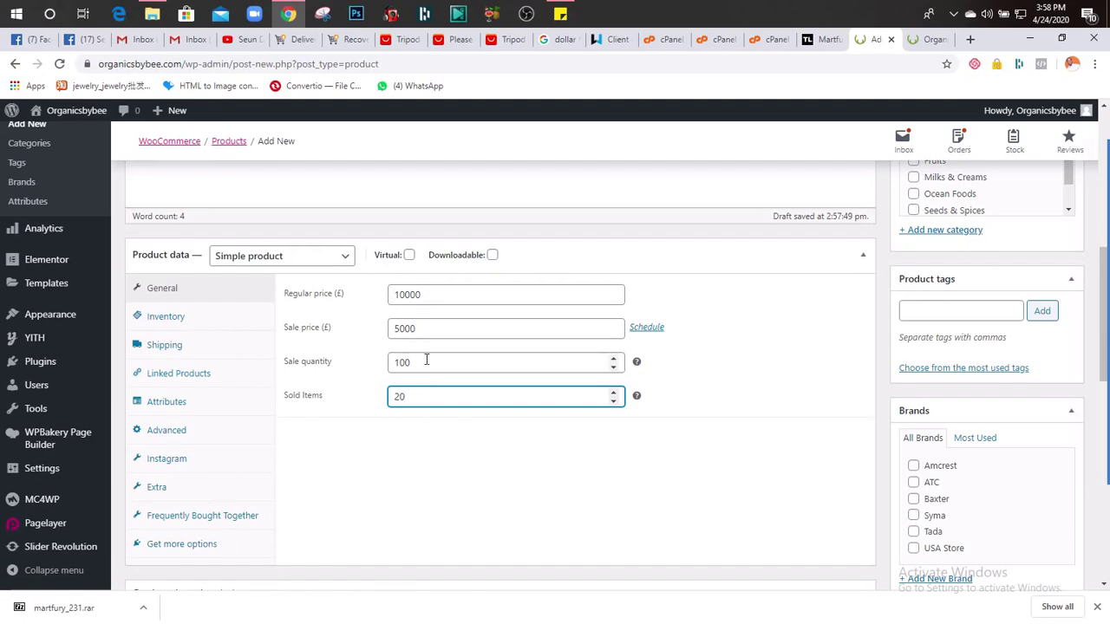
scroll(615, 449, "down", 3)
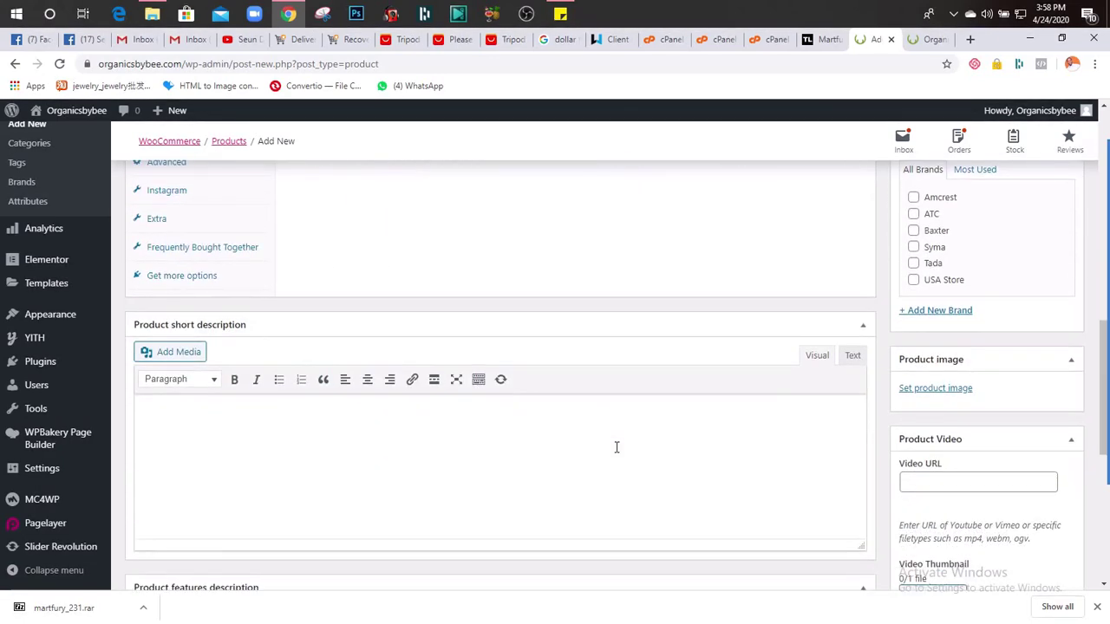
scroll(616, 447, "up", 1)
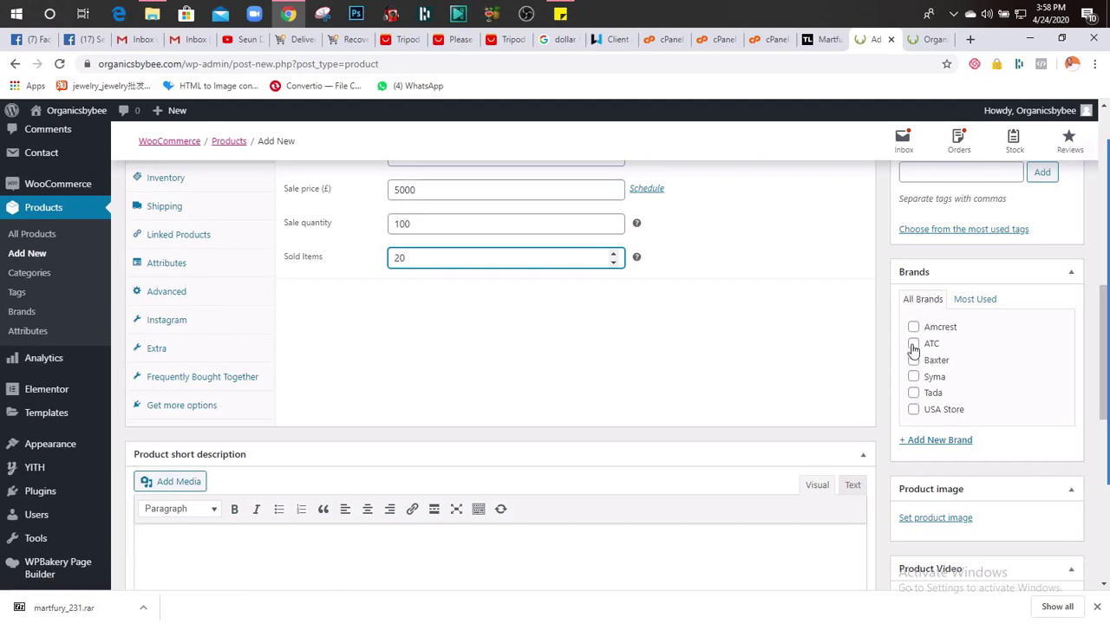
Tick USA Store under Brands and Fruits under Product categories.
left_click(914, 411)
scroll(990, 401, "up", 5)
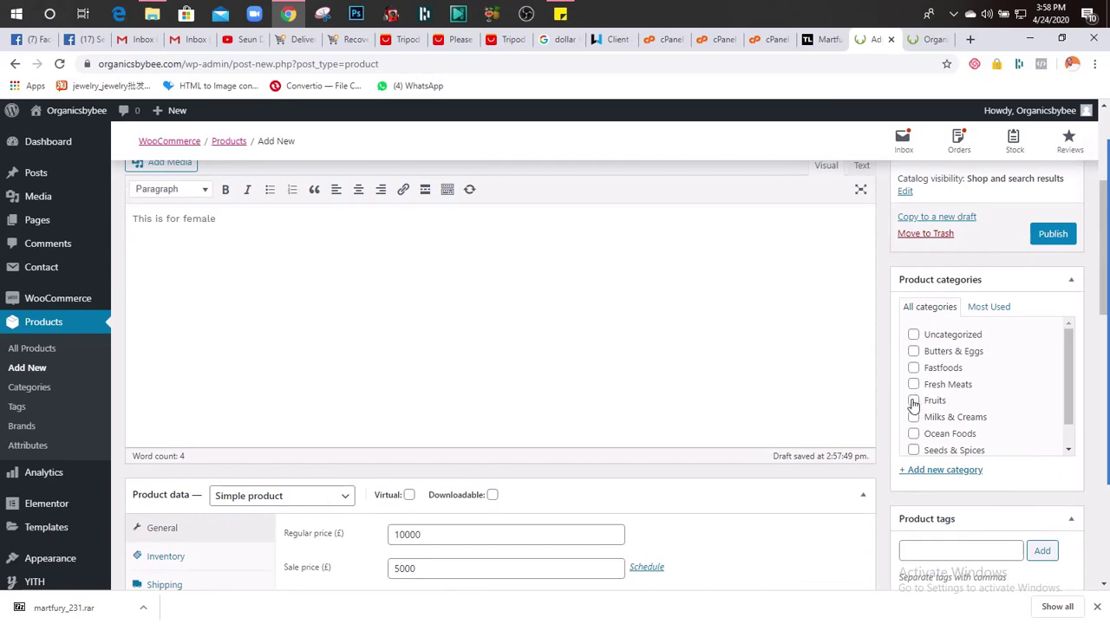
left_click(914, 402)
scroll(998, 553, "down", 10)
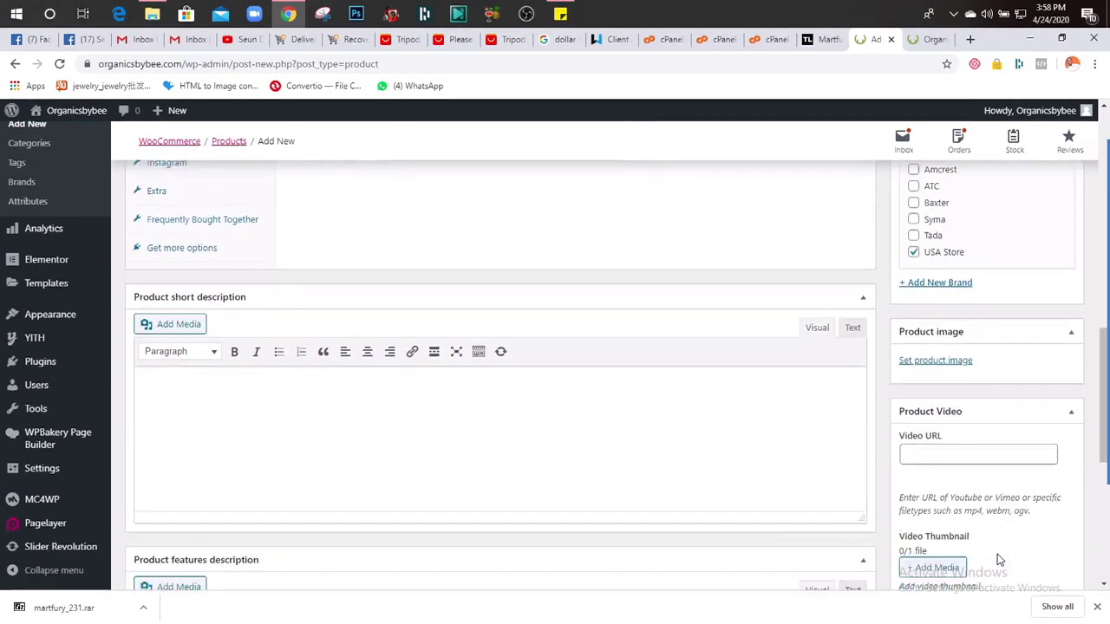
scroll(998, 559, "down", 1)
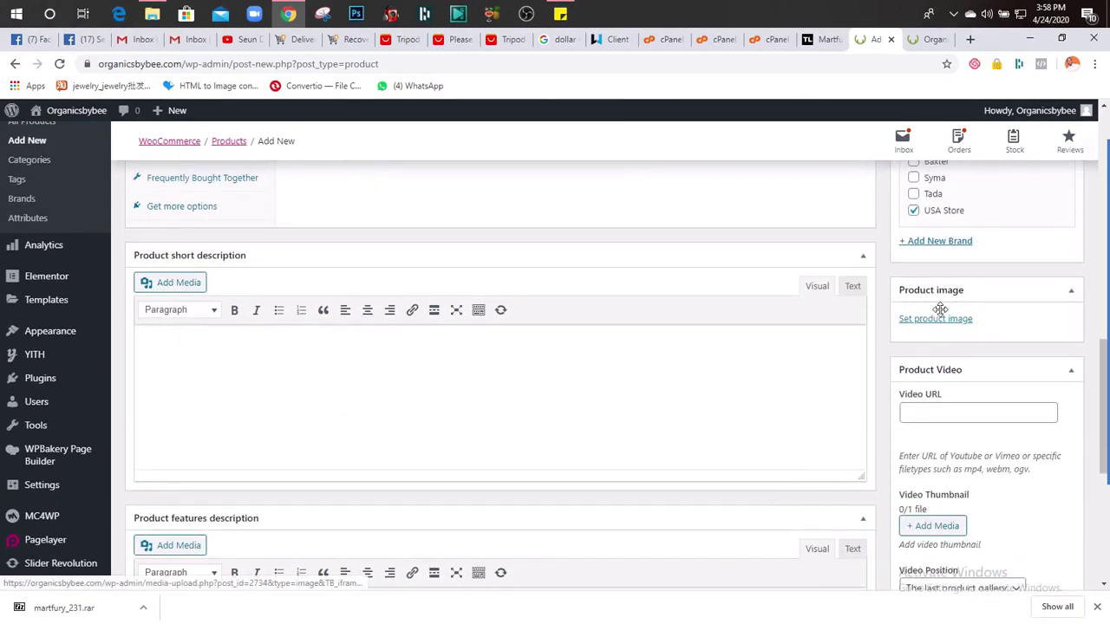
Set the strawberry image 20a.jpg from the Media Library as the product image.
left_click(919, 321)
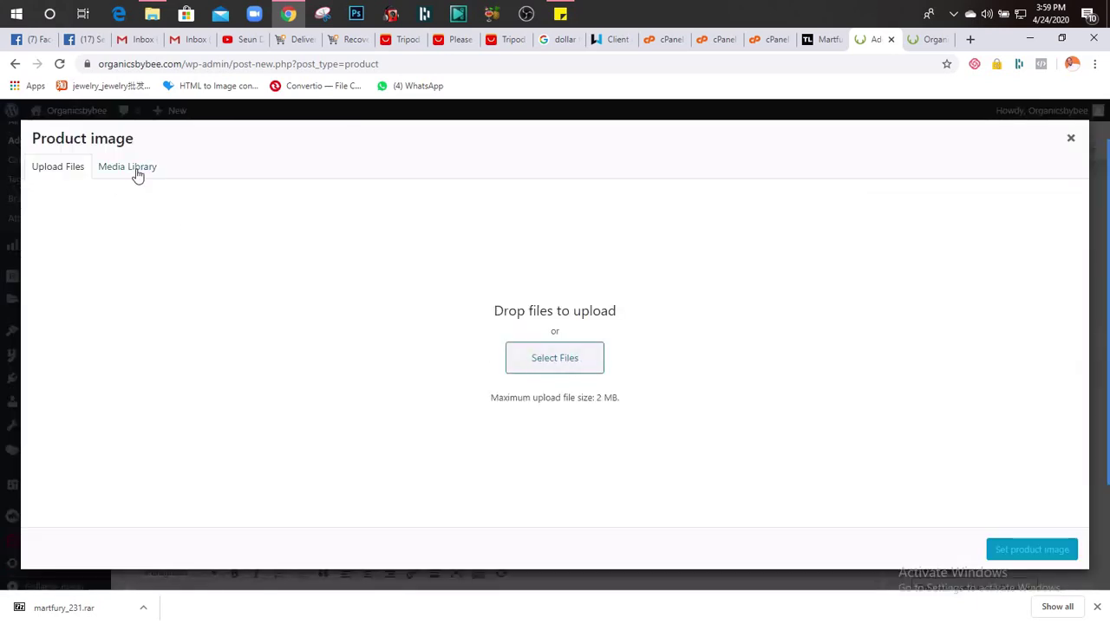
left_click(135, 171)
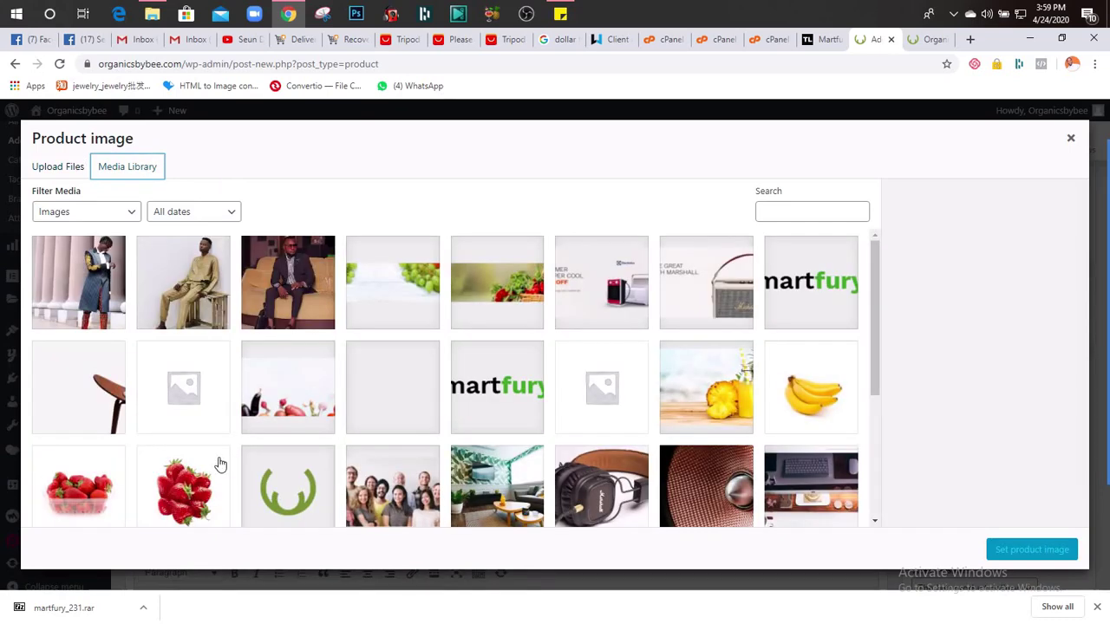
left_click(186, 483)
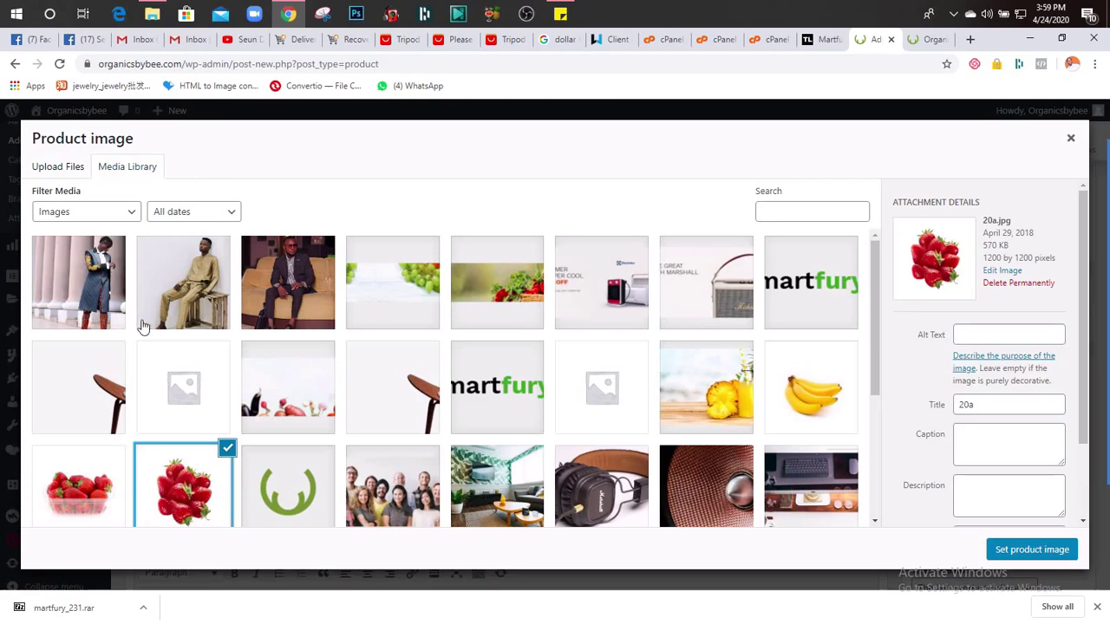
left_click(1031, 552)
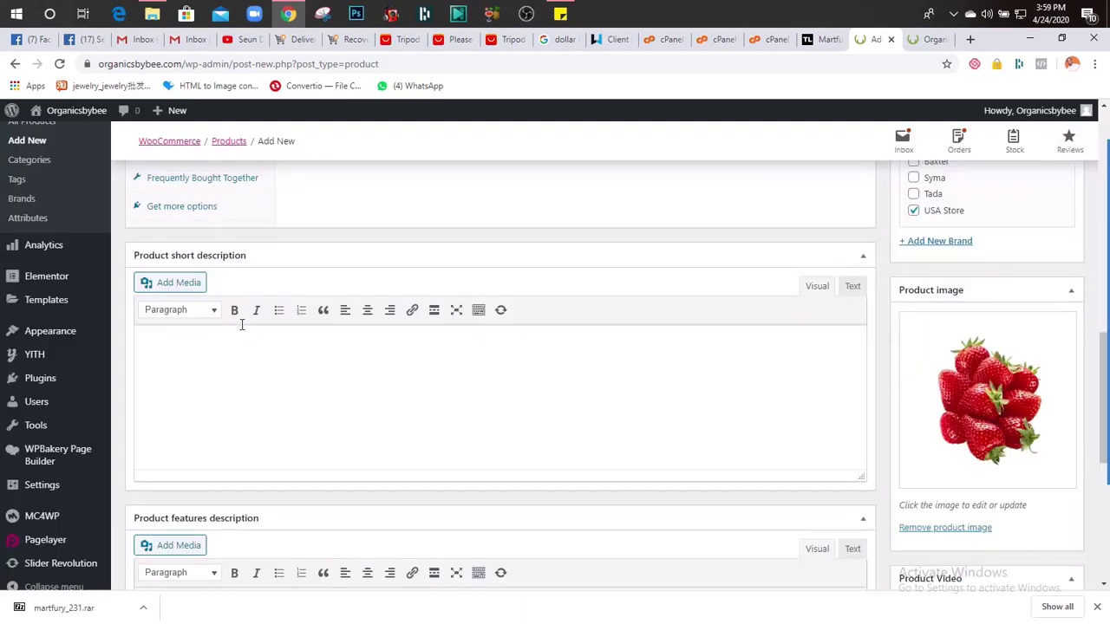
Write 'Ladies fruits' as the short description, correcting the misspelling 'friuts' to 'fruits'.
left_click(163, 334)
double_click(184, 340)
right_click(198, 351)
left_click(213, 347)
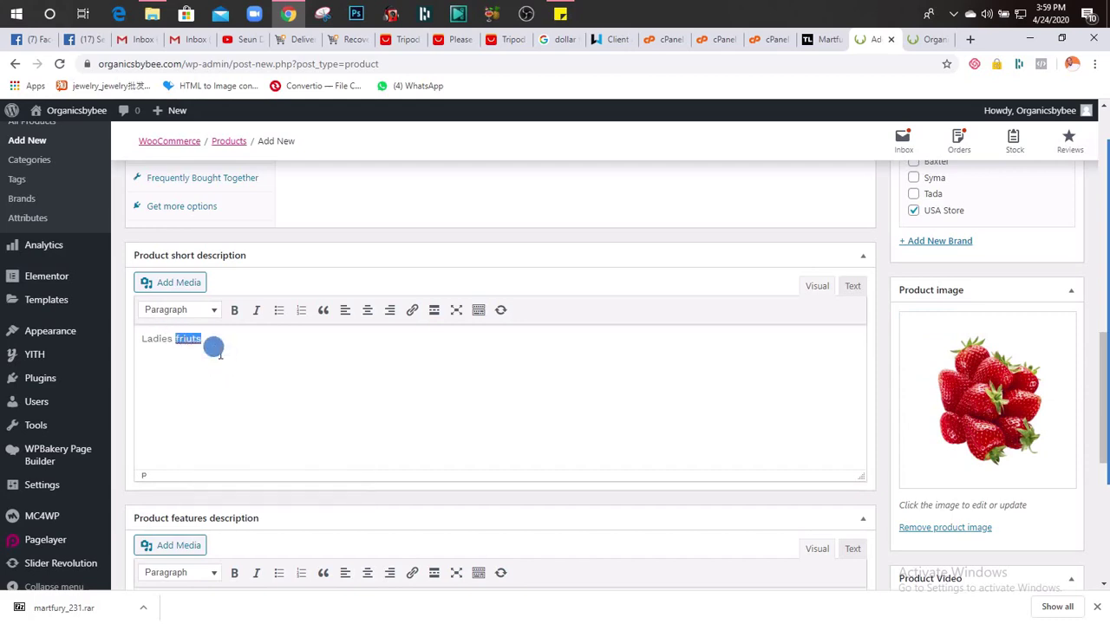
scroll(668, 415, "down", 3)
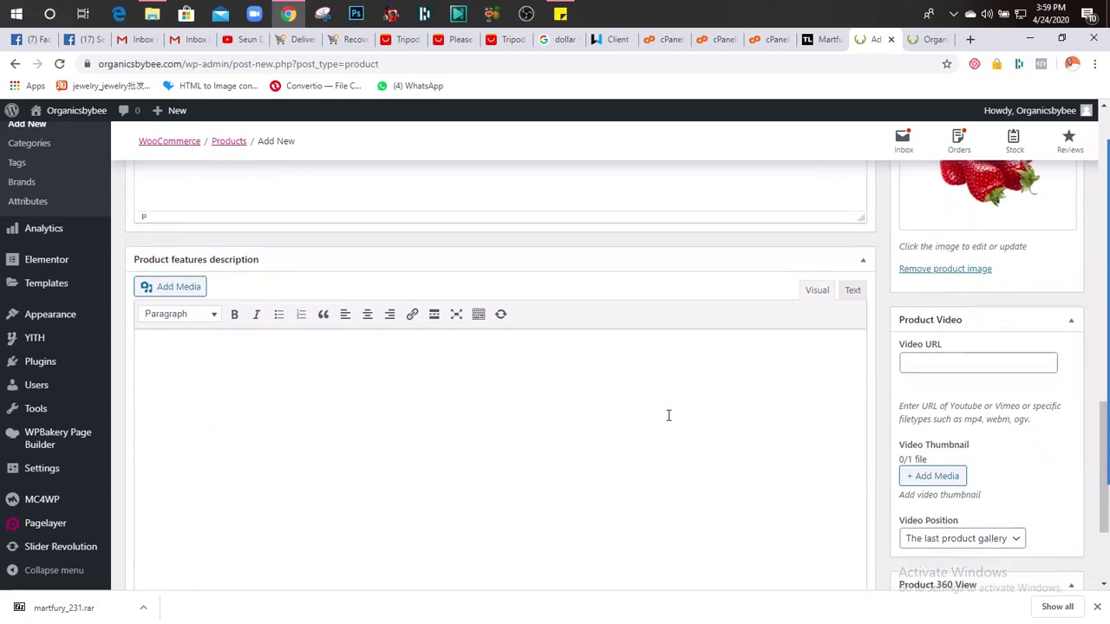
Enter the placeholder text 'uuuebebvc' in the Product features description.
left_click(331, 390)
mouse_move(1088, 230)
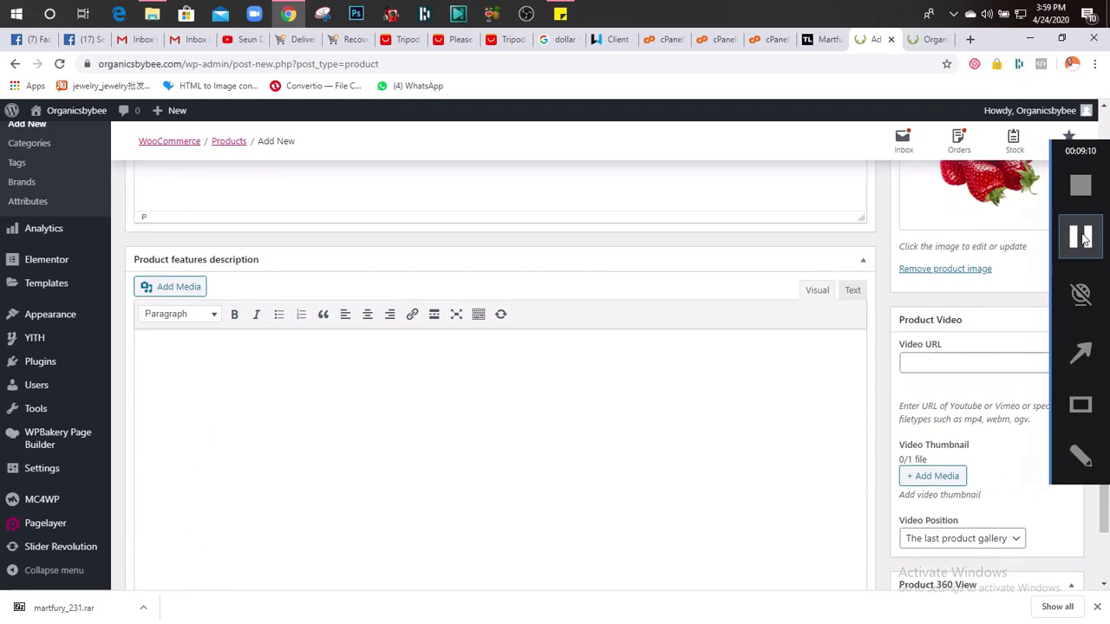
left_click(1081, 236)
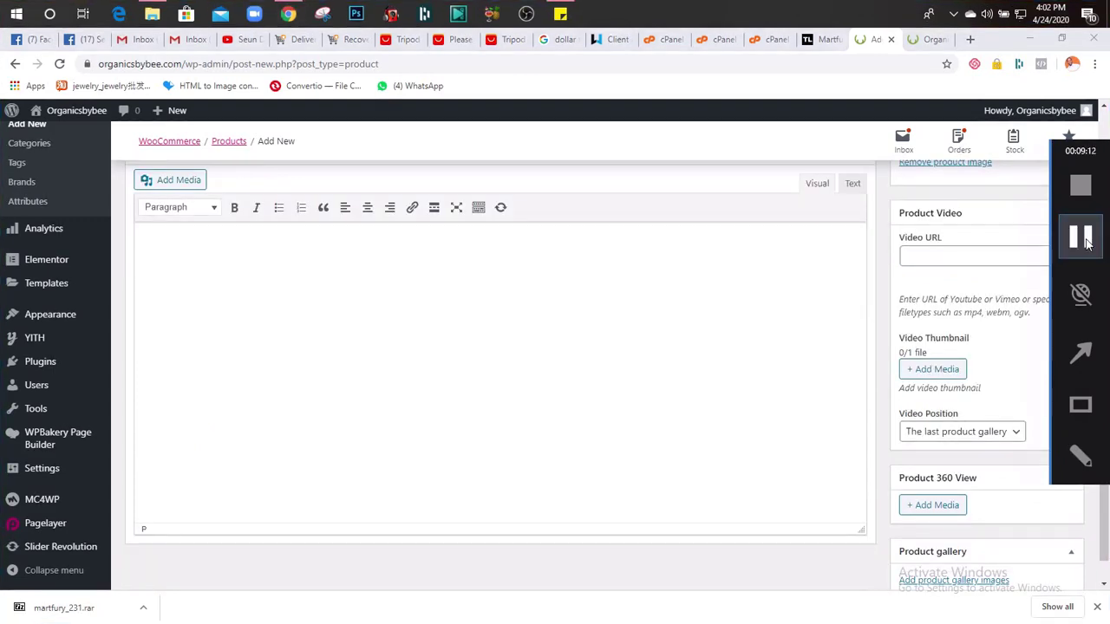
left_click(190, 260)
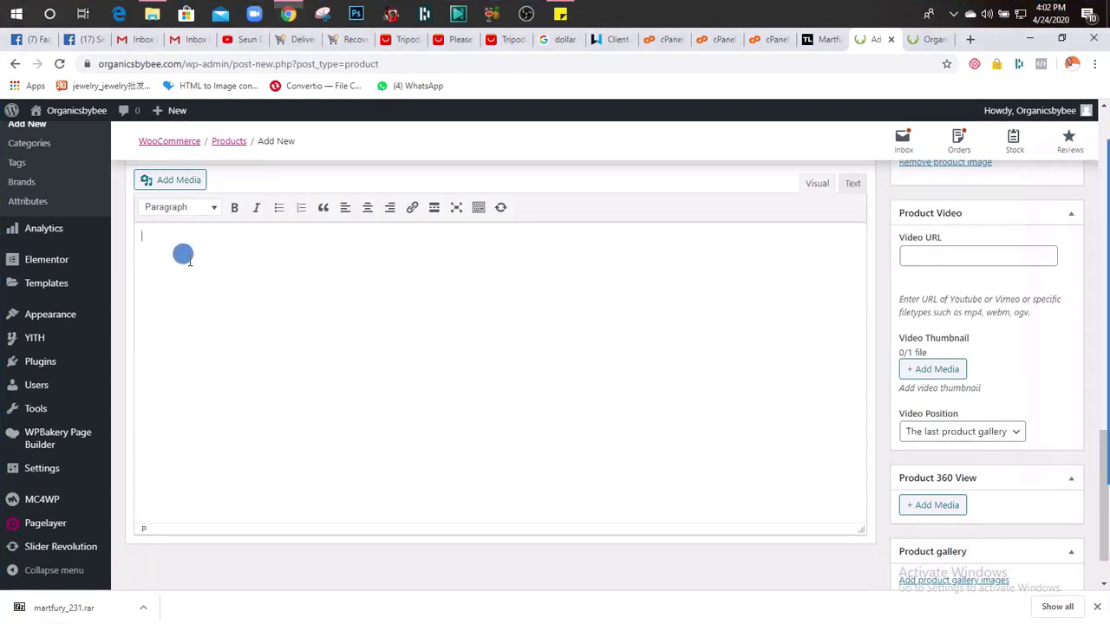
scroll(190, 260, "up", 3)
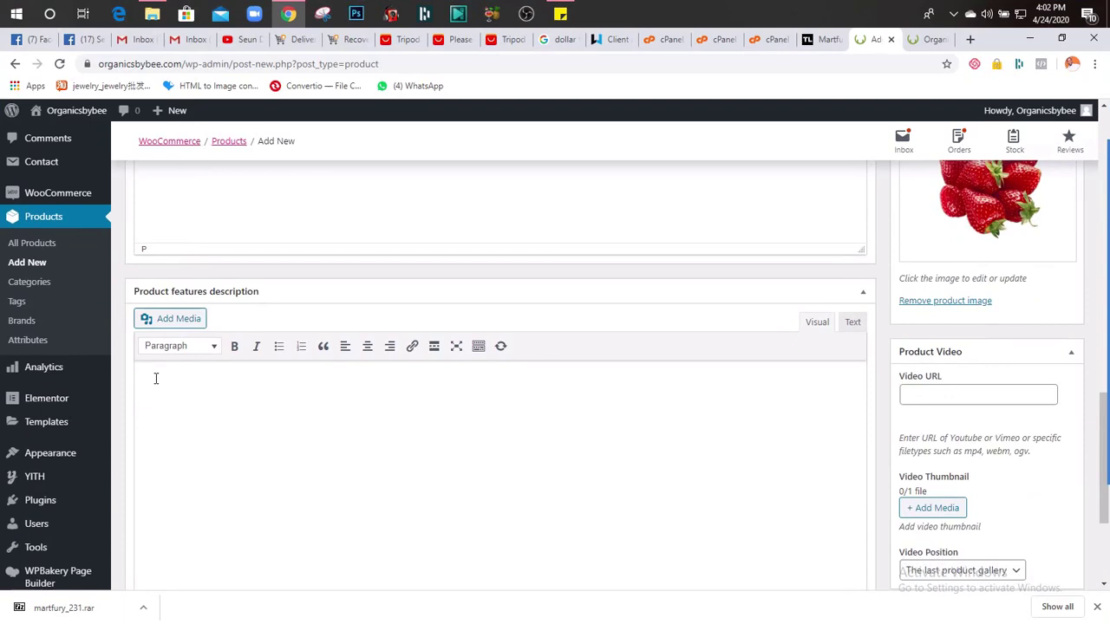
type("uuuebebvc")
scroll(1025, 400, "down", 2)
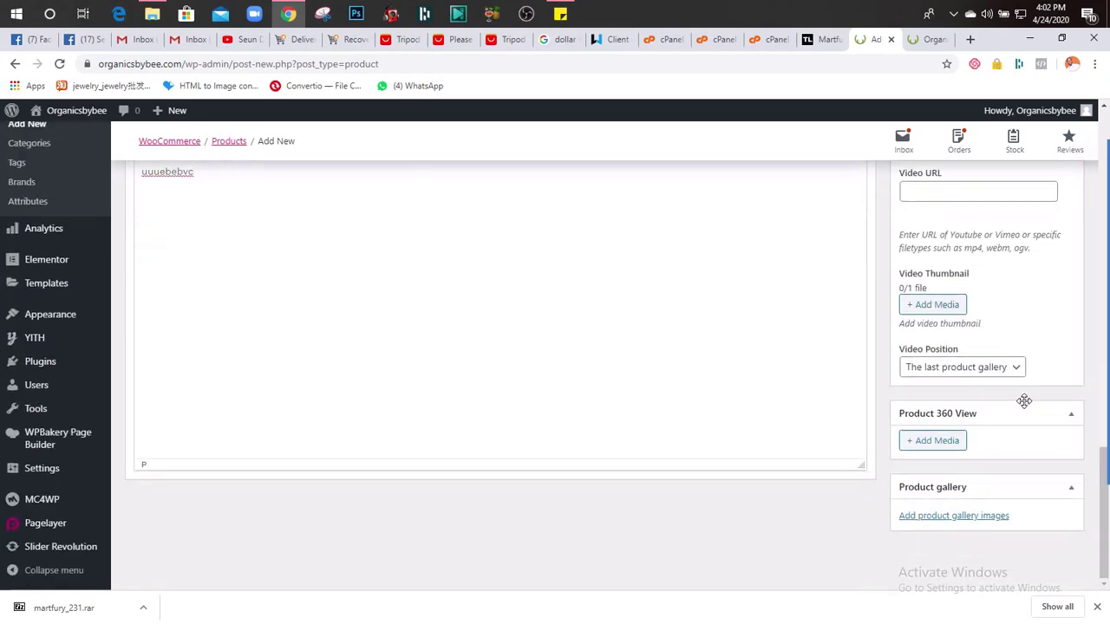
scroll(1024, 401, "up", 12)
scroll(1023, 404, "down", 1)
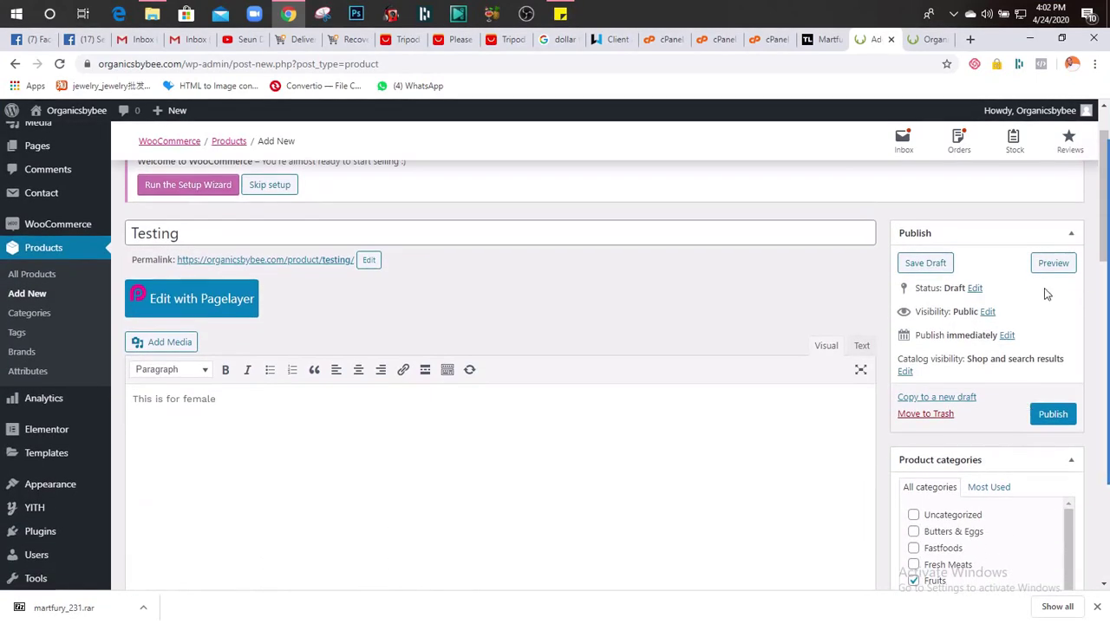
Preview the Testing product page, priced £5,000.00 down from £10,000.00, and scroll through it.
left_click(1053, 263)
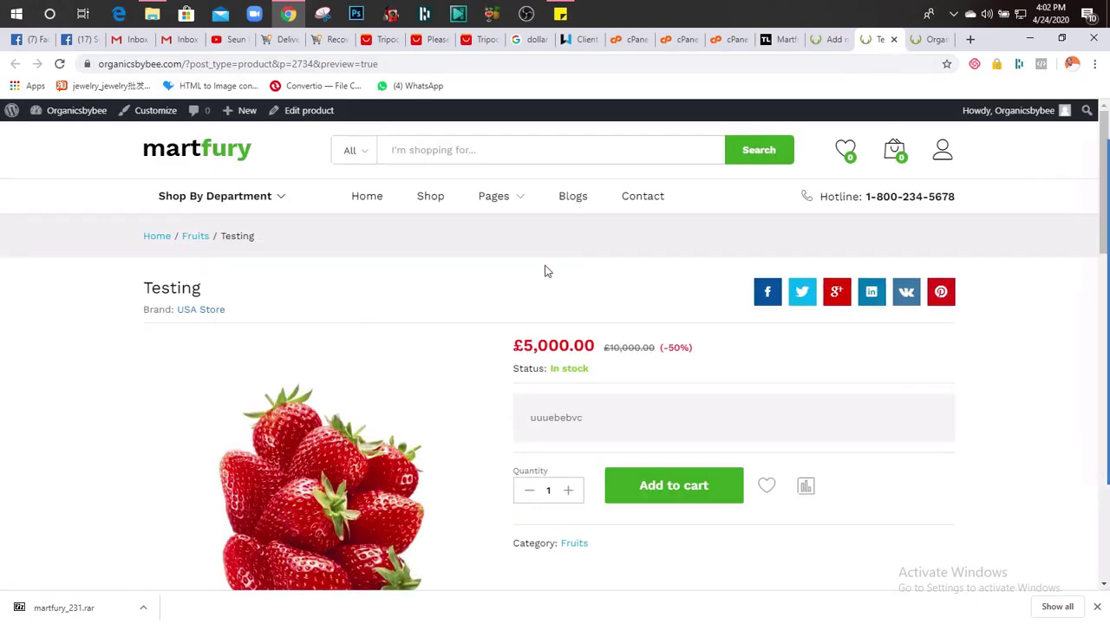
scroll(529, 349, "down", 2)
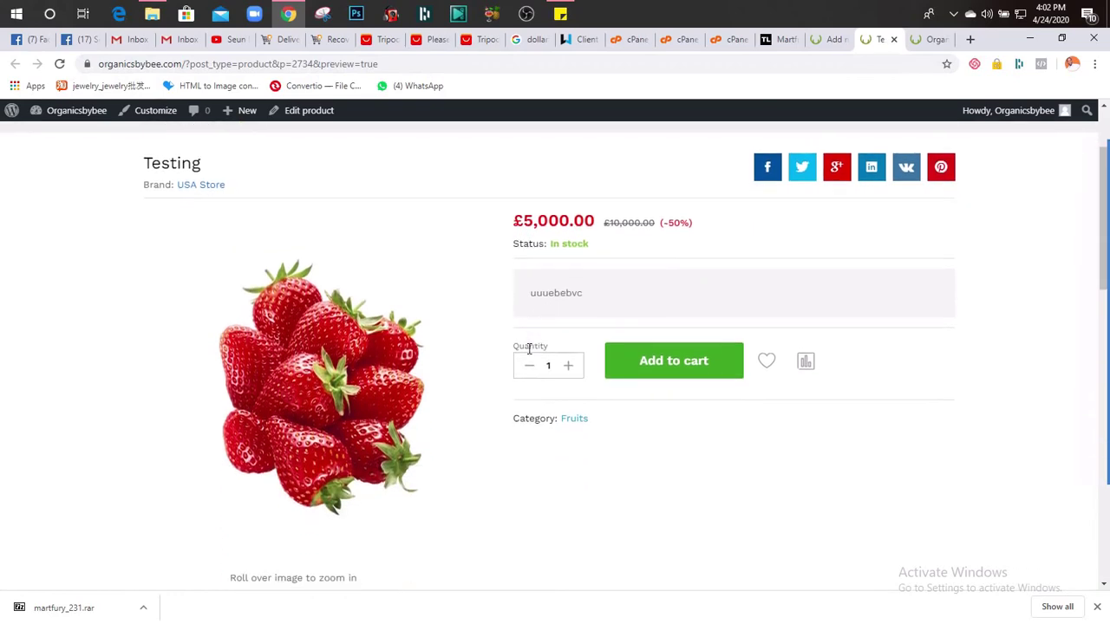
scroll(529, 353, "up", 1)
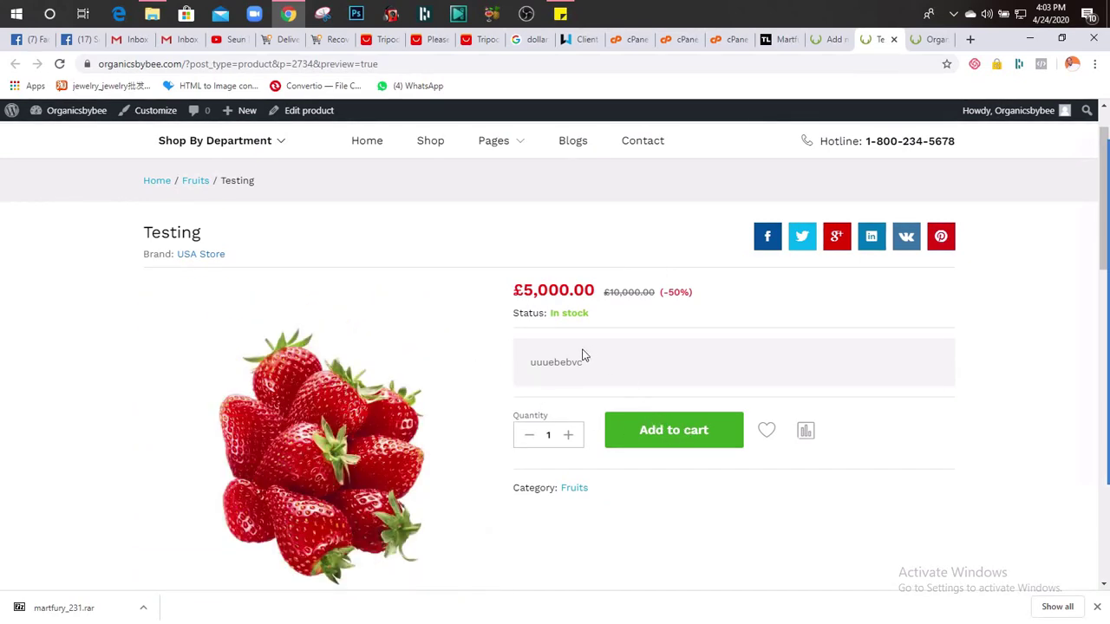
scroll(595, 366, "down", 5)
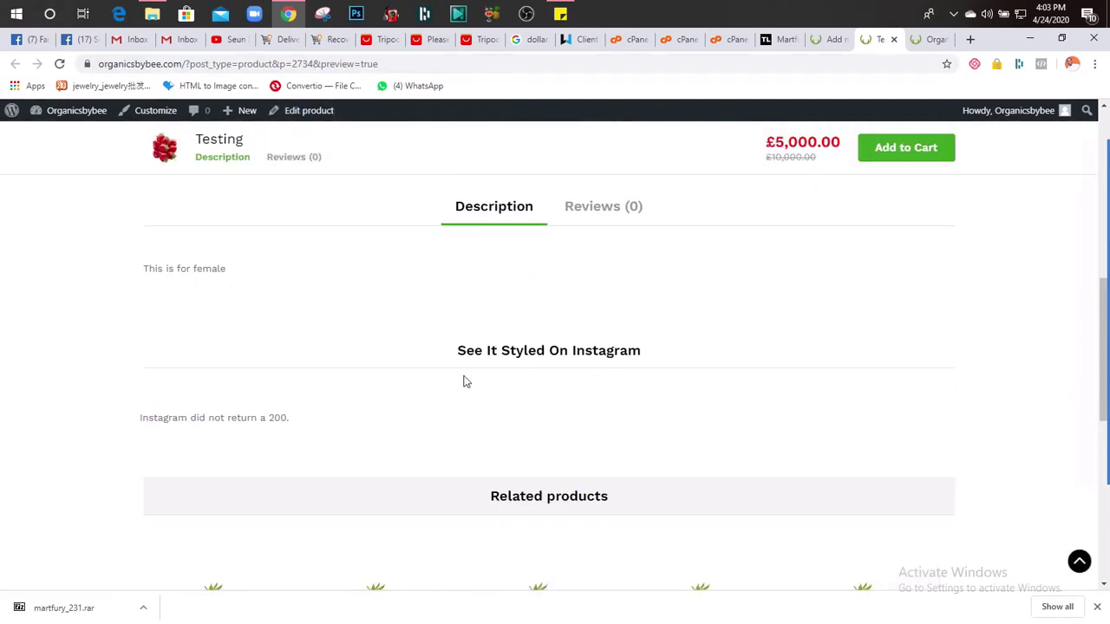
scroll(378, 447, "down", 3)
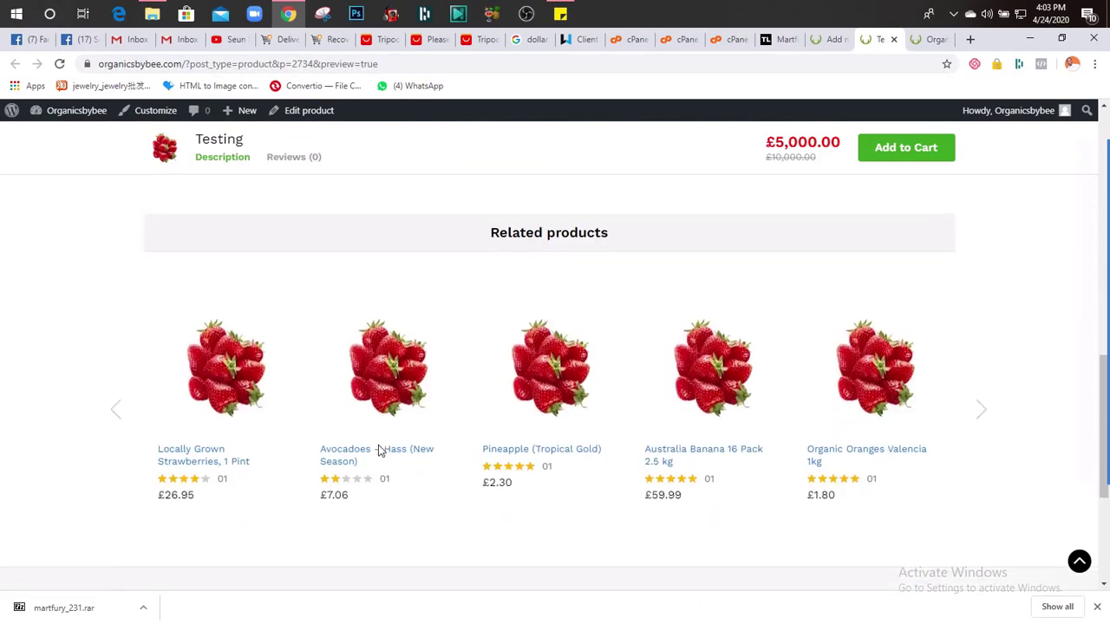
scroll(787, 271, "up", 10)
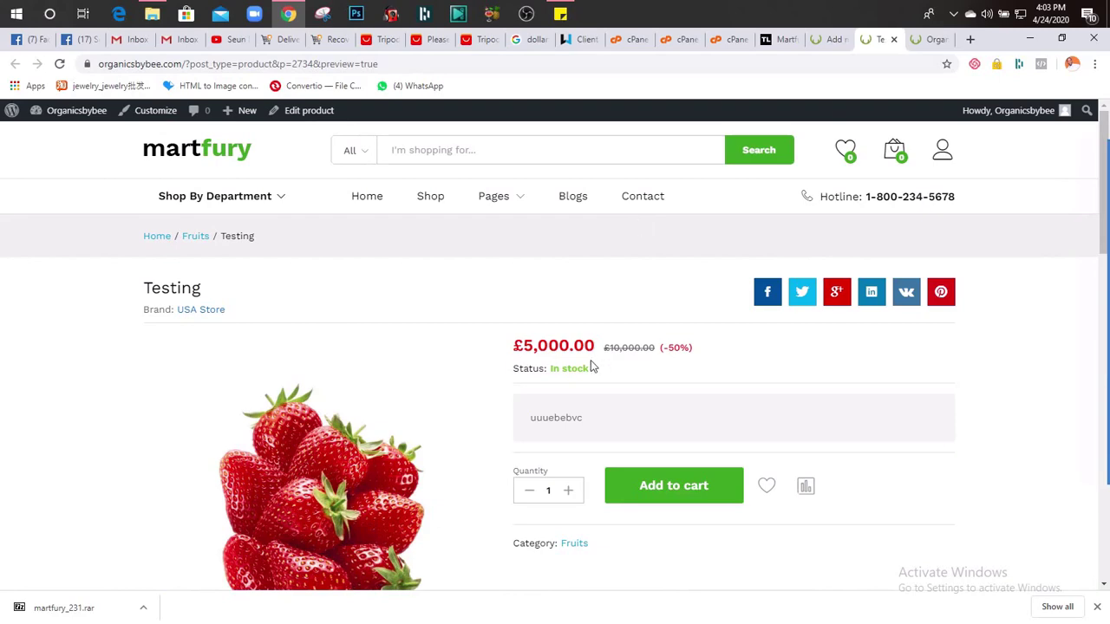
Move the Testing draft to the trash, confirm leaving the editor, and go to All Products.
left_click(826, 39)
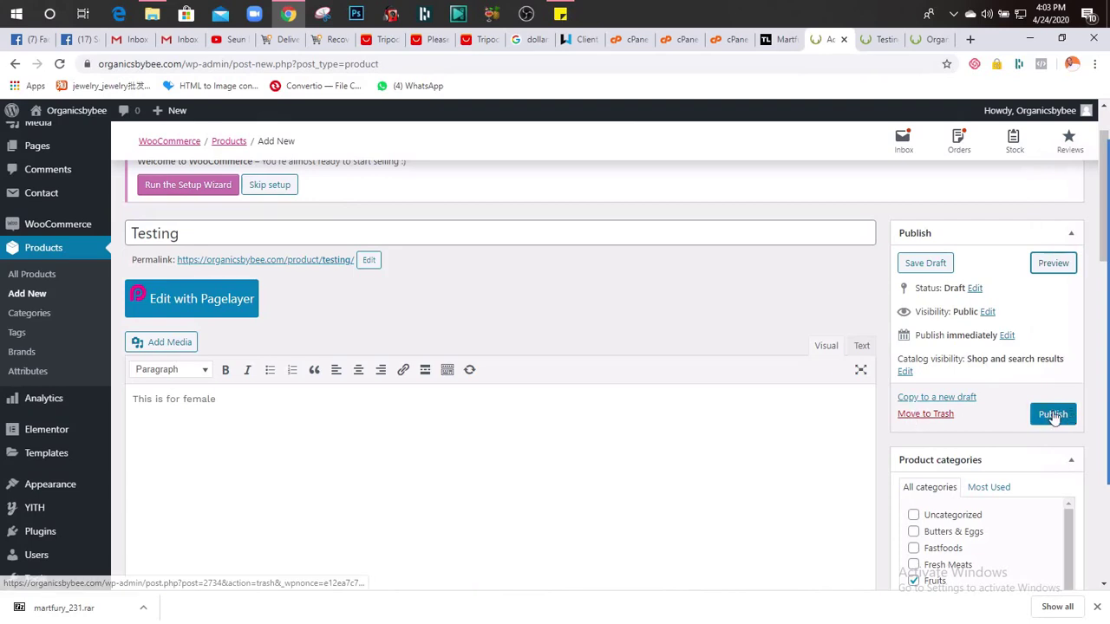
left_click(912, 415)
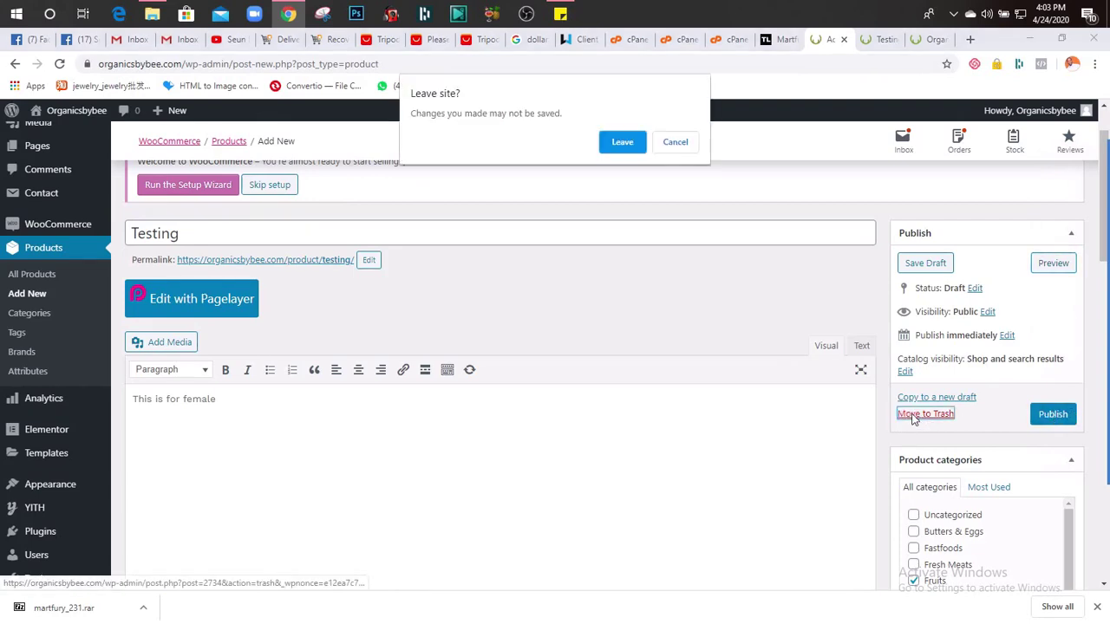
left_click(621, 142)
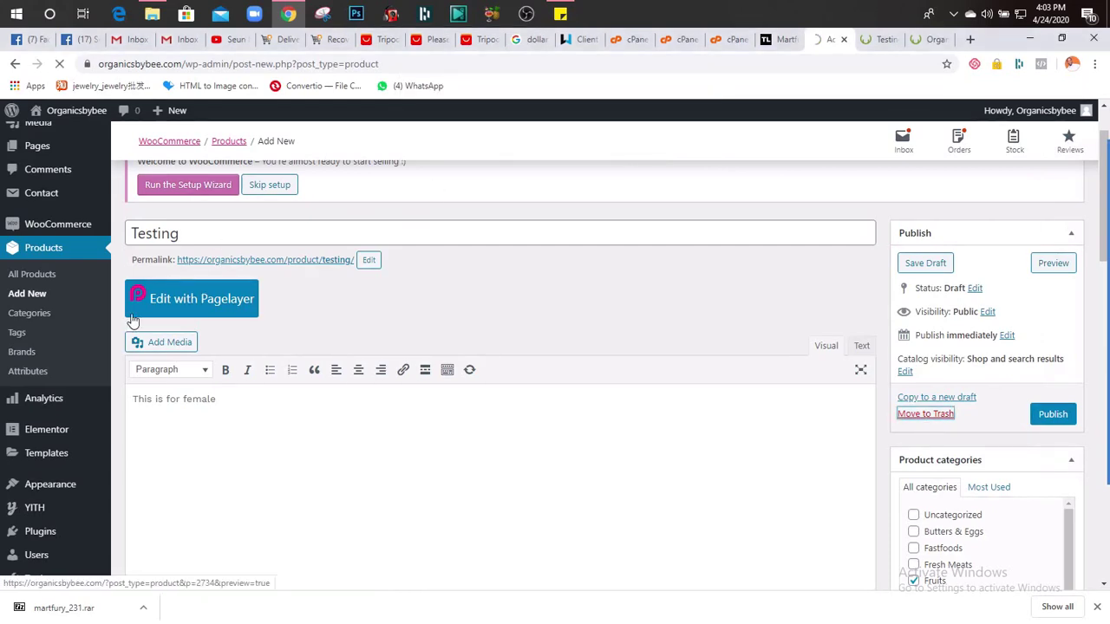
left_click(78, 191)
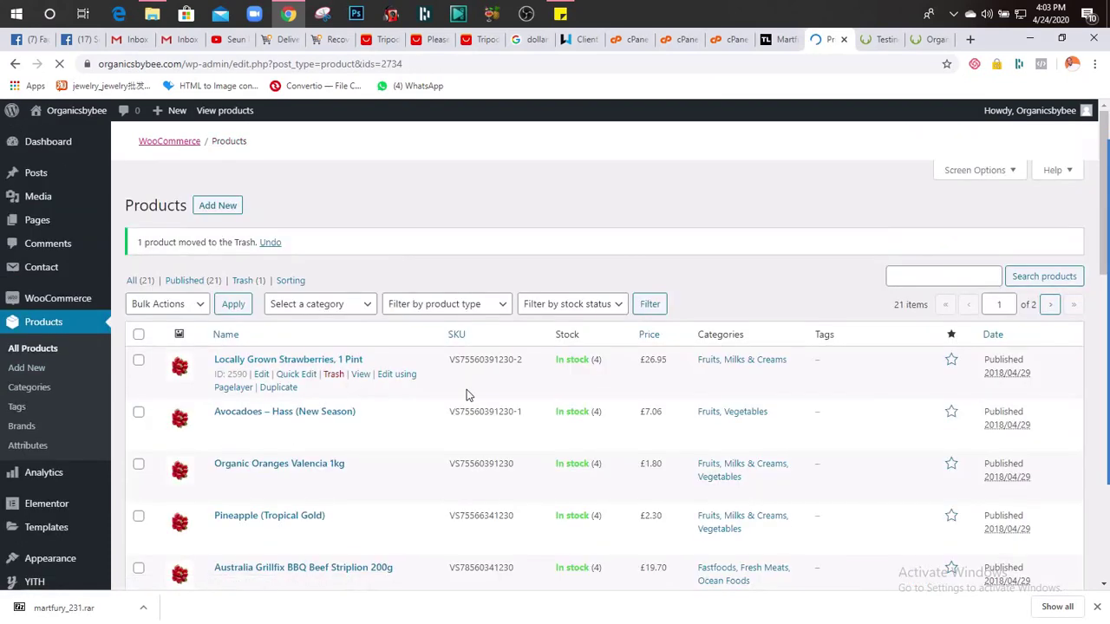
Open the Terung Bulat product from the products list for editing.
scroll(467, 390, "down", 5)
scroll(467, 394, "down", 5)
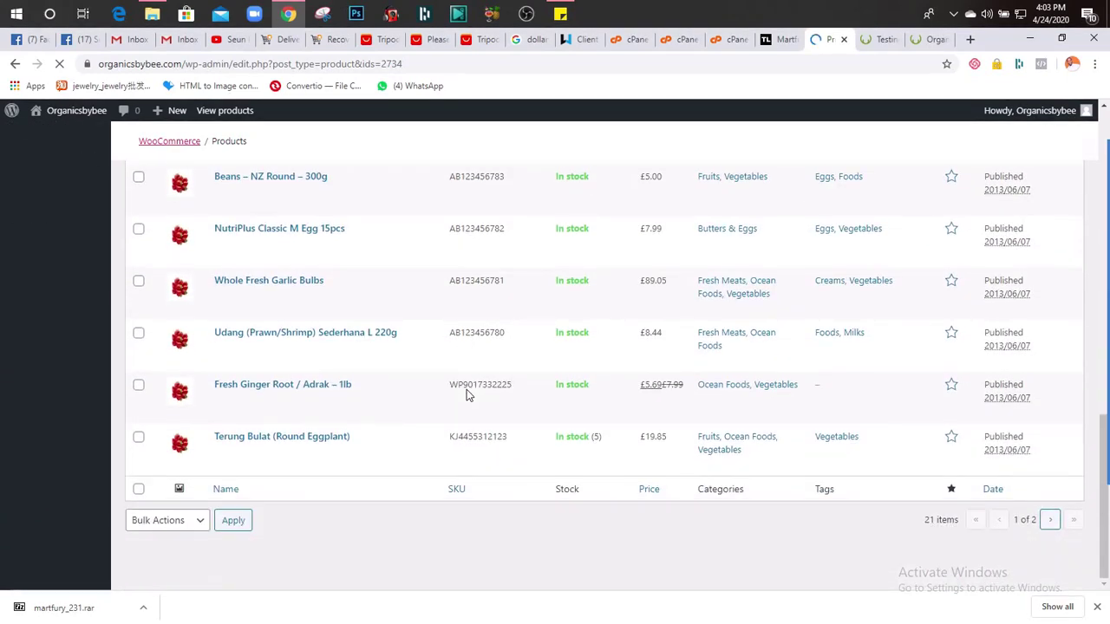
mouse_move(253, 438)
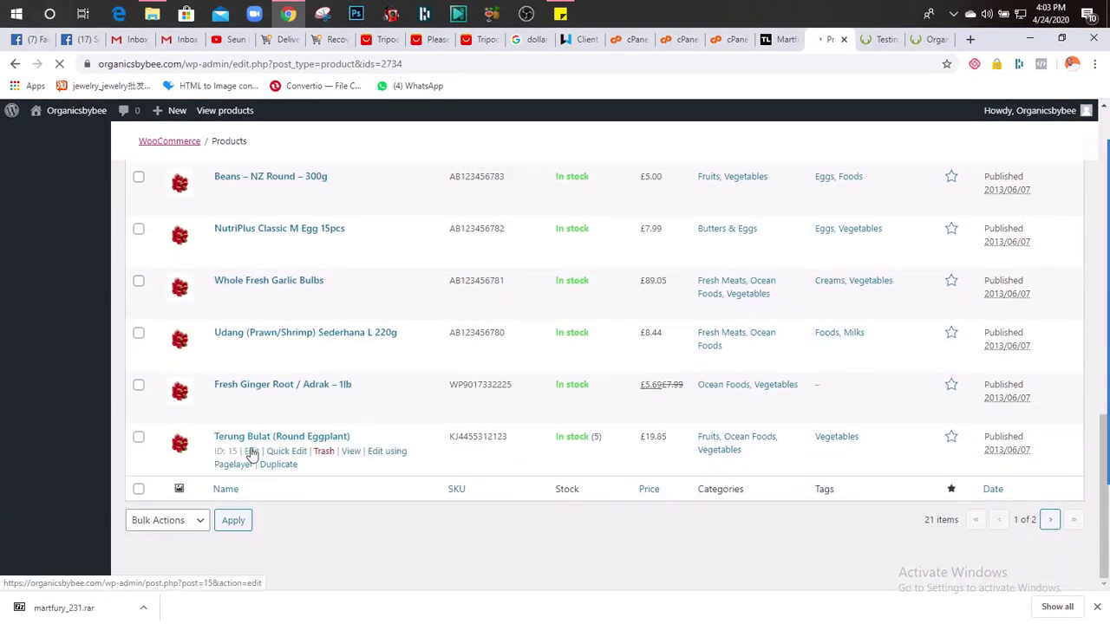
left_click(250, 451)
scroll(252, 143, "up", 4)
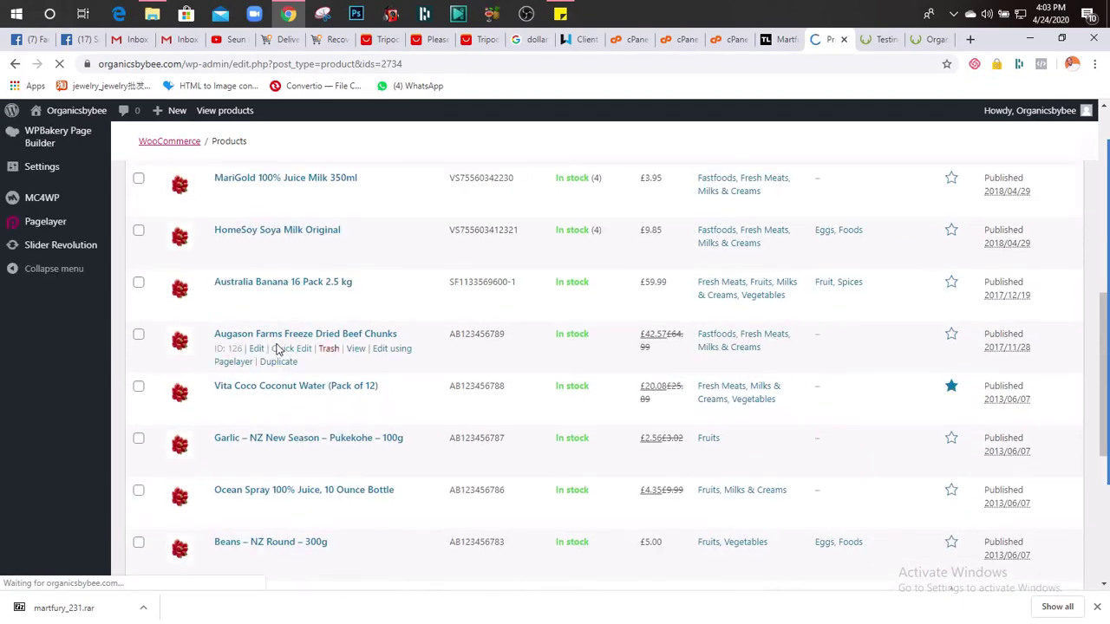
scroll(277, 349, "down", 1)
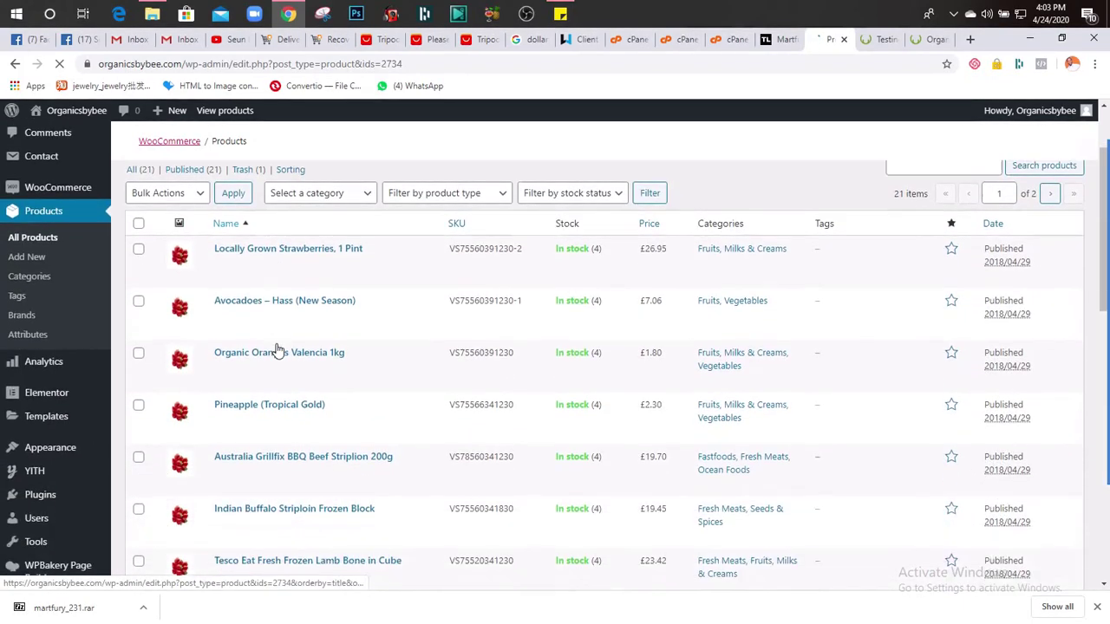
scroll(278, 350, "up", 1)
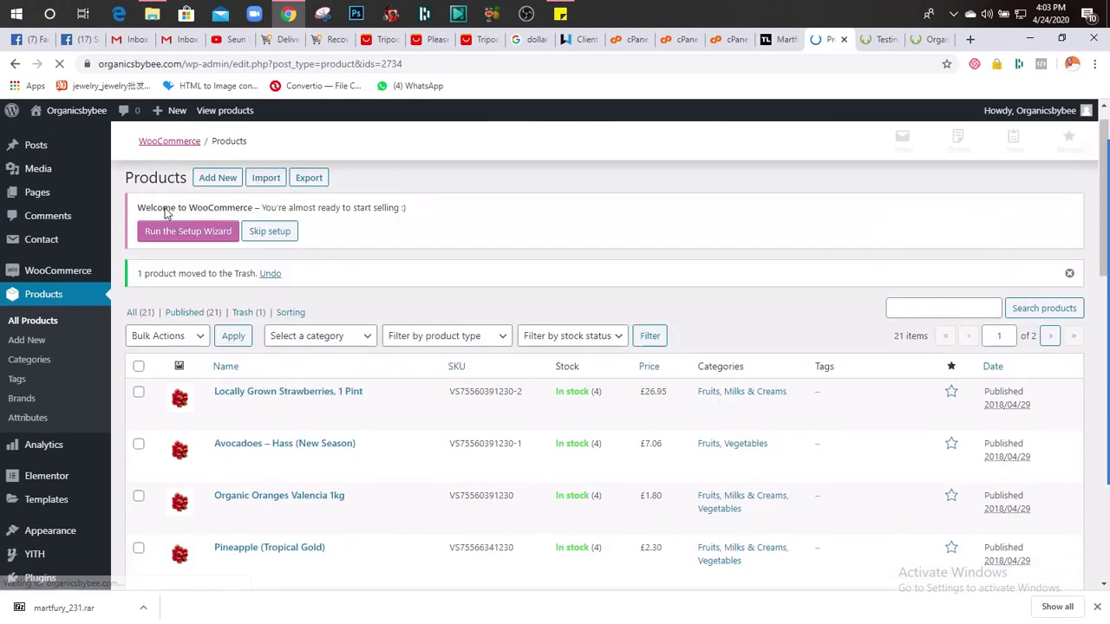
Browse the All Pages list of 27 site pages, including About Us and Home — Front Page.
mouse_move(29, 205)
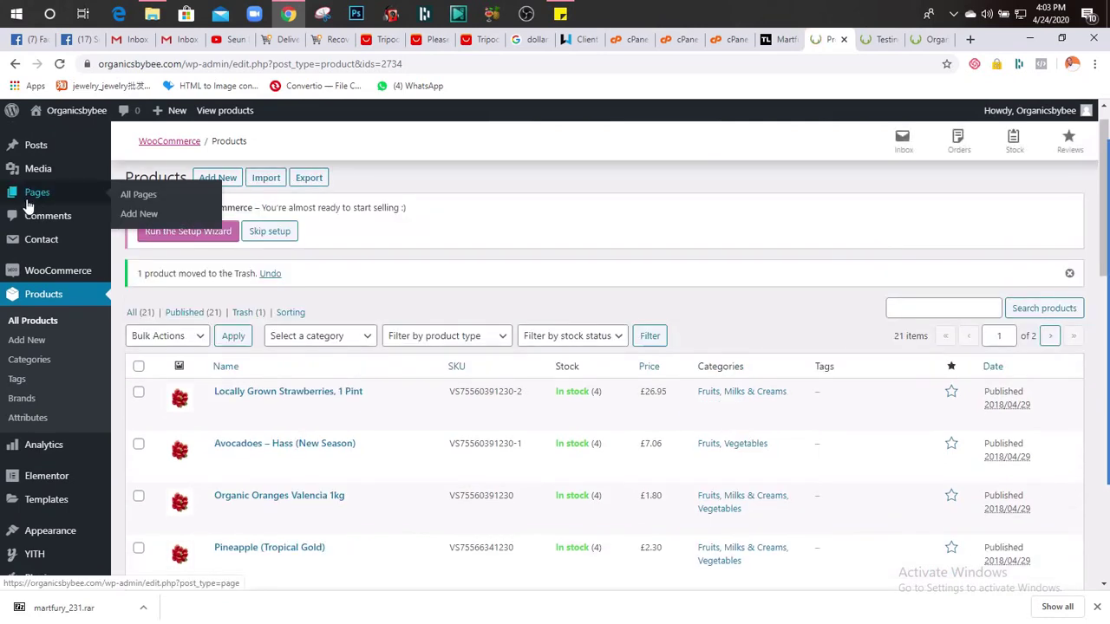
left_click(127, 194)
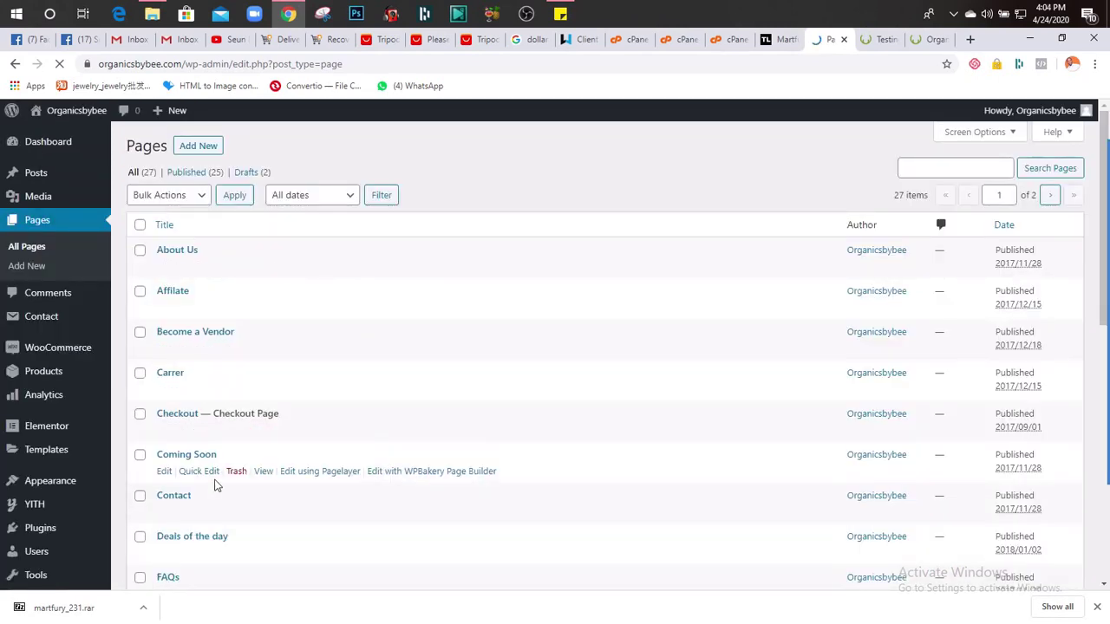
scroll(490, 277, "down", 3)
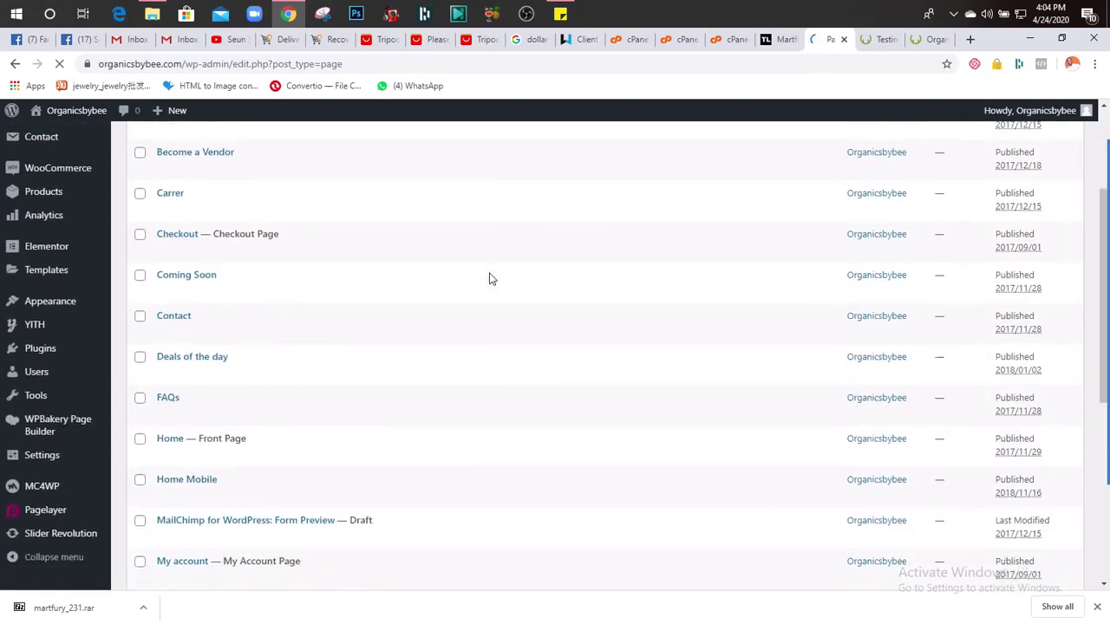
scroll(488, 279, "down", 1)
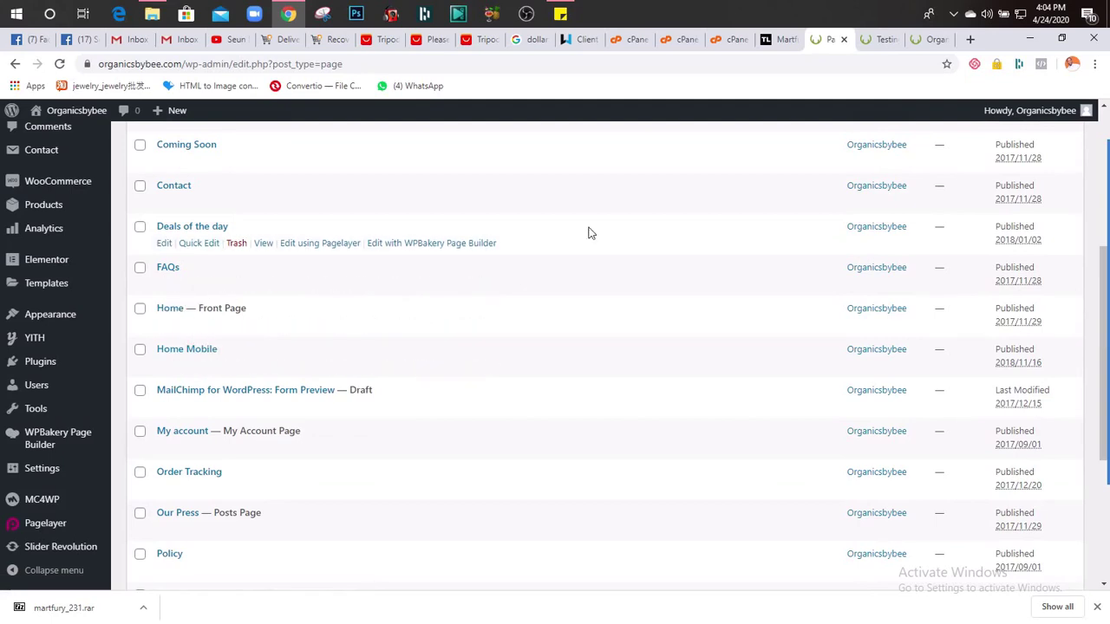
Close the Testing preview tab, scroll the live Martfury homepage, and return to the Pages list.
left_click(887, 41)
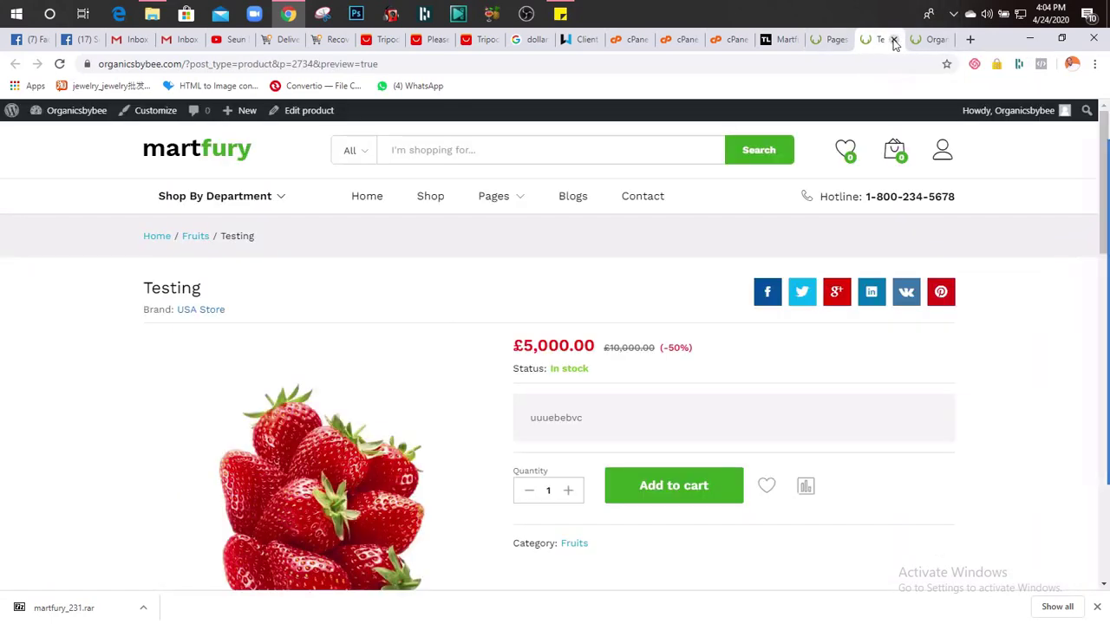
left_click(893, 40)
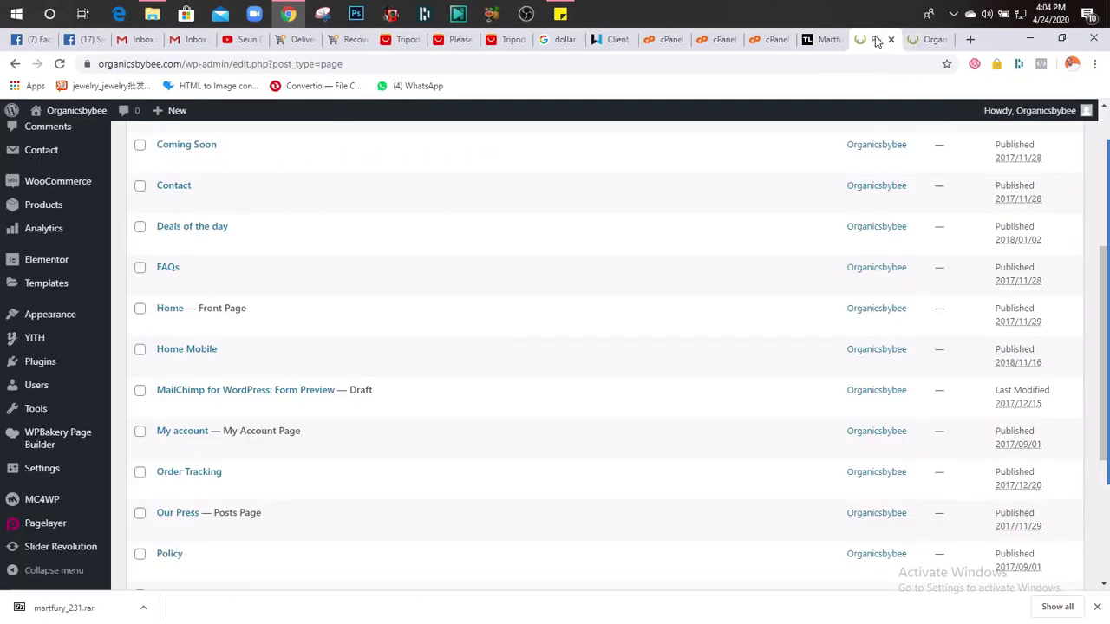
left_click(913, 41)
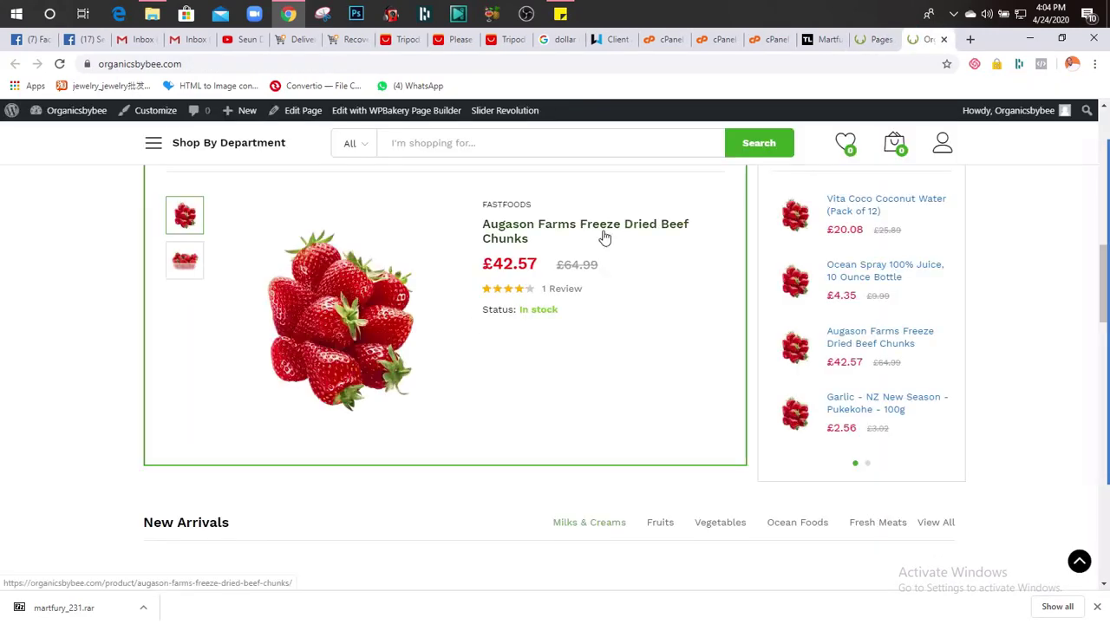
scroll(513, 446, "up", 5)
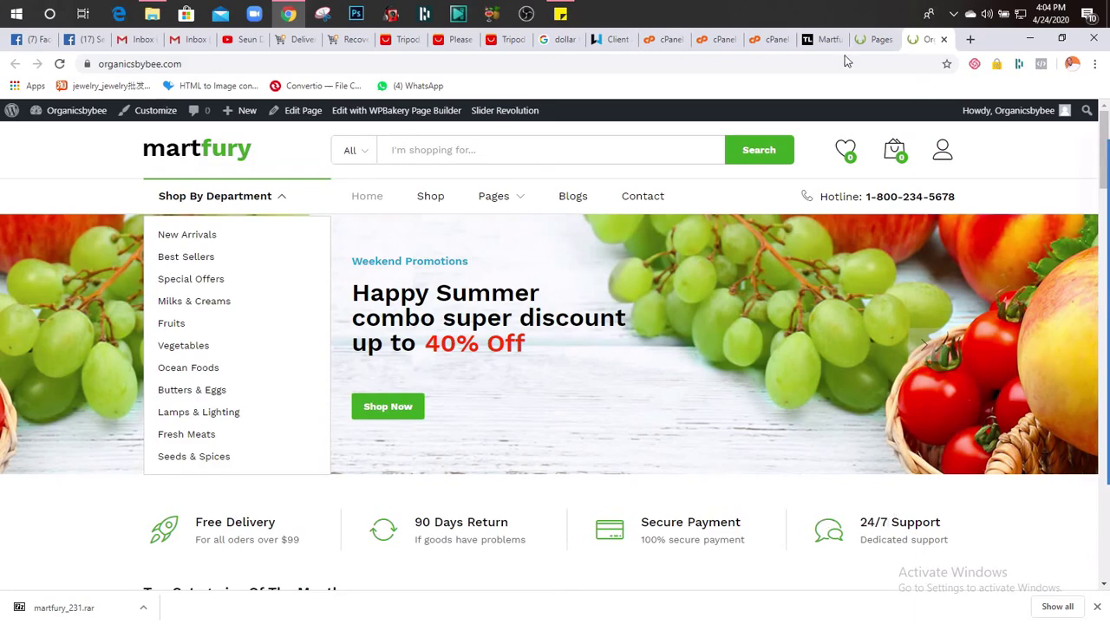
left_click(874, 39)
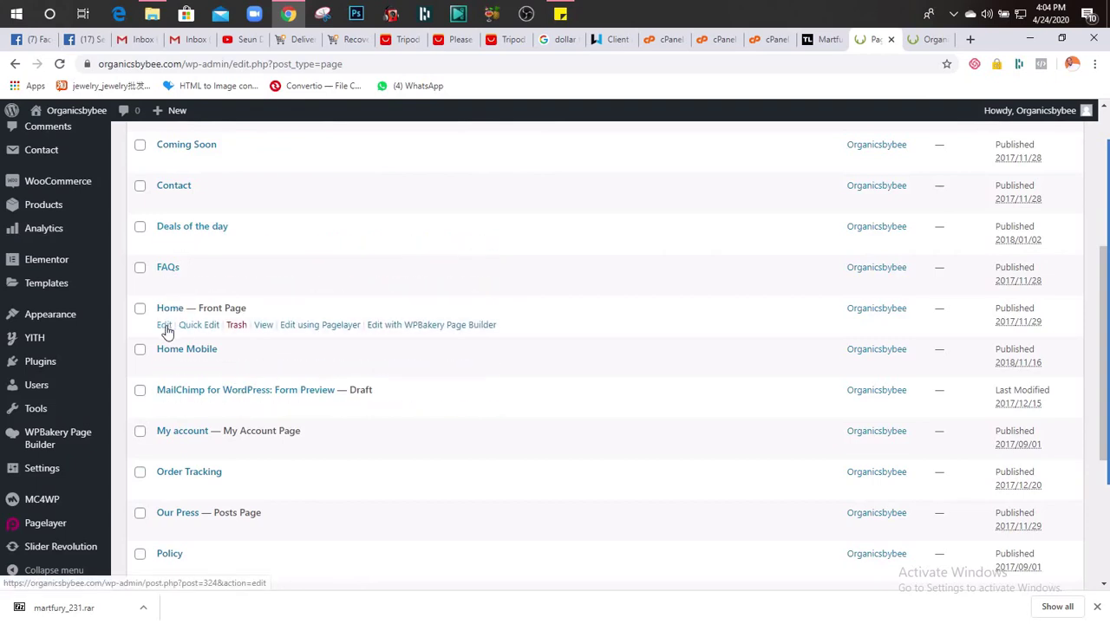
Open the Home — Front Page editor in a new browser tab and switch to it.
right_click(165, 331)
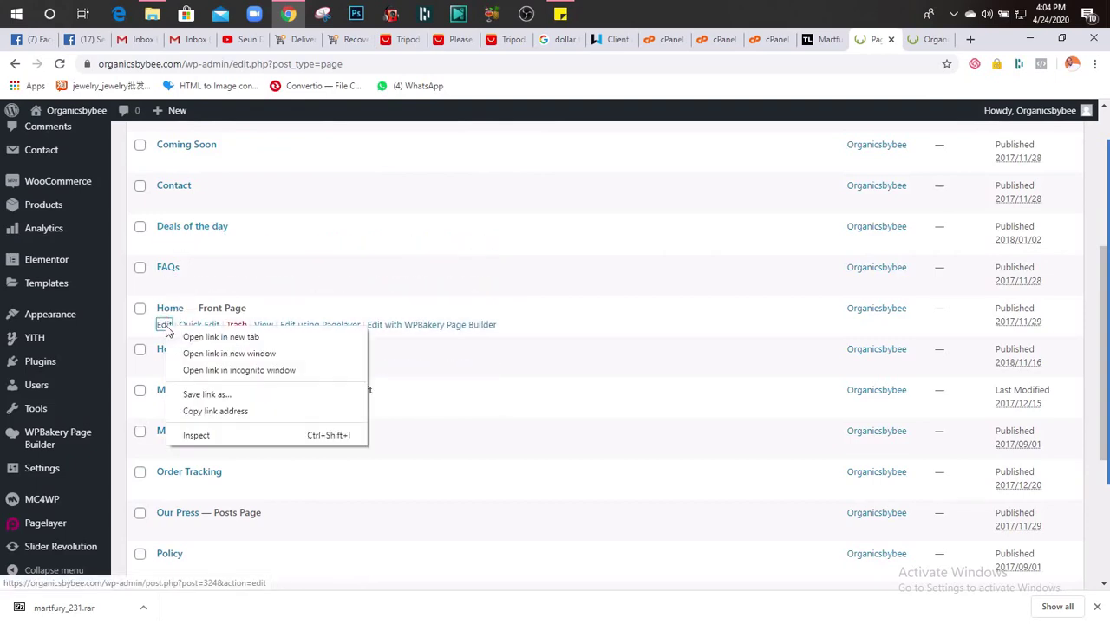
left_click(208, 336)
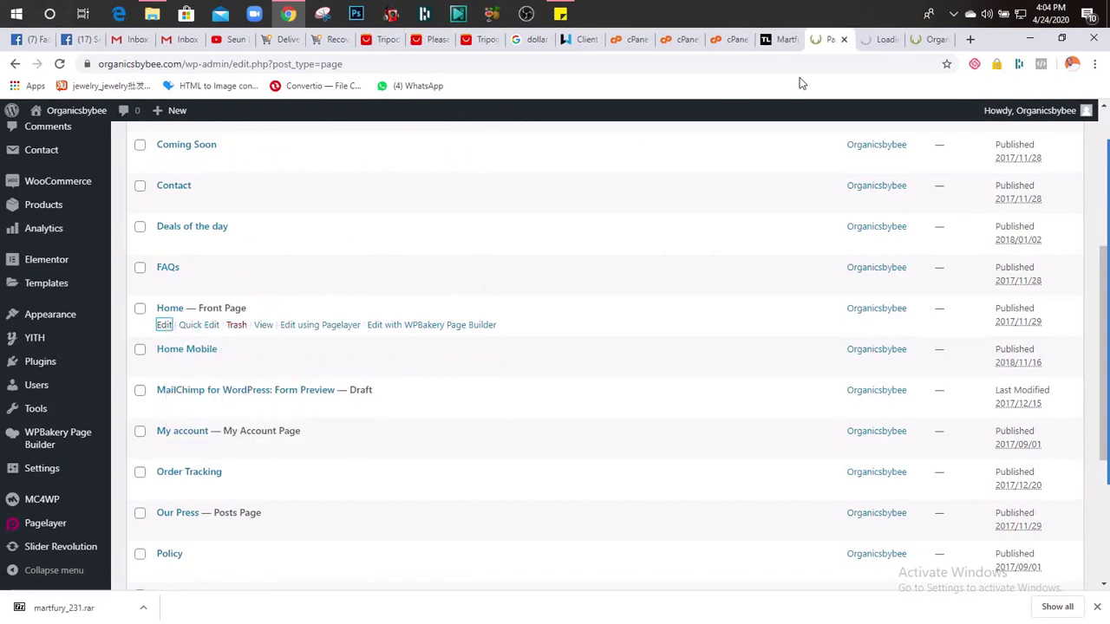
left_click(860, 39)
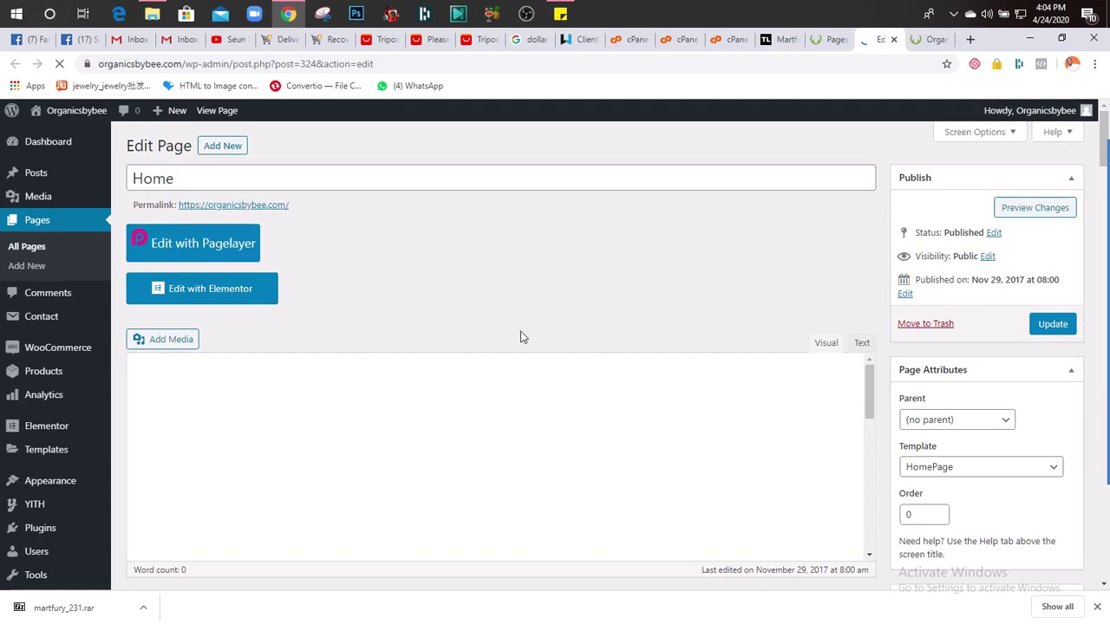
Load the Home page's WPBakery backend layout, scroll its elements, then view the live homepage.
mouse_move(1094, 208)
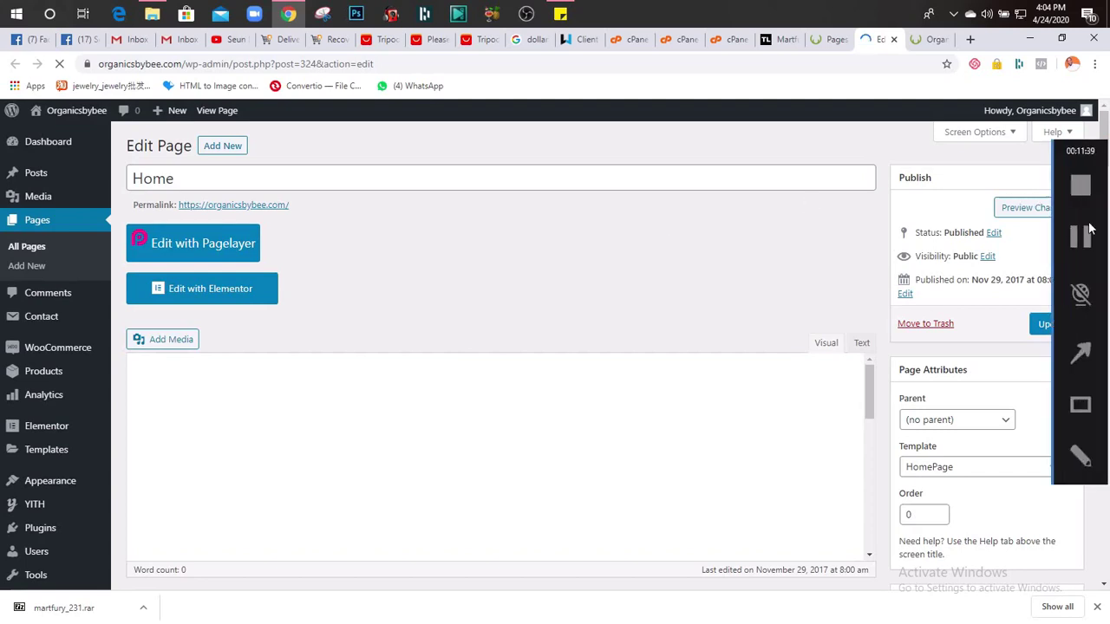
left_click(1086, 246)
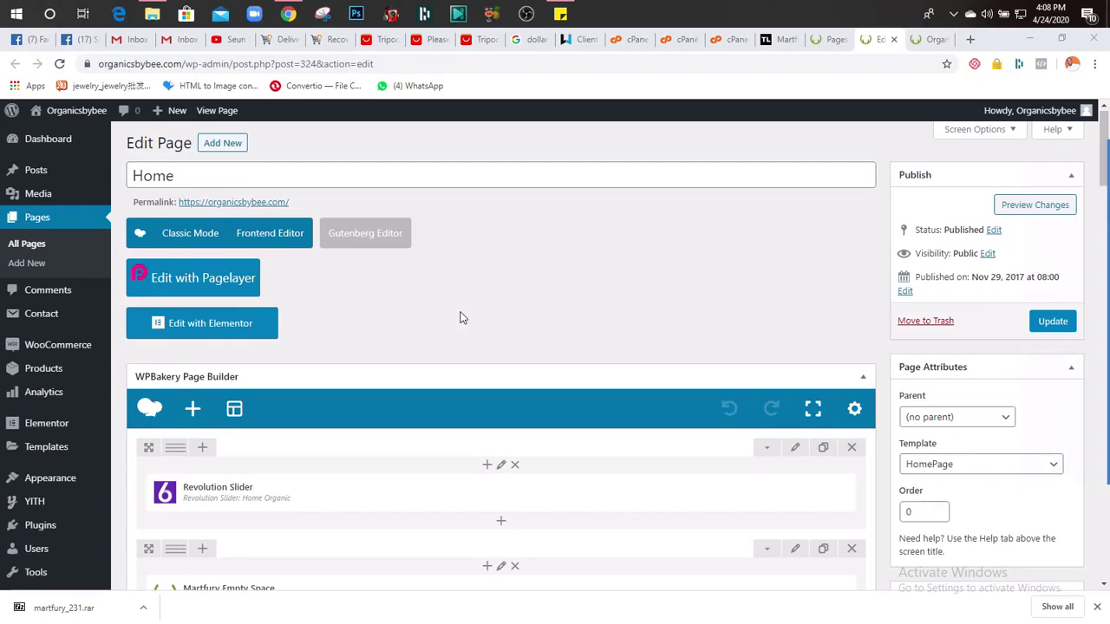
scroll(460, 317, "down", 4)
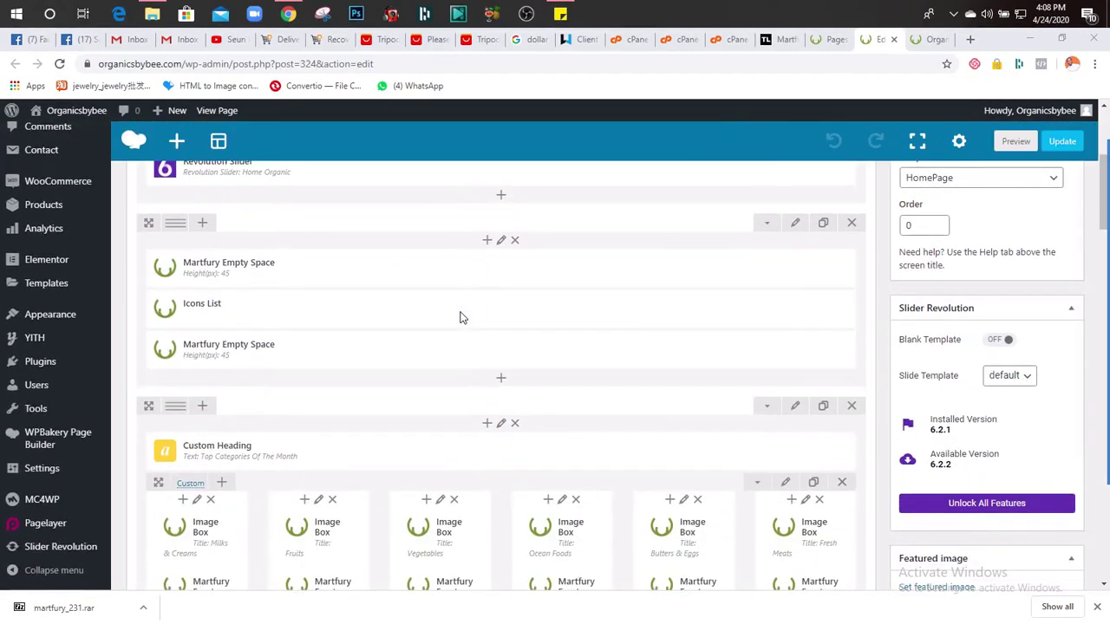
scroll(460, 317, "up", 2)
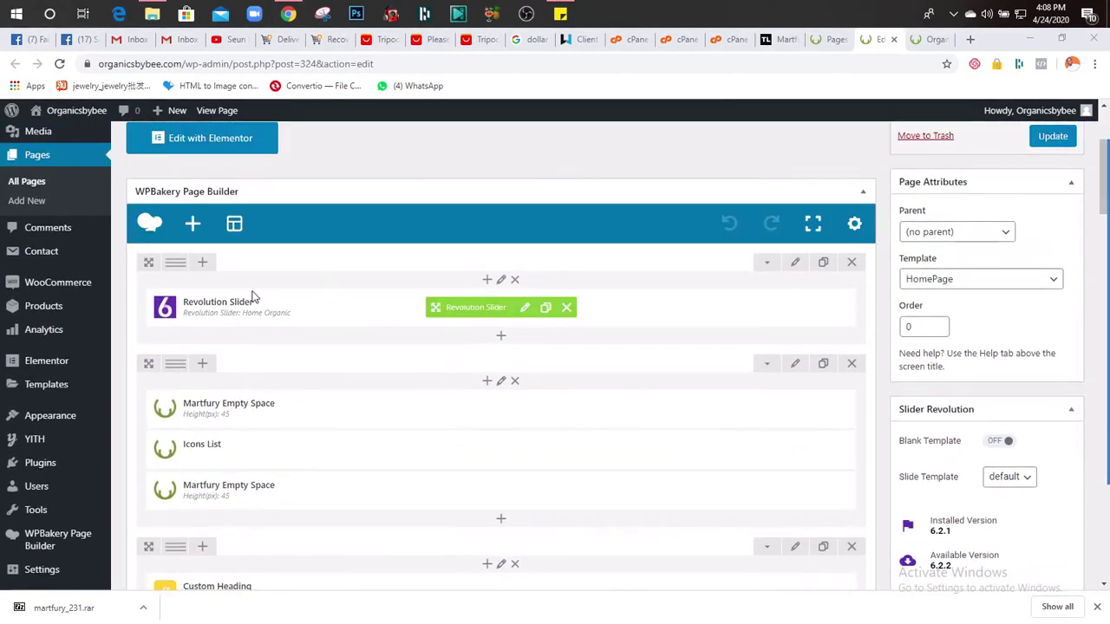
left_click(919, 39)
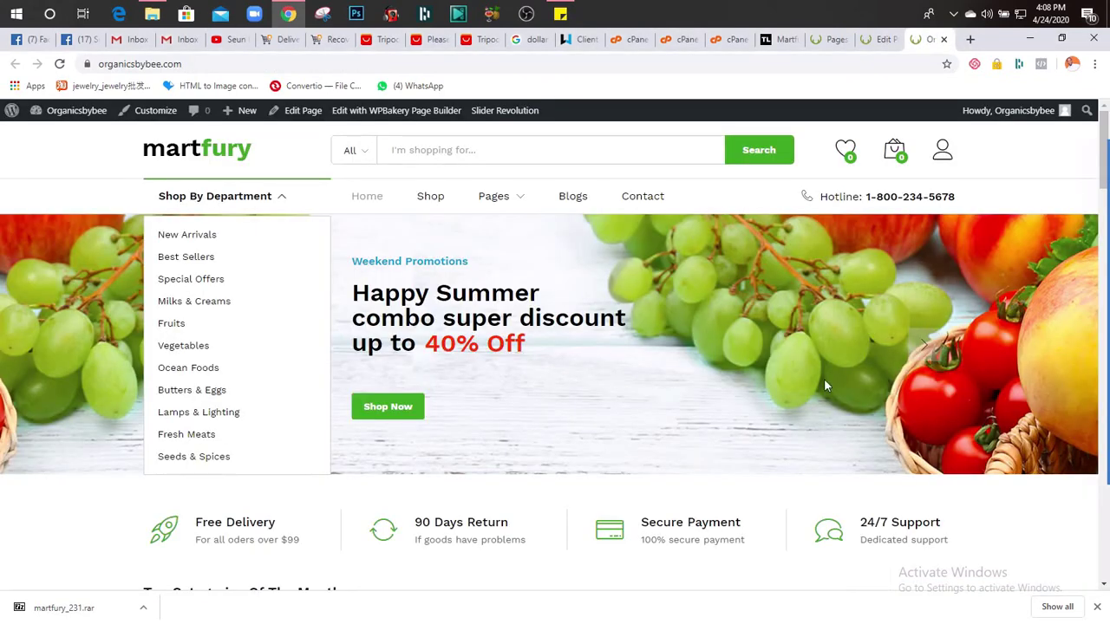
left_click(874, 39)
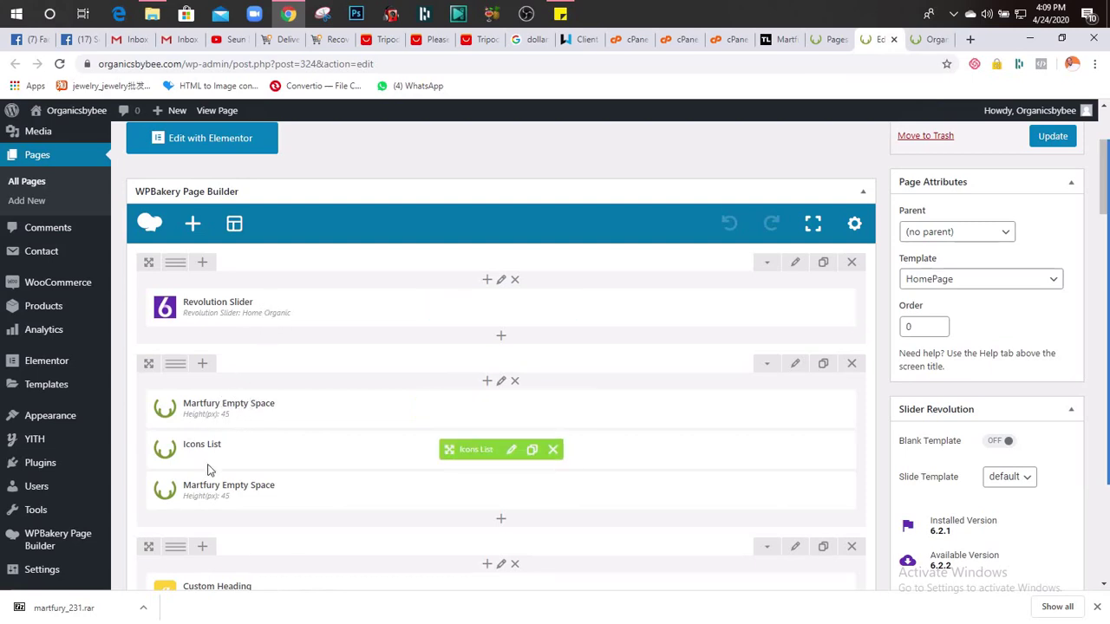
left_click(925, 39)
scroll(802, 306, "down", 2)
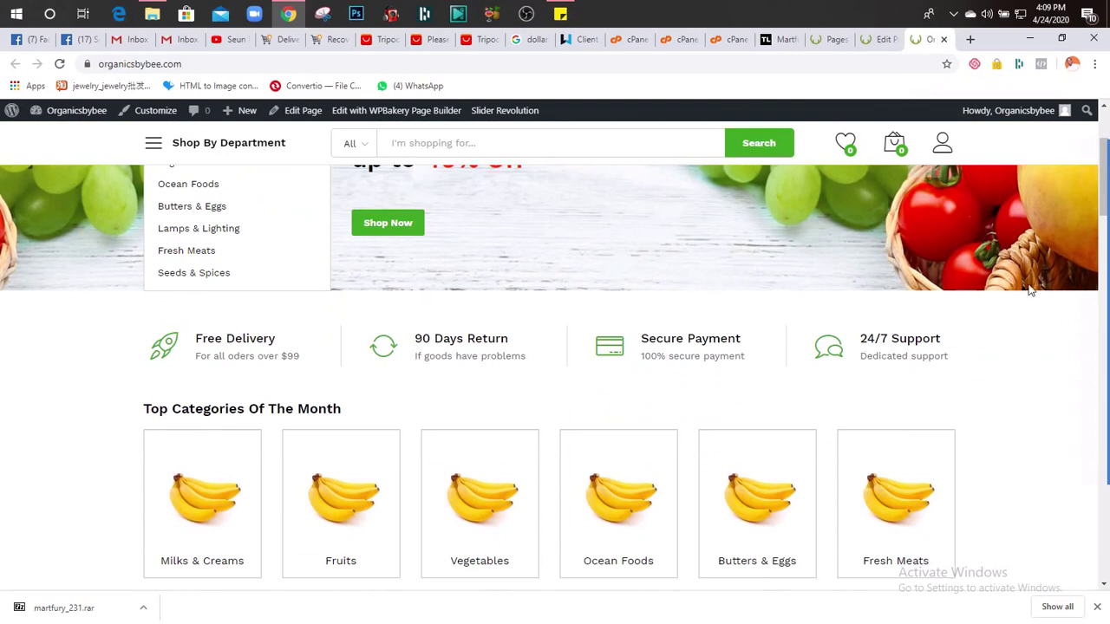
mouse_move(1079, 264)
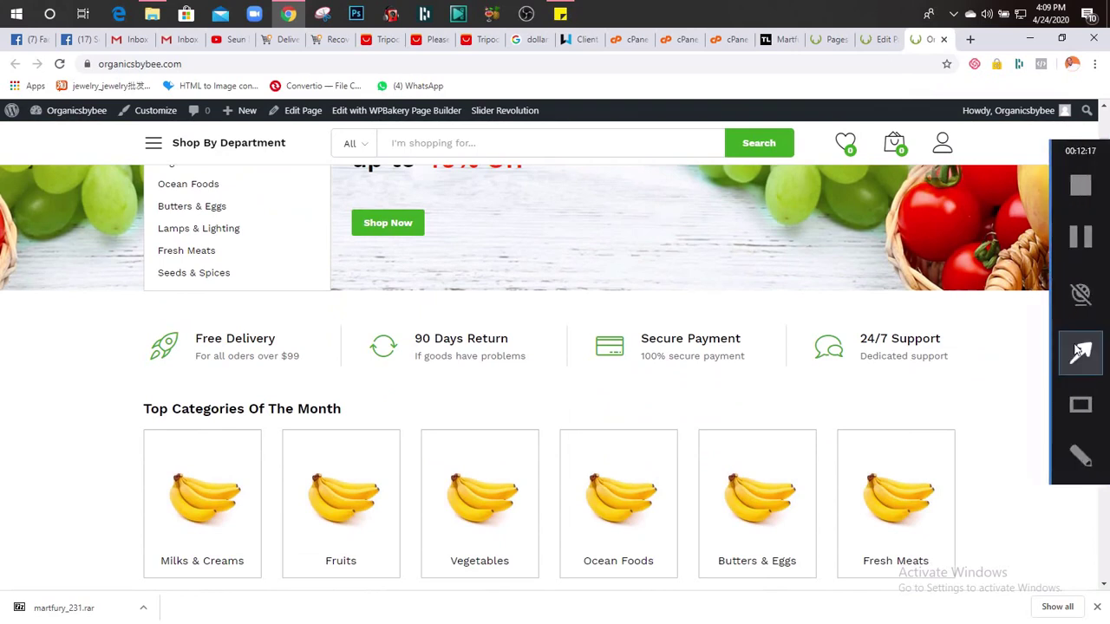
left_click(1077, 401)
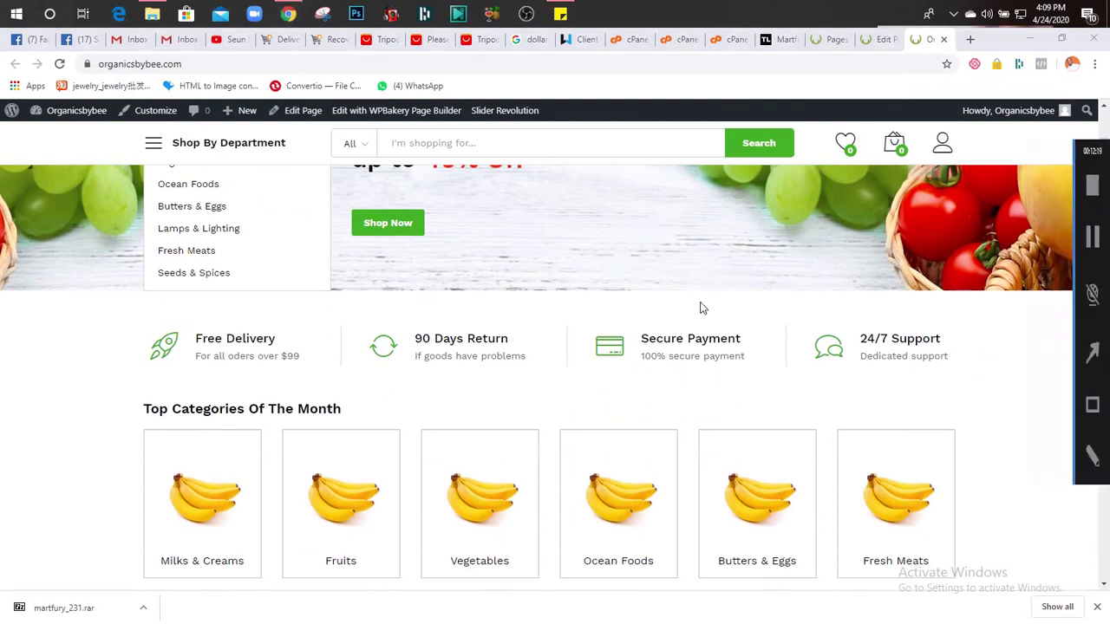
left_click_drag(380, 305, 773, 318)
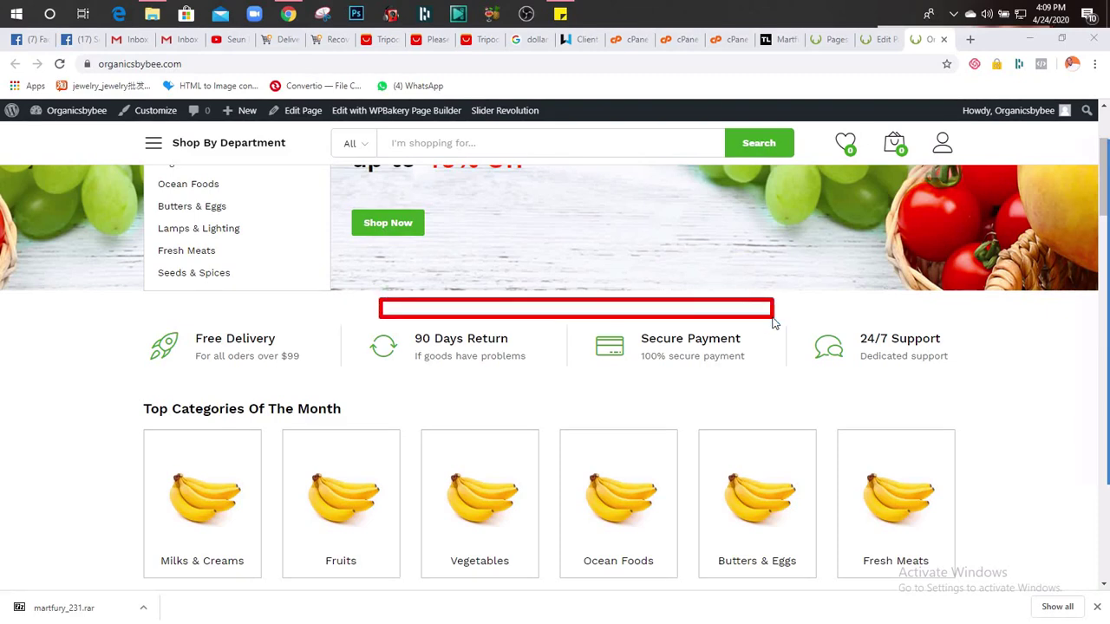
left_click(877, 39)
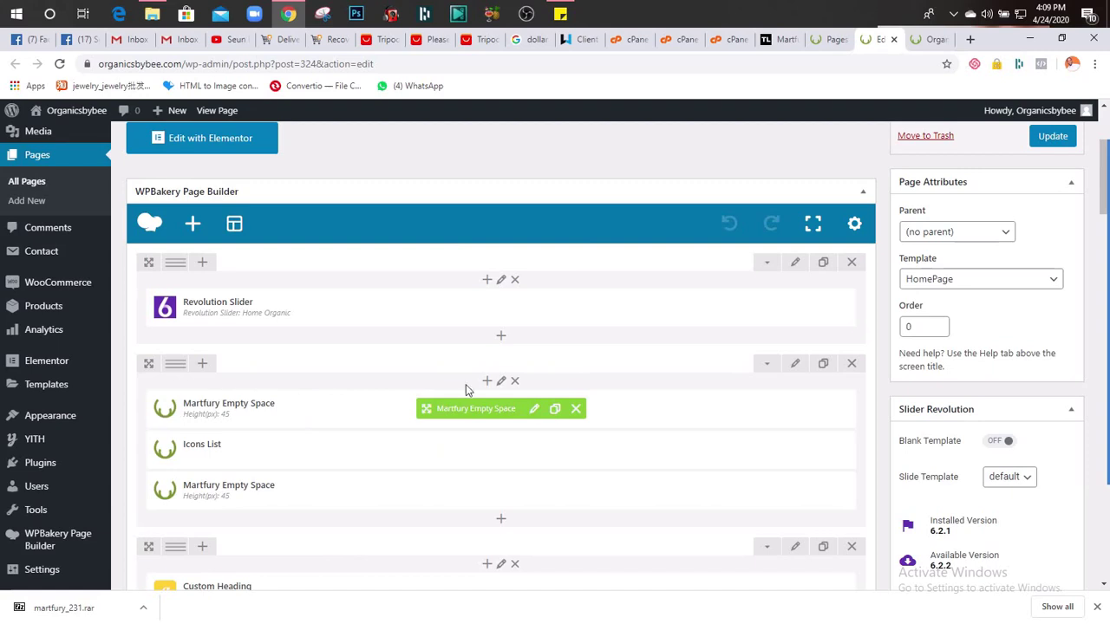
Compare the page builder layout with the live storefront page, then return to the editor.
mouse_move(1100, 394)
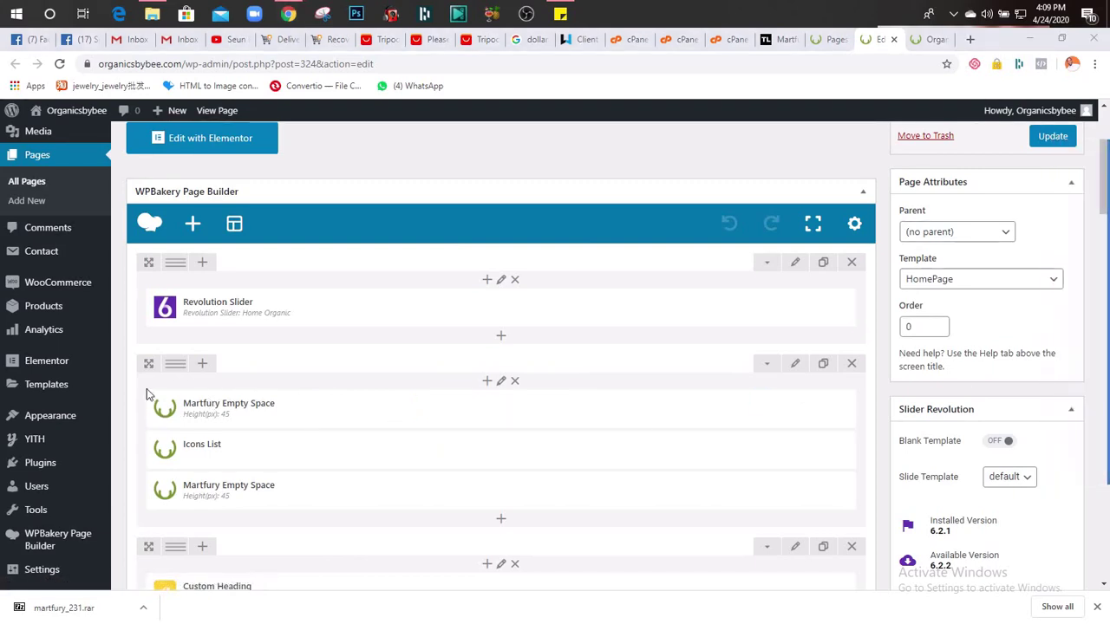
mouse_move(141, 389)
left_mouse_down()
mouse_move(465, 407)
mouse_move(650, 434)
left_mouse_up()
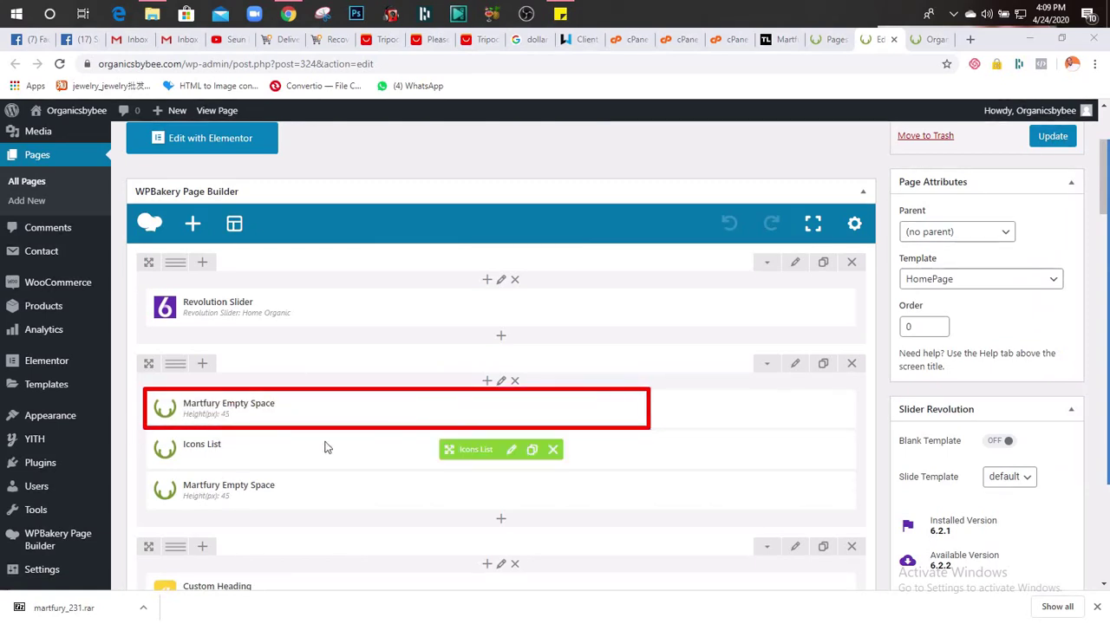
left_click(920, 40)
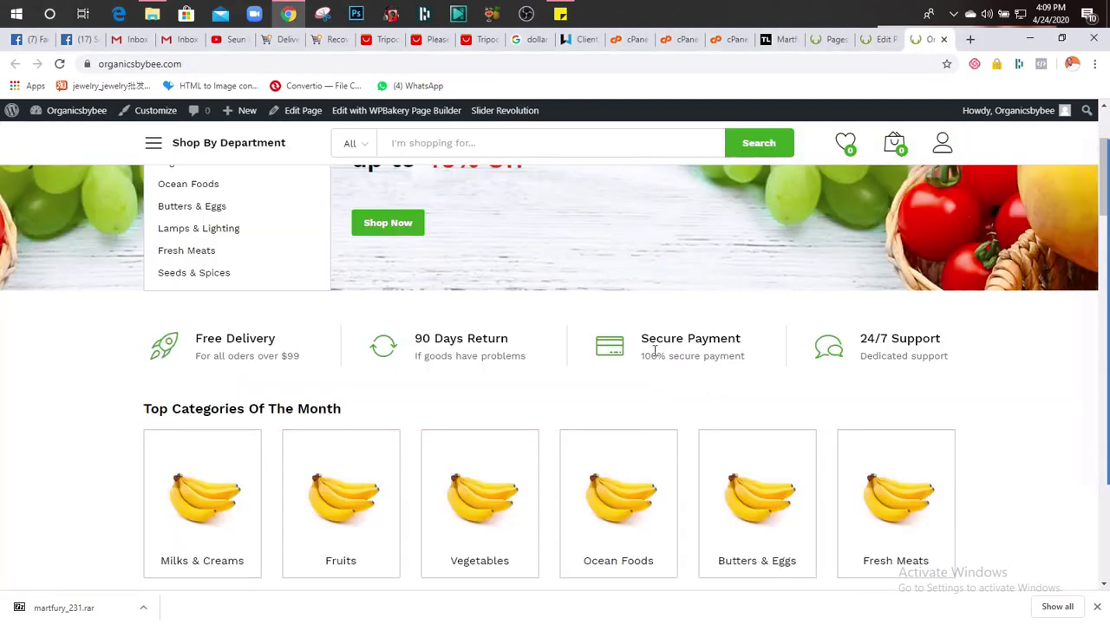
left_click(864, 41)
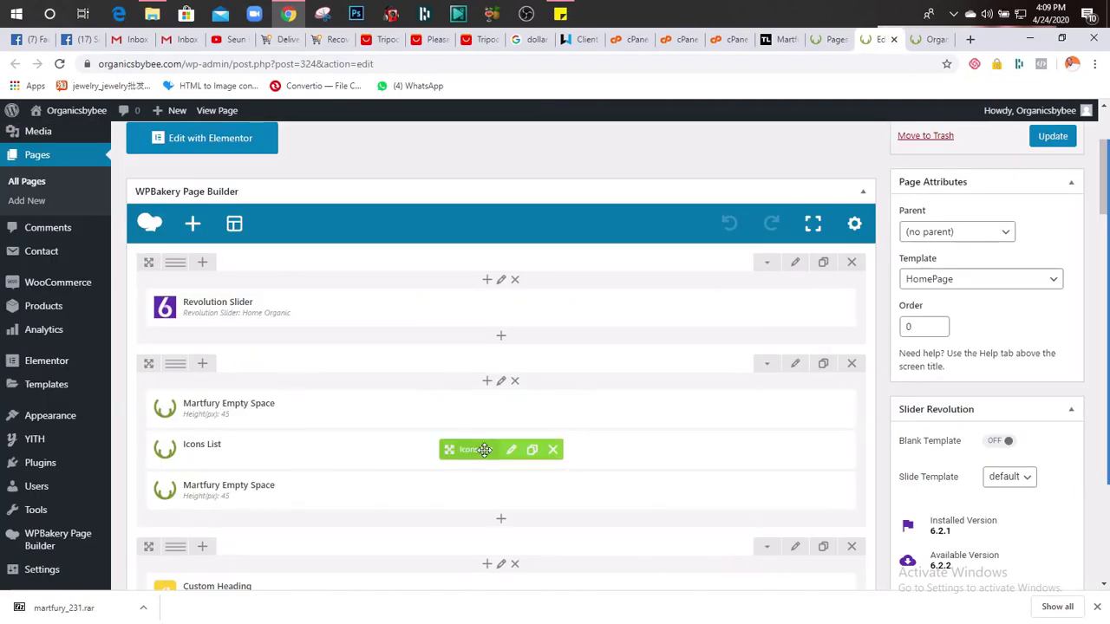
Check the Free Delivery item's title in the Icons List settings and save them.
left_click(510, 453)
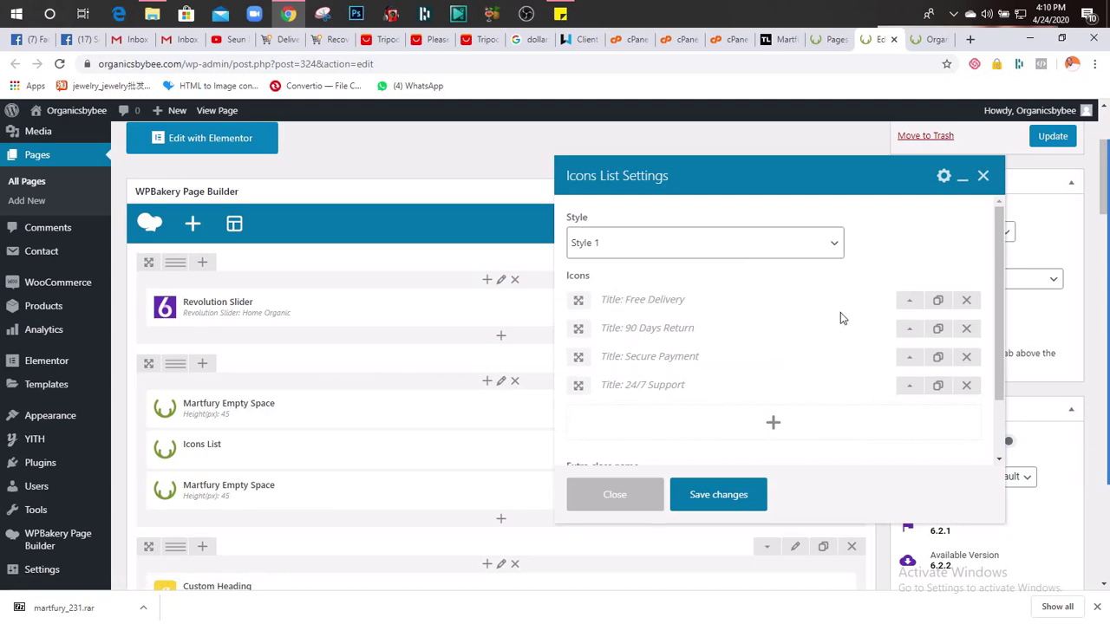
left_click(909, 303)
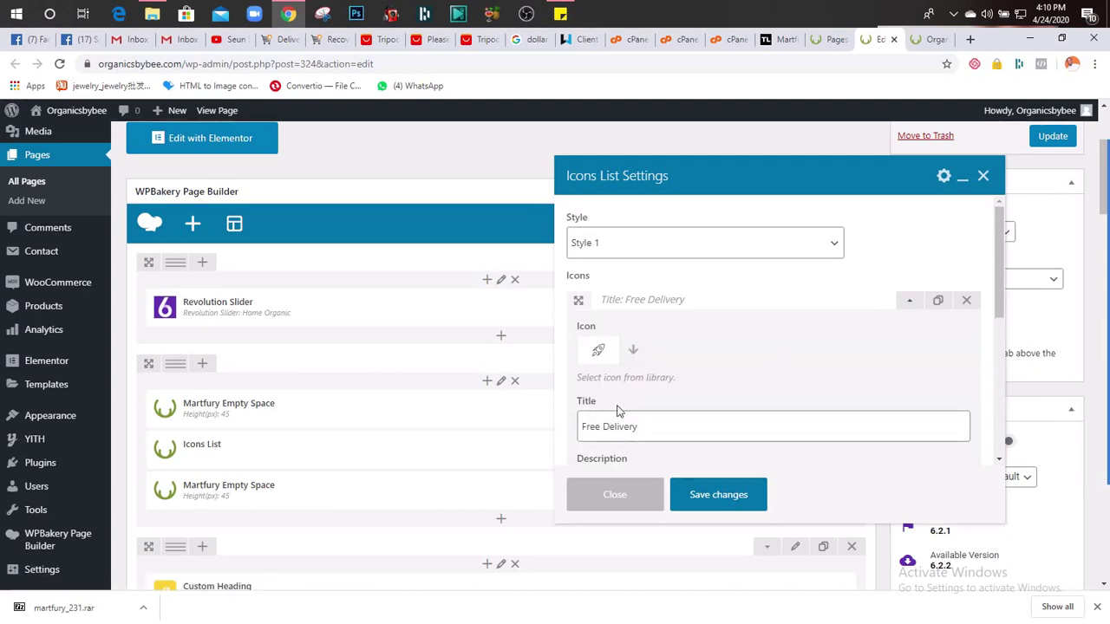
left_click(653, 434)
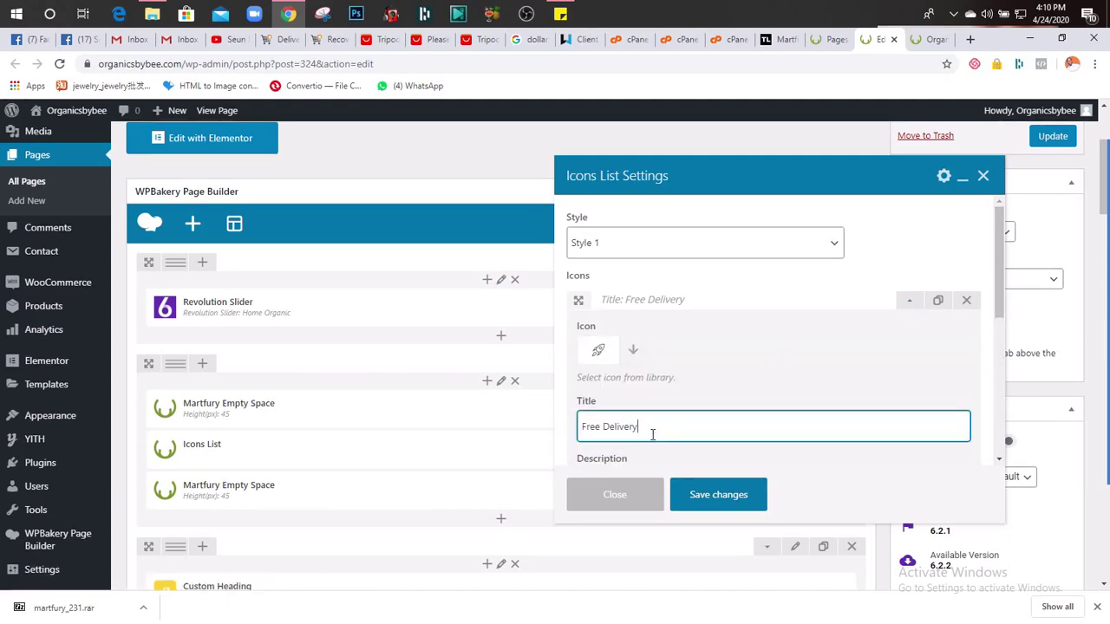
left_click(908, 300)
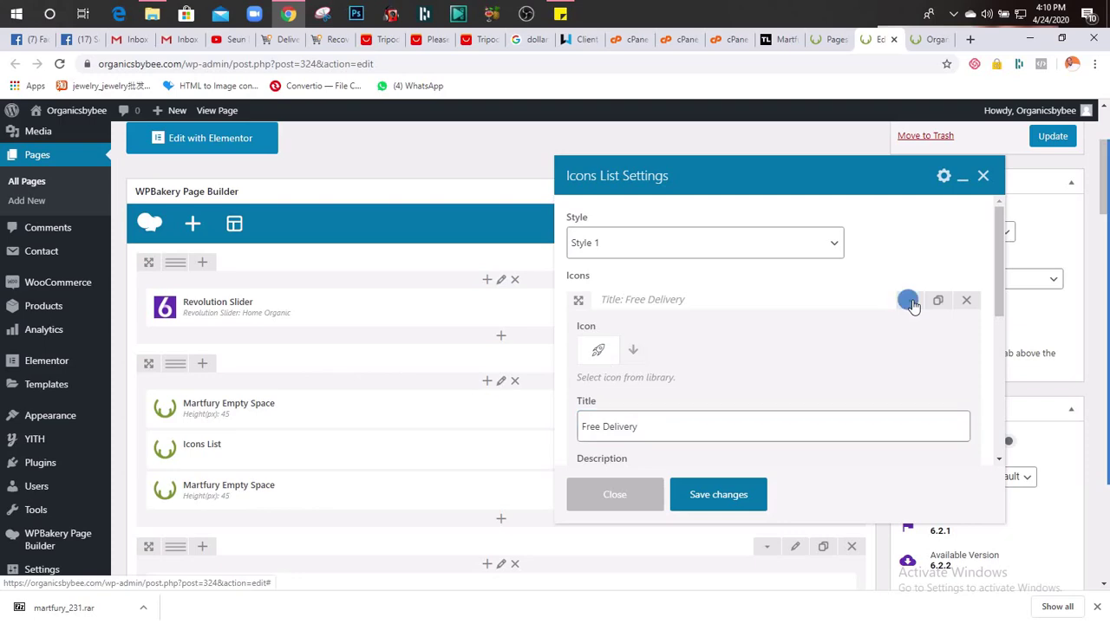
left_click(719, 494)
scroll(333, 384, "down", 3)
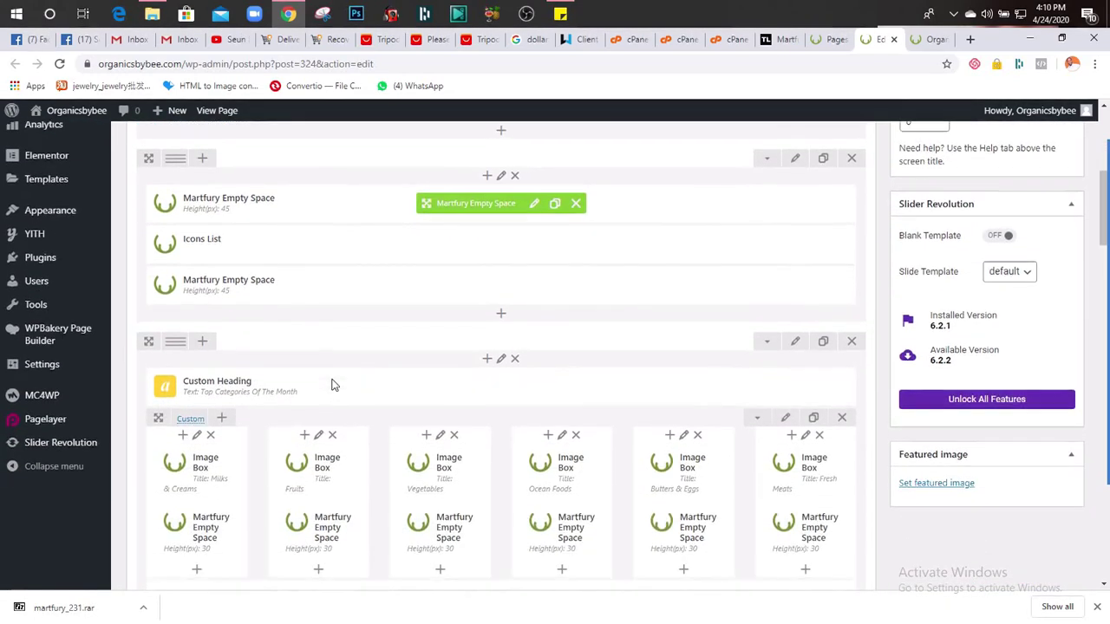
scroll(297, 264, "up", 3)
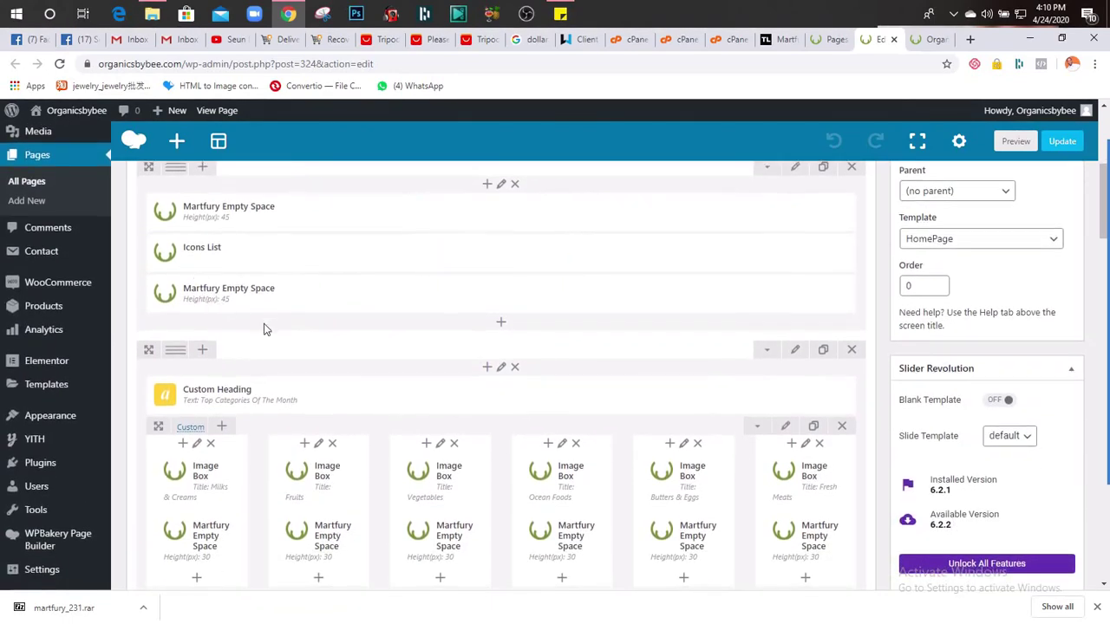
scroll(265, 327, "down", 2)
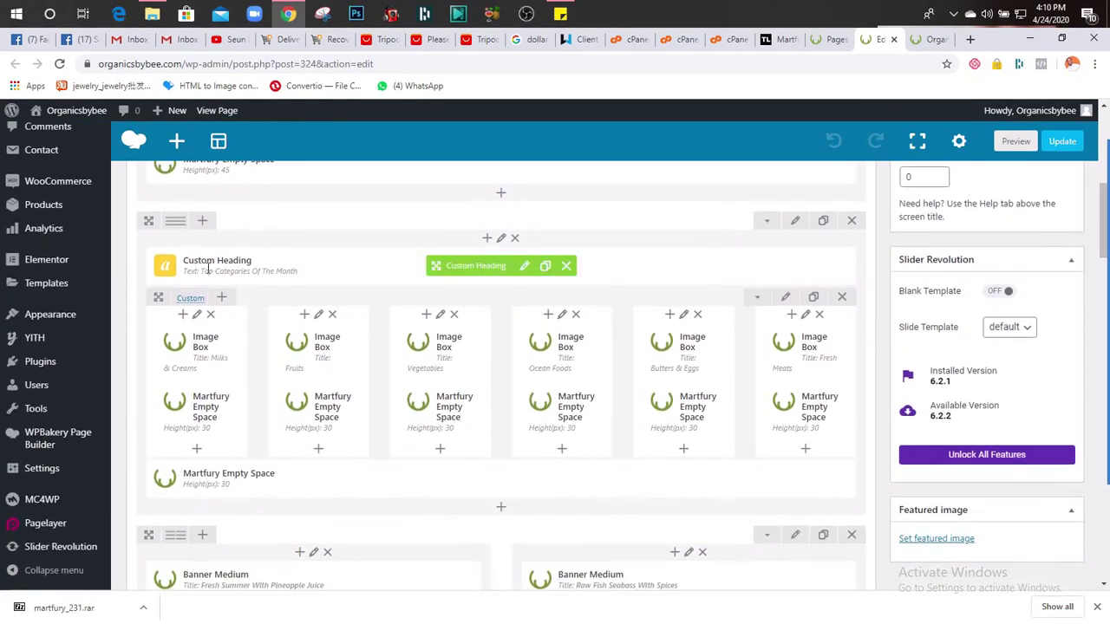
left_click(919, 41)
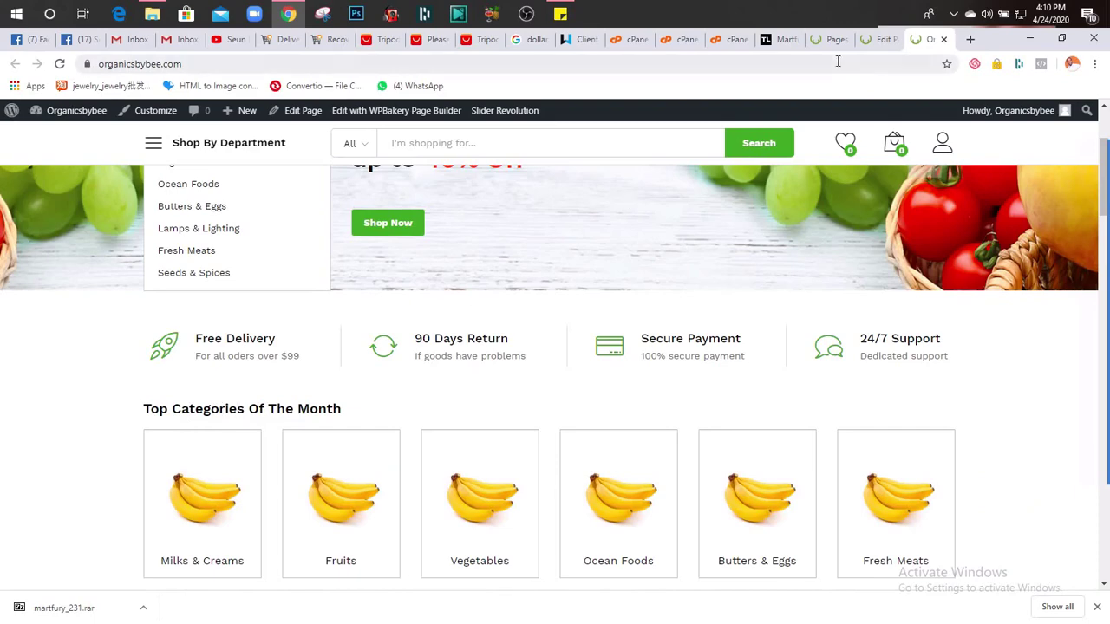
left_click(863, 41)
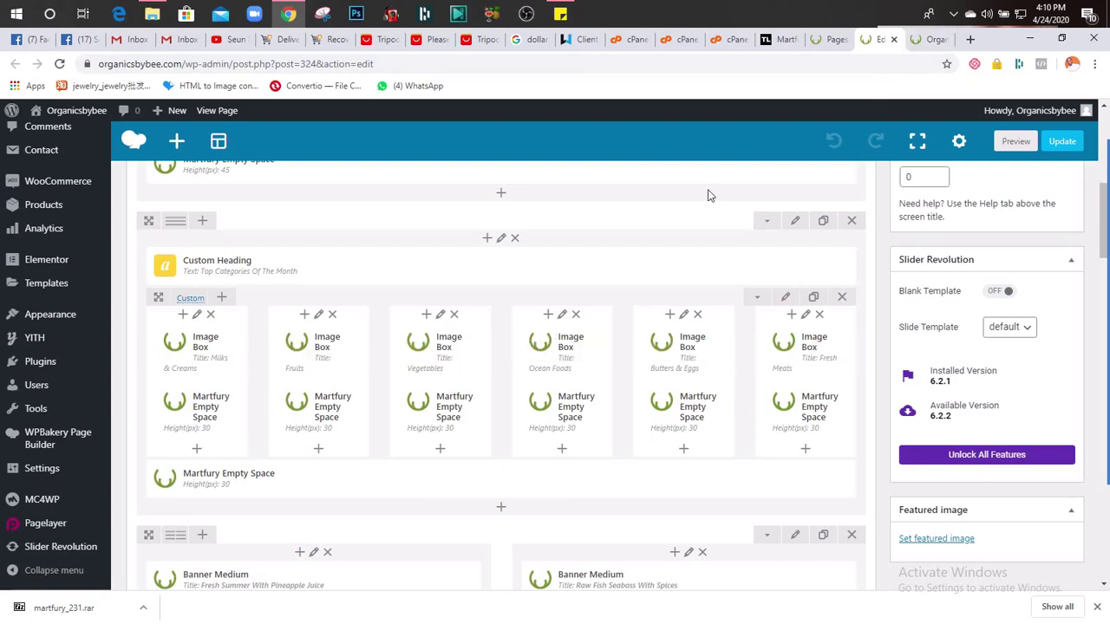
left_click(912, 43)
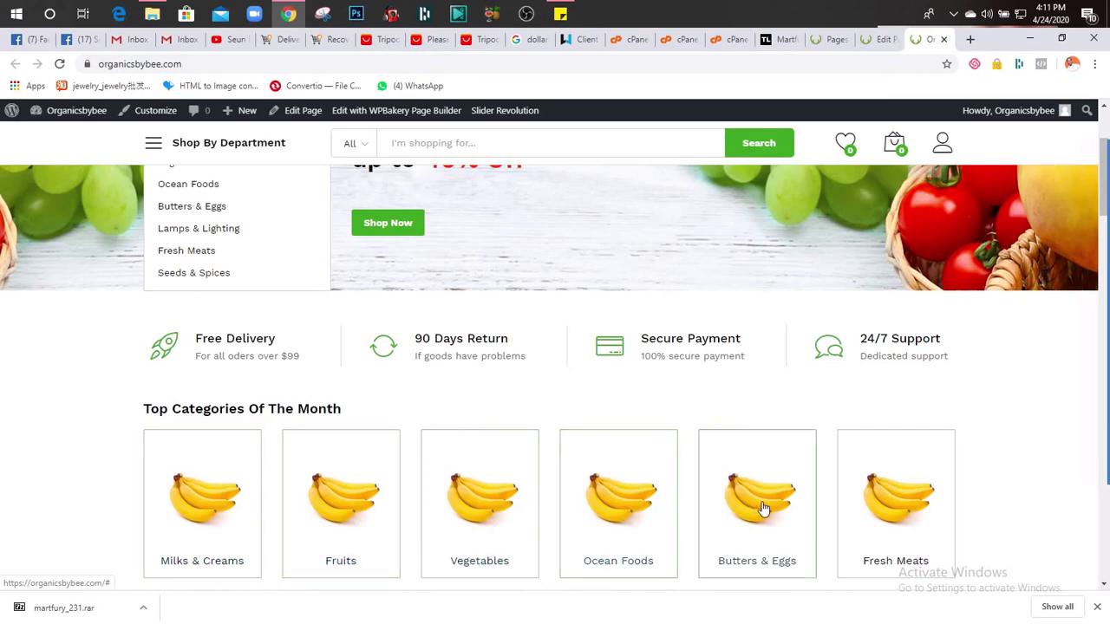
scroll(921, 505, "down", 4)
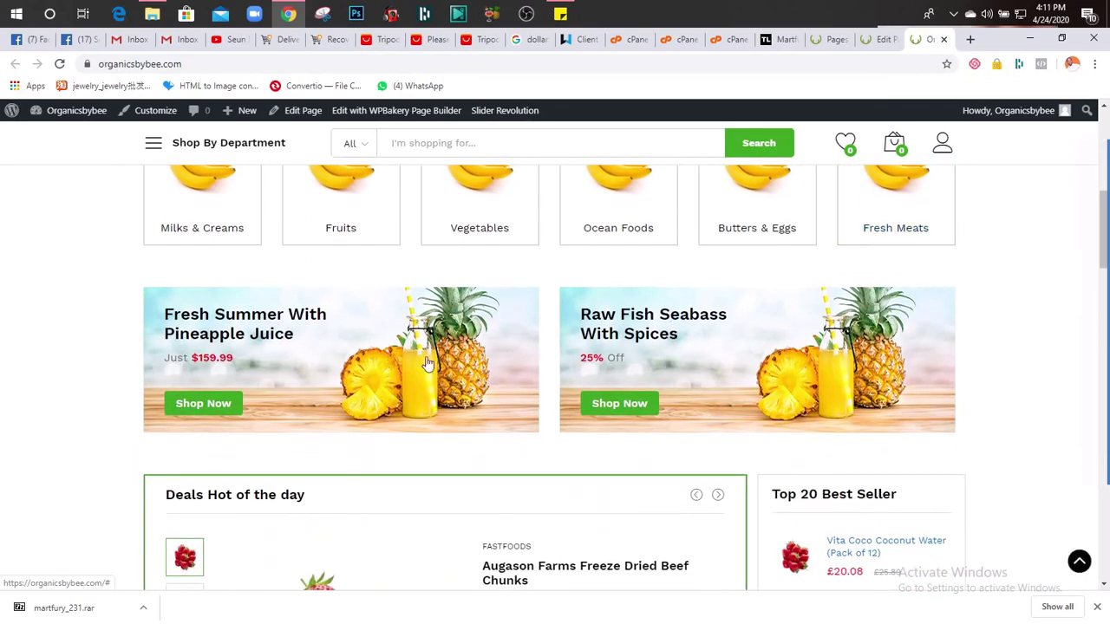
Scroll the Home page builder down to the Product Deals Carousel element.
left_click(878, 39)
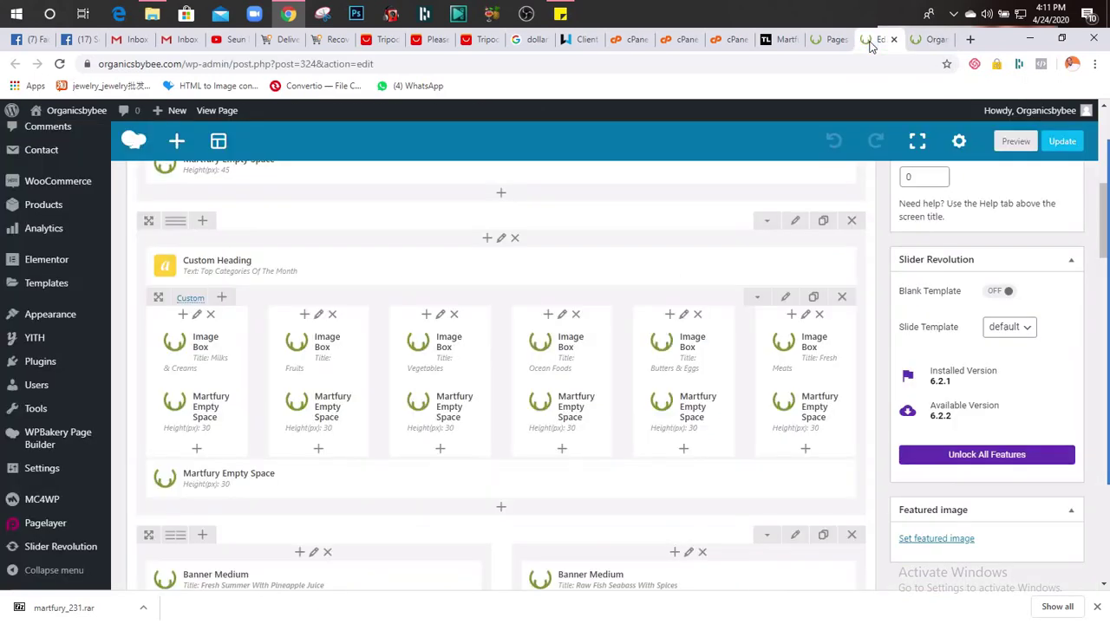
scroll(670, 325, "down", 3)
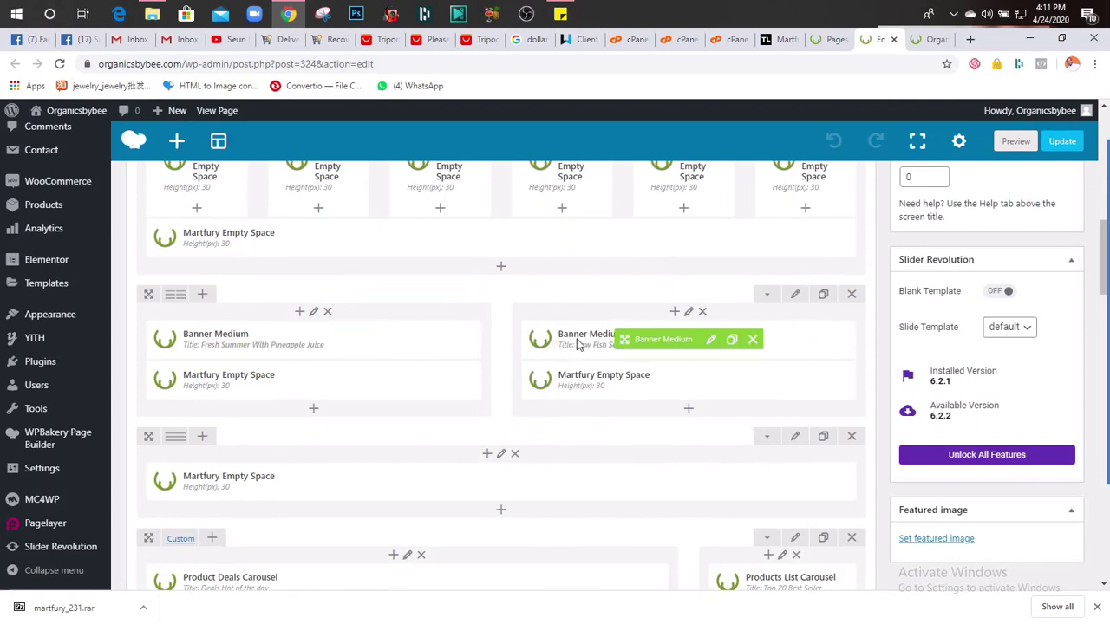
scroll(610, 426, "down", 1)
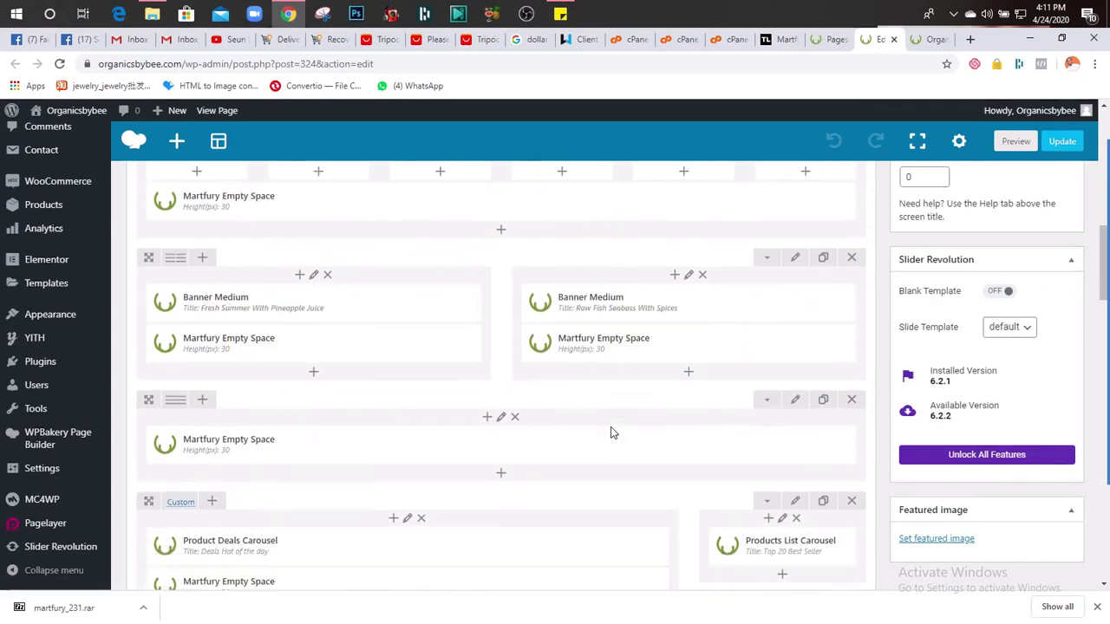
scroll(610, 433, "down", 3)
scroll(563, 428, "down", 1)
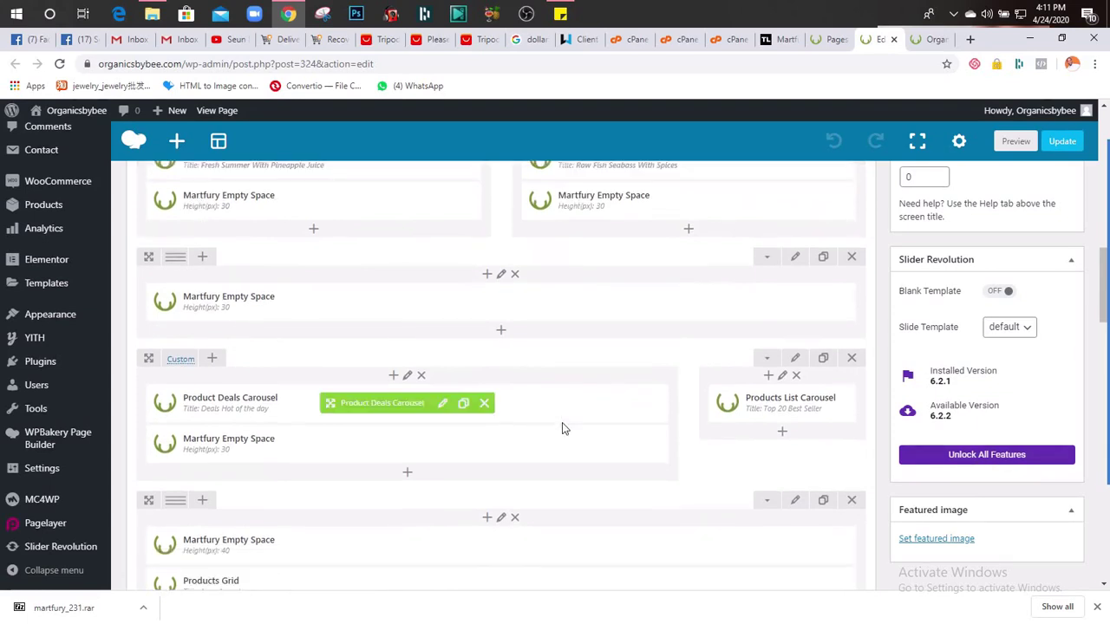
scroll(563, 428, "down", 2)
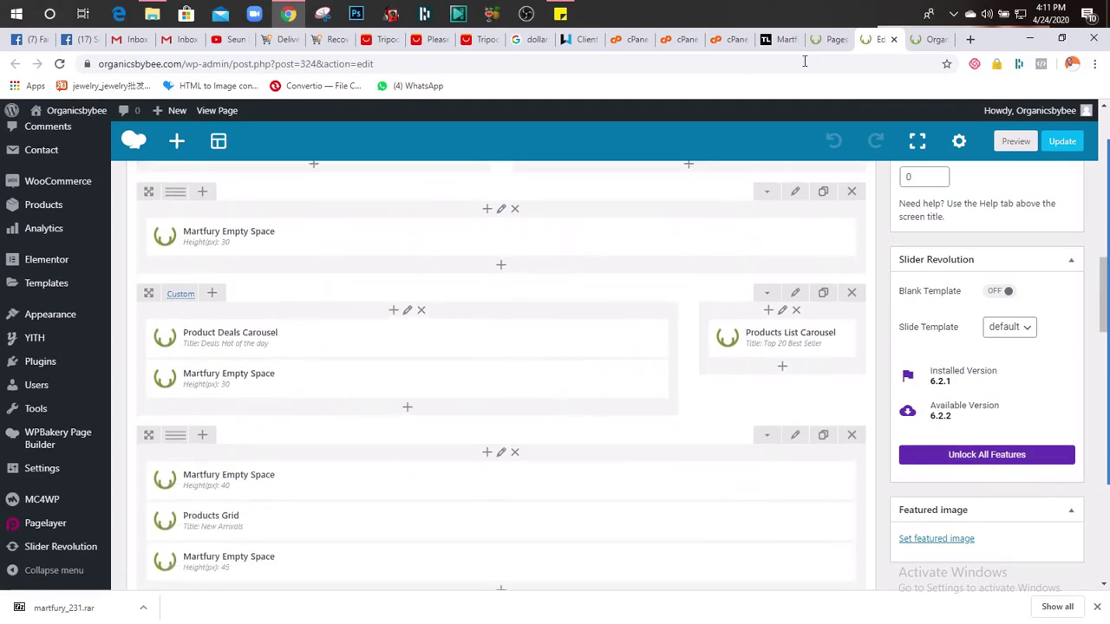
Check the storefront's Deals Hot of the day section, including the deal product's second image.
left_click(917, 46)
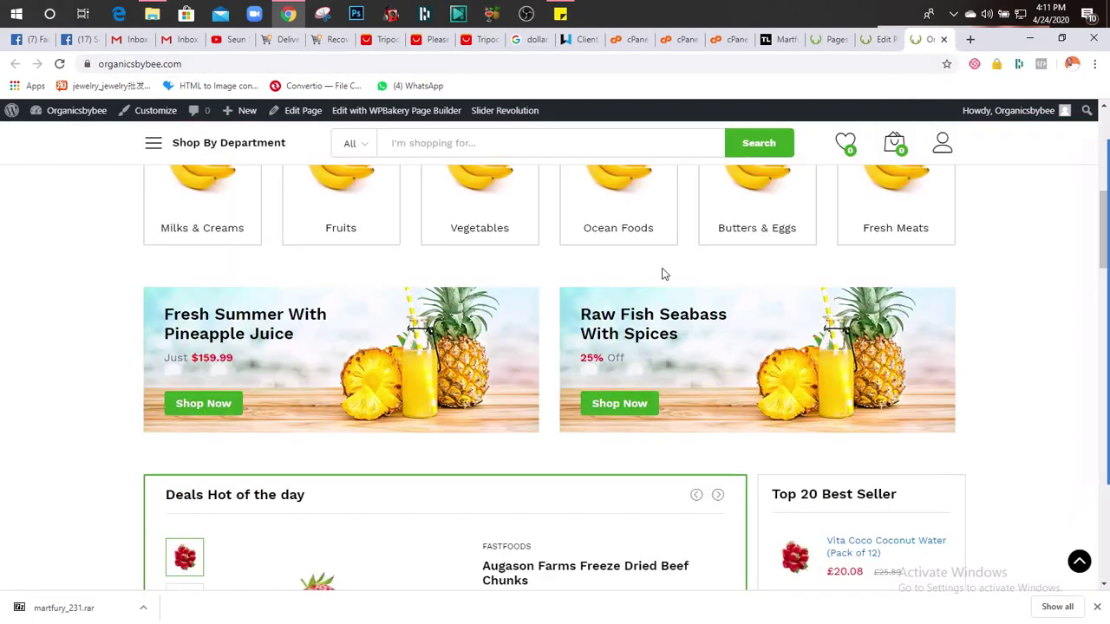
scroll(661, 274, "down", 4)
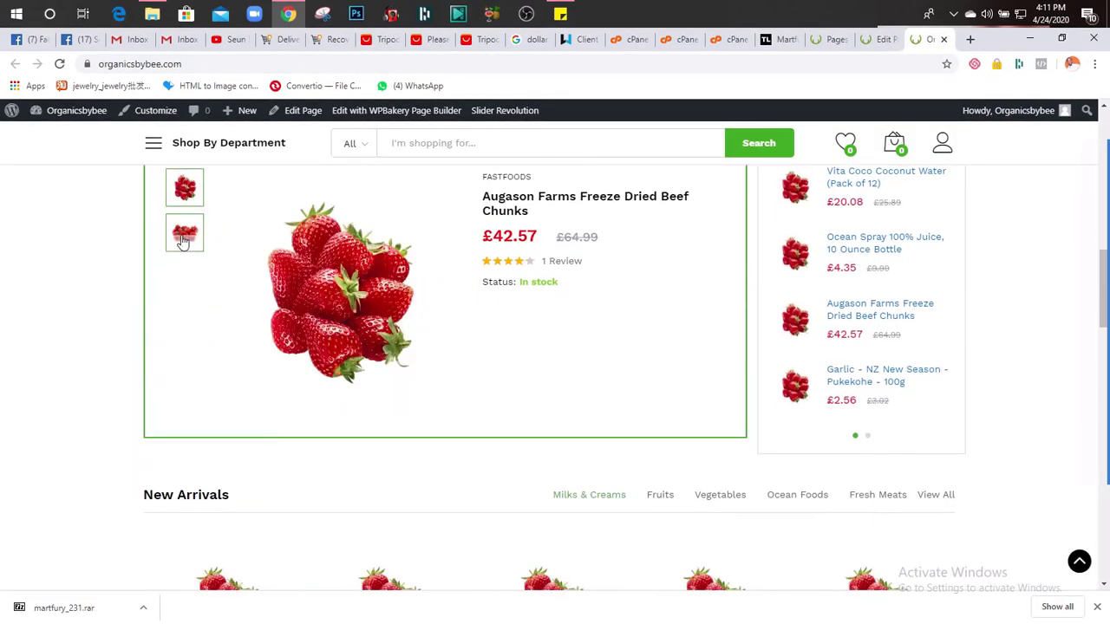
left_click(182, 236)
scroll(341, 257, "up", 2)
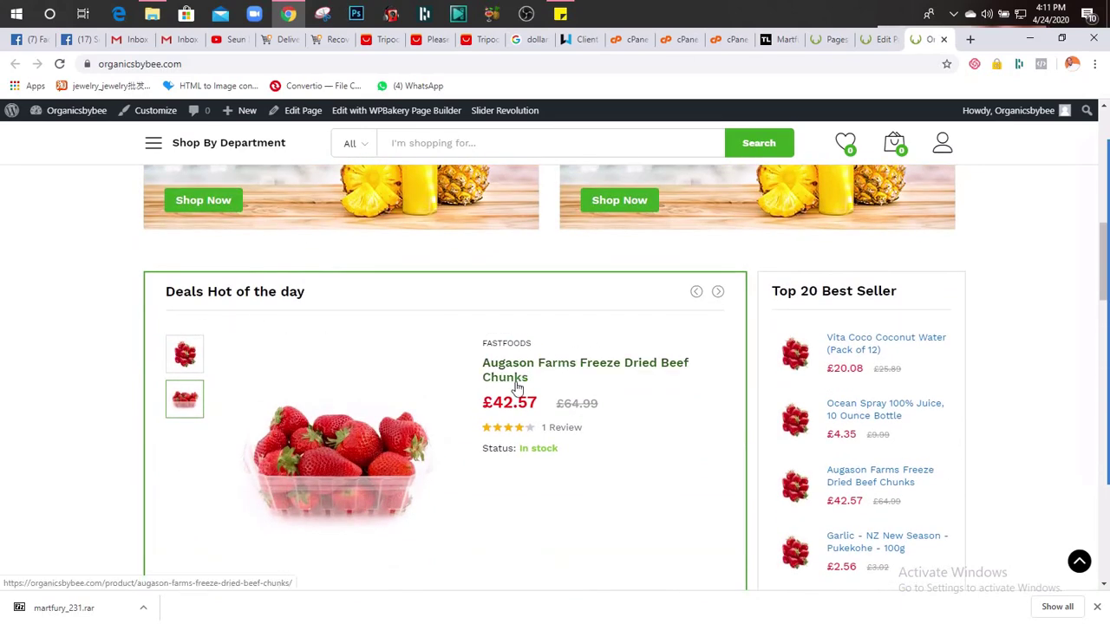
scroll(518, 387, "down", 2)
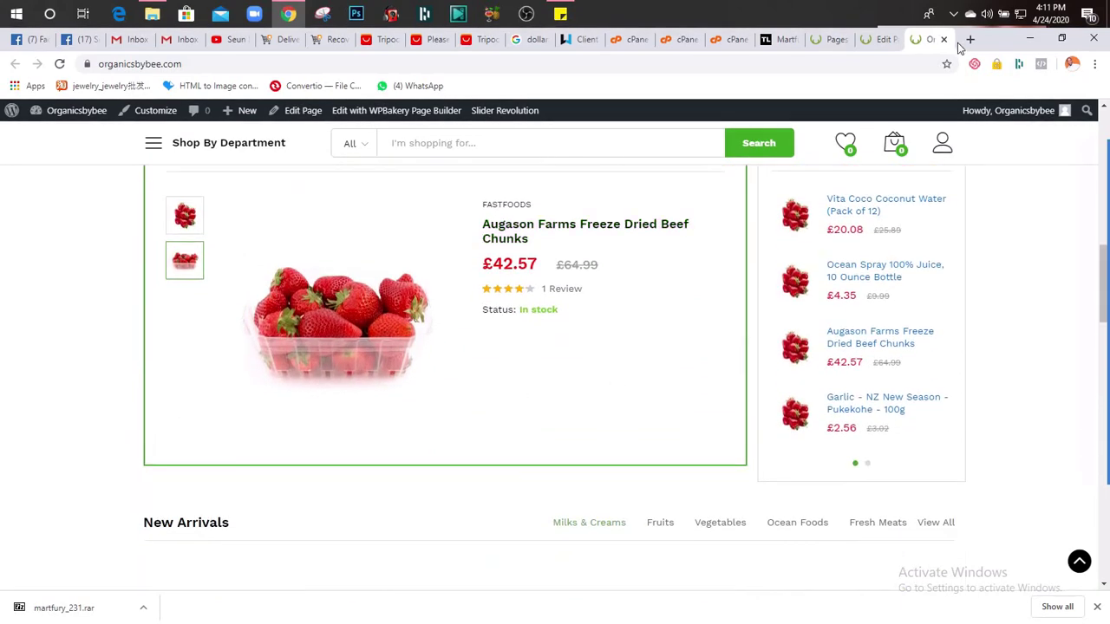
left_click(872, 39)
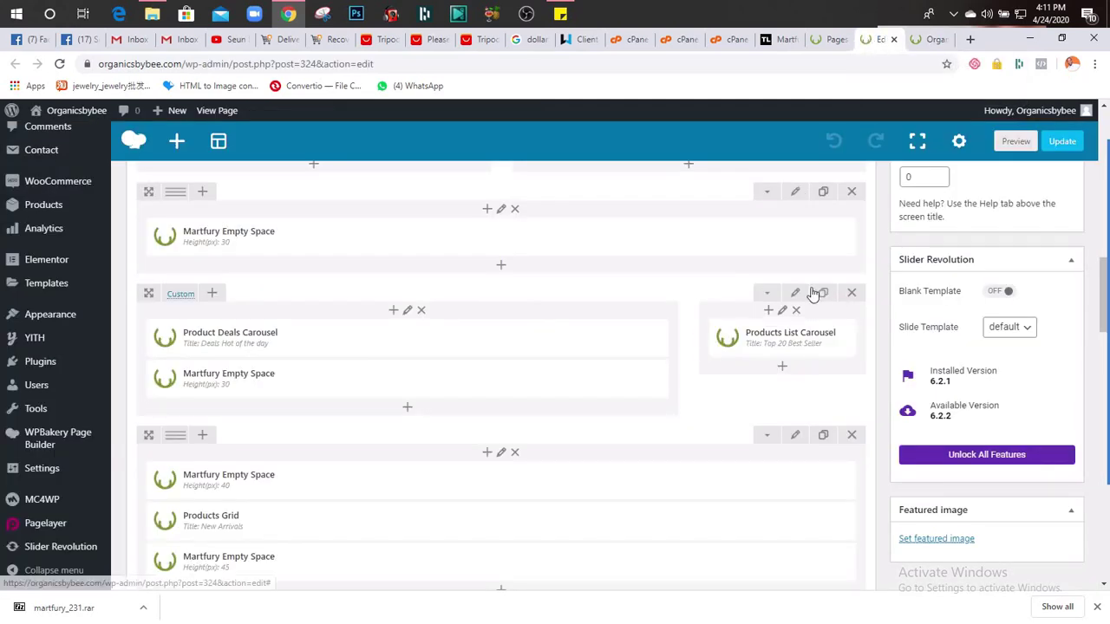
Compare the storefront's New Arrivals section with the builder's Products Grid element.
left_click(912, 45)
scroll(873, 250, "up", 2)
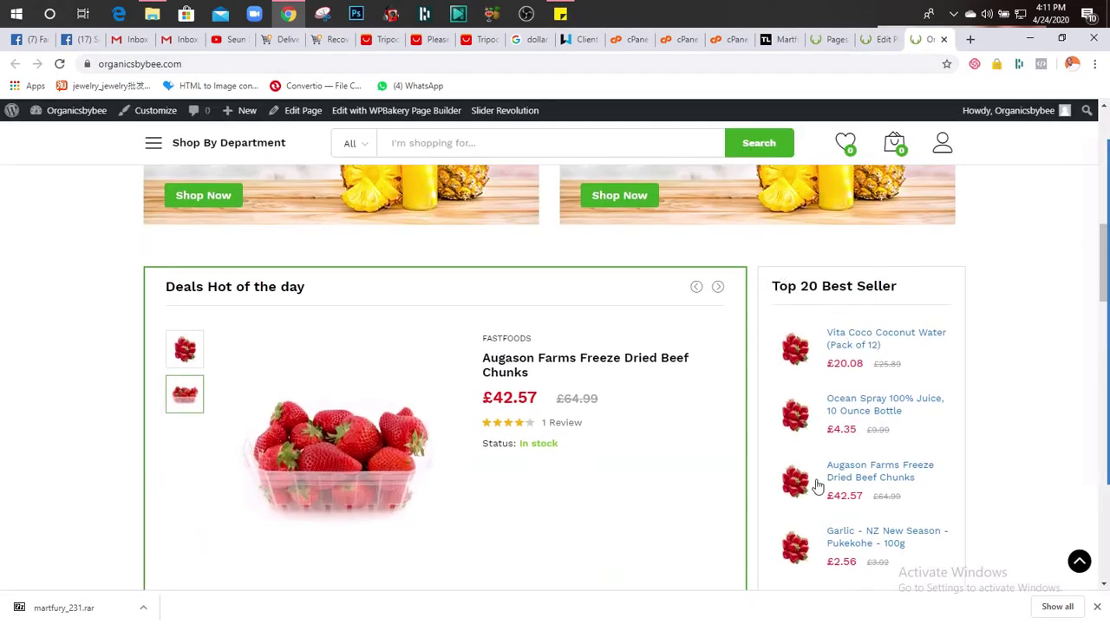
scroll(855, 547, "down", 4)
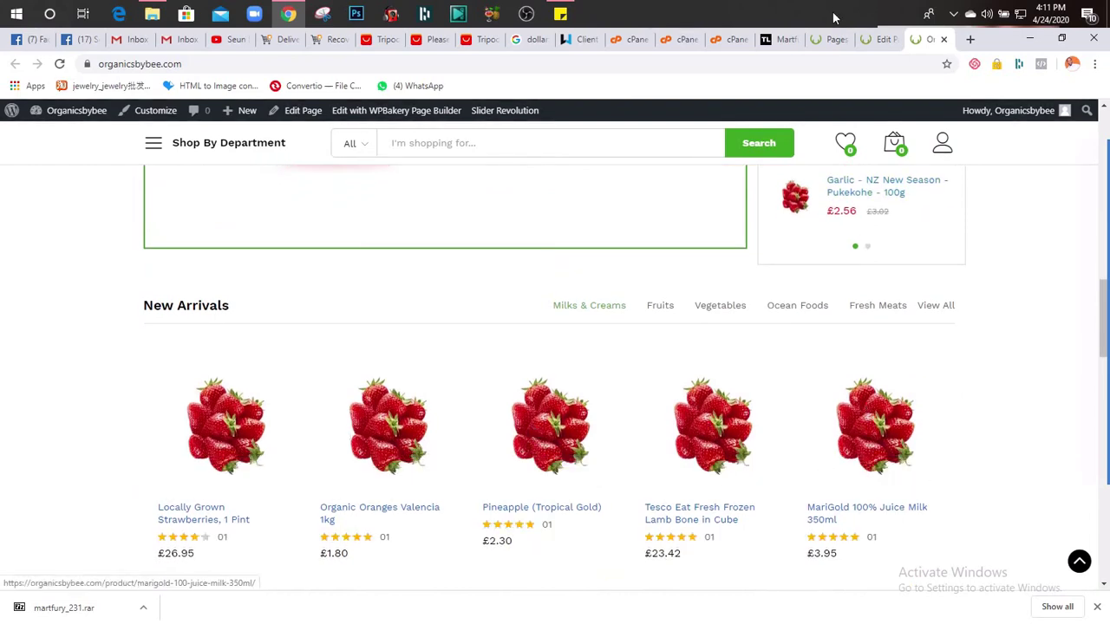
left_click(869, 39)
scroll(317, 290, "down", 3)
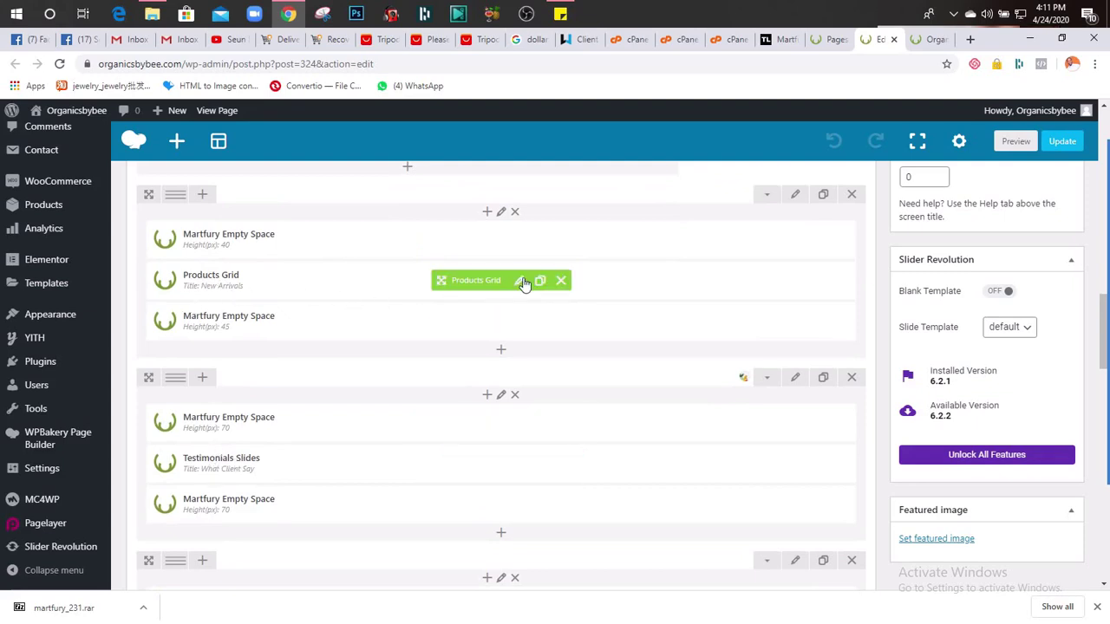
scroll(409, 553, "down", 1)
scroll(409, 553, "down", 2)
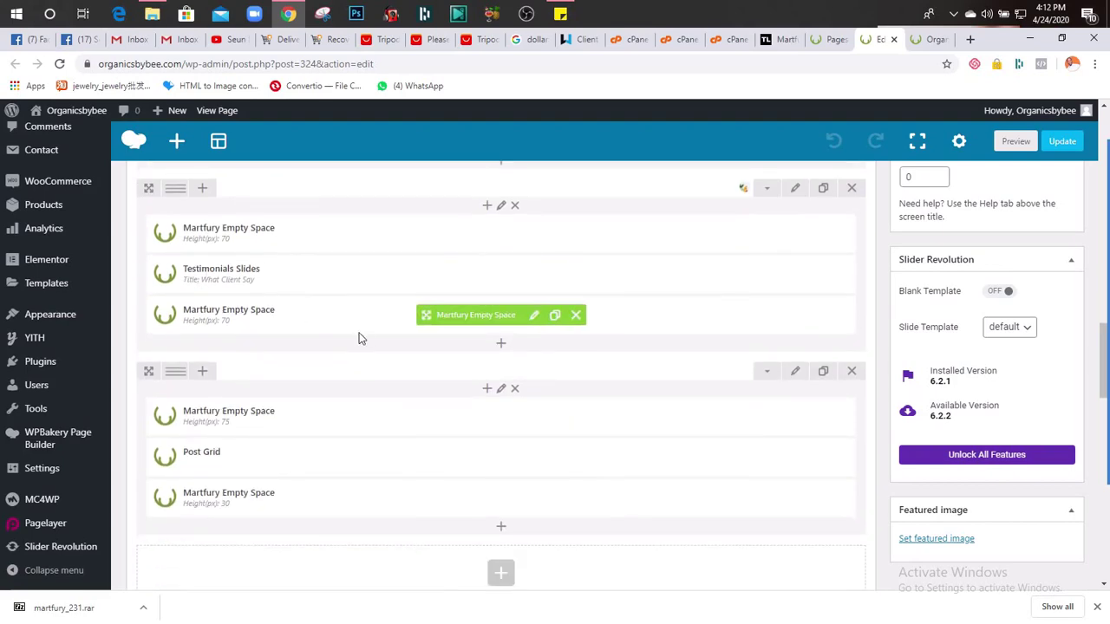
Compare the What Client Say section with the Testimonials Slides element.
left_click(916, 40)
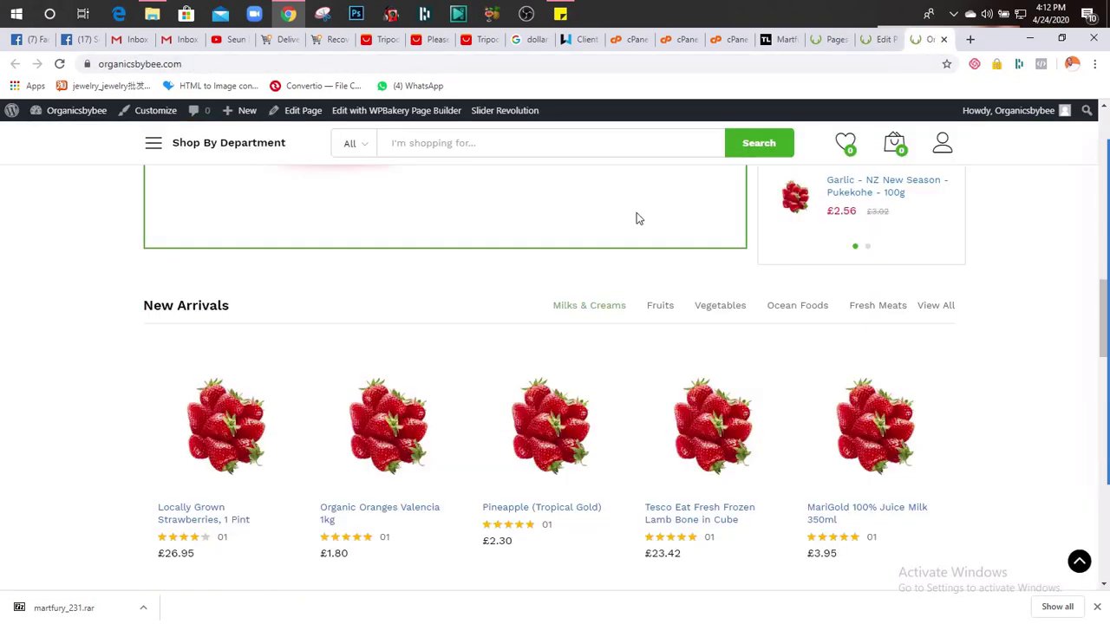
scroll(476, 327, "down", 7)
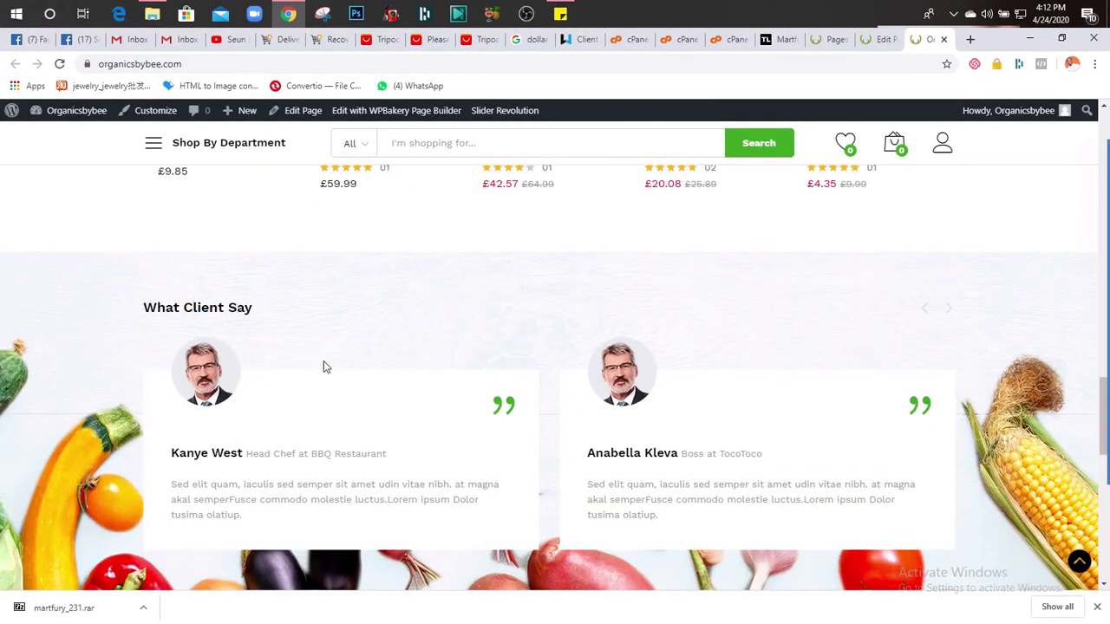
scroll(361, 282, "down", 2)
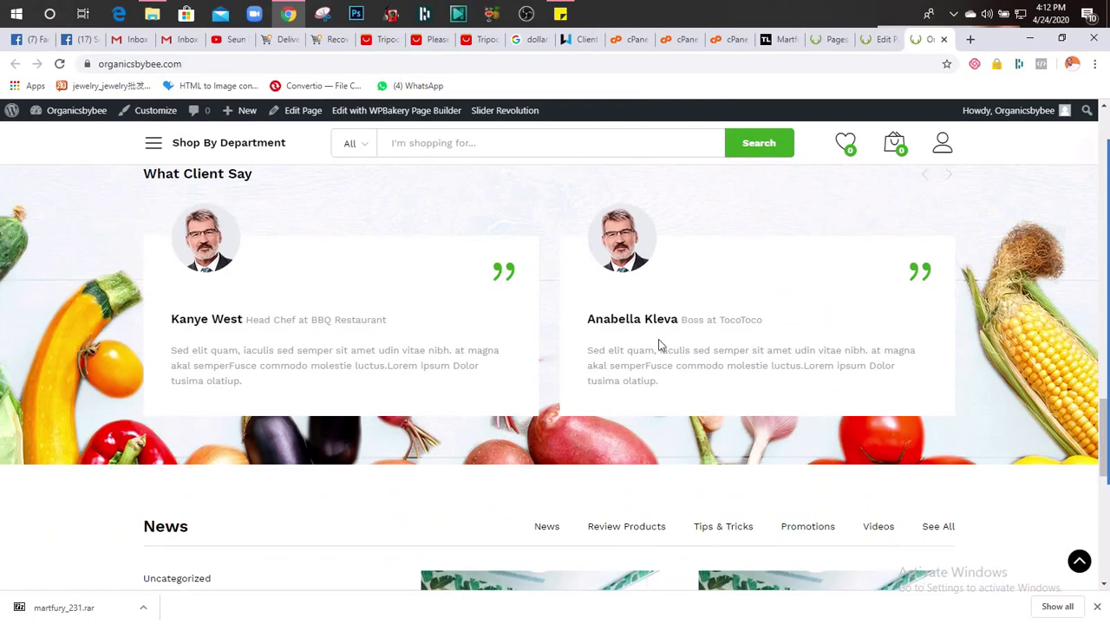
left_click(876, 39)
scroll(716, 334, "down", 3)
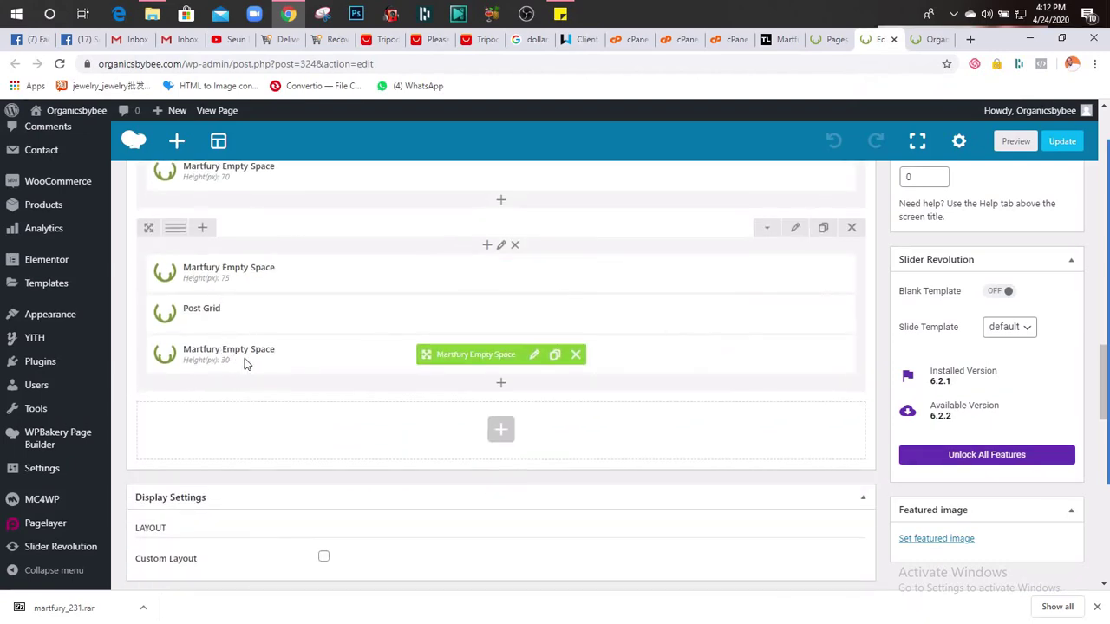
Compare the News section with the builder's Post Grid element.
left_click(925, 39)
scroll(613, 305, "down", 3)
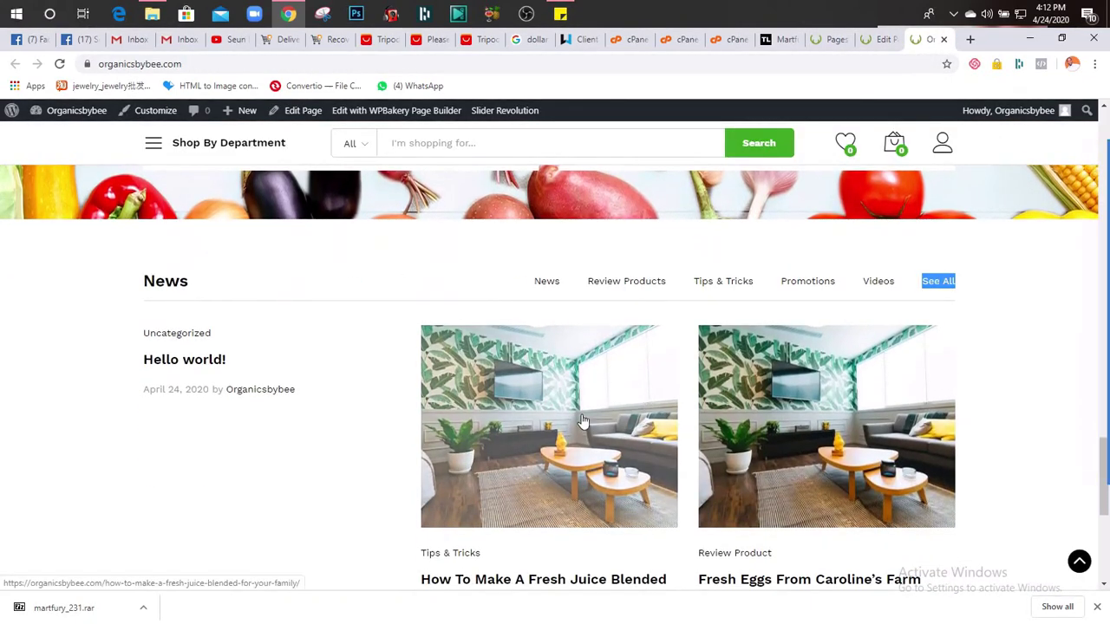
scroll(582, 421, "down", 5)
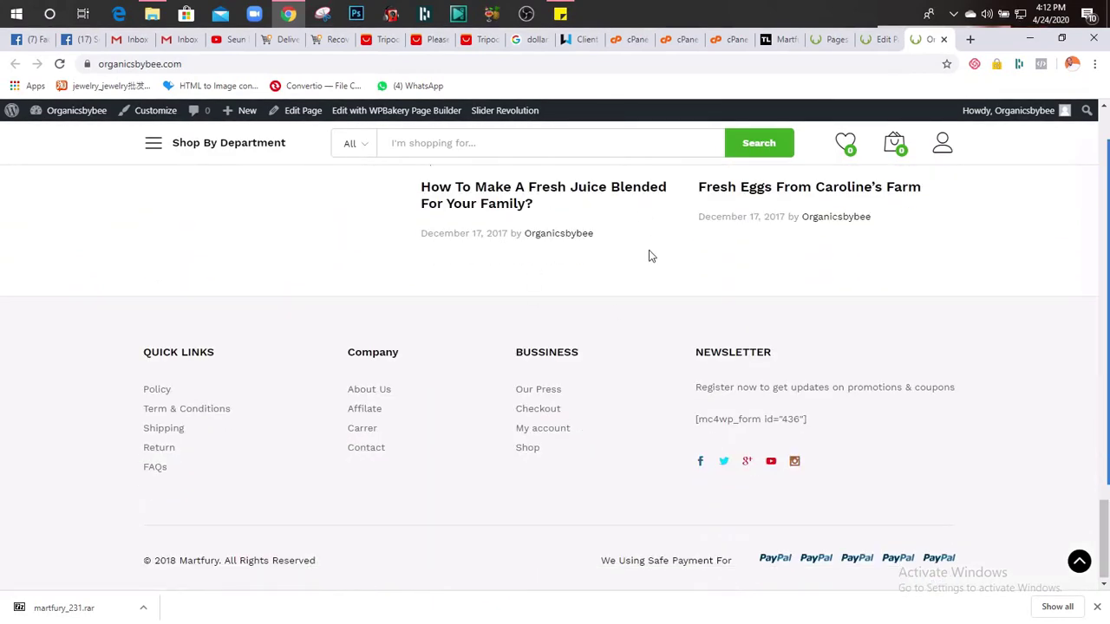
left_click(872, 39)
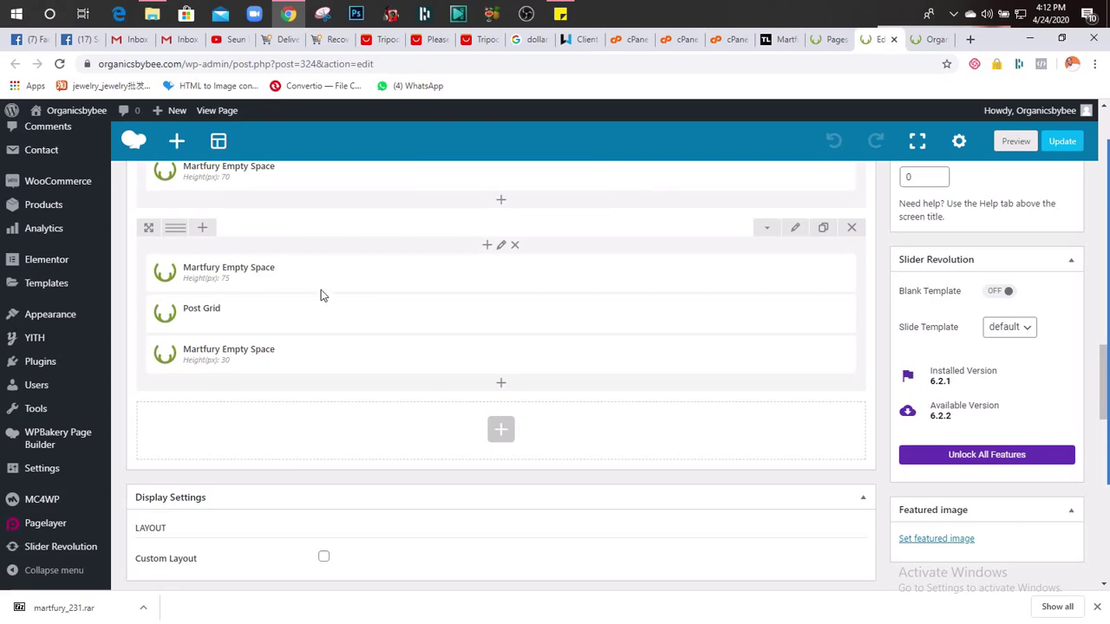
mouse_move(507, 311)
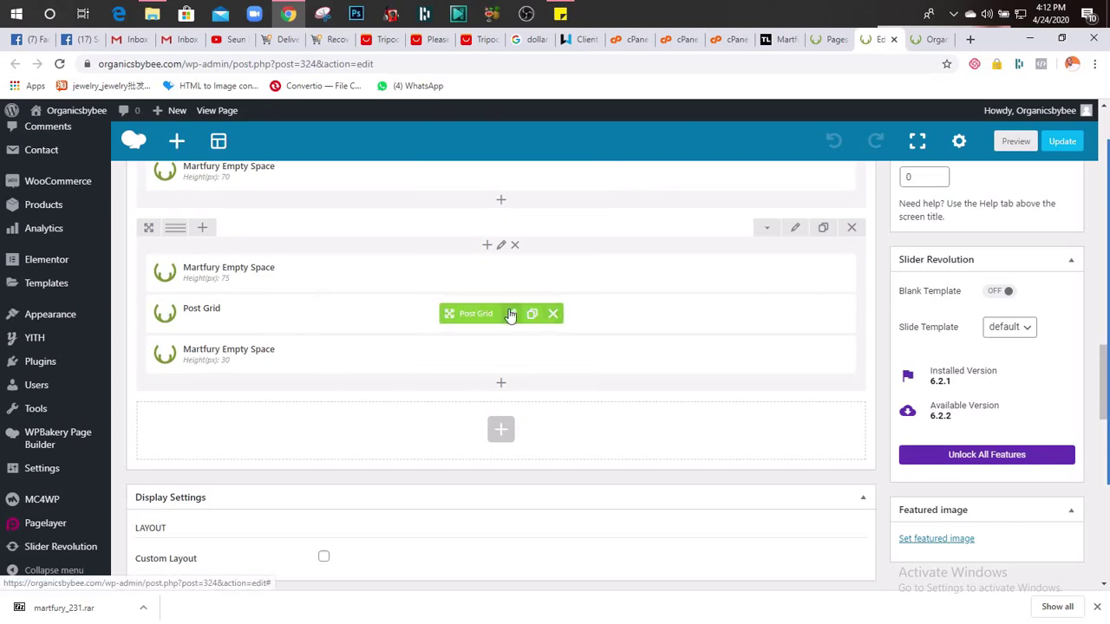
mouse_move(607, 278)
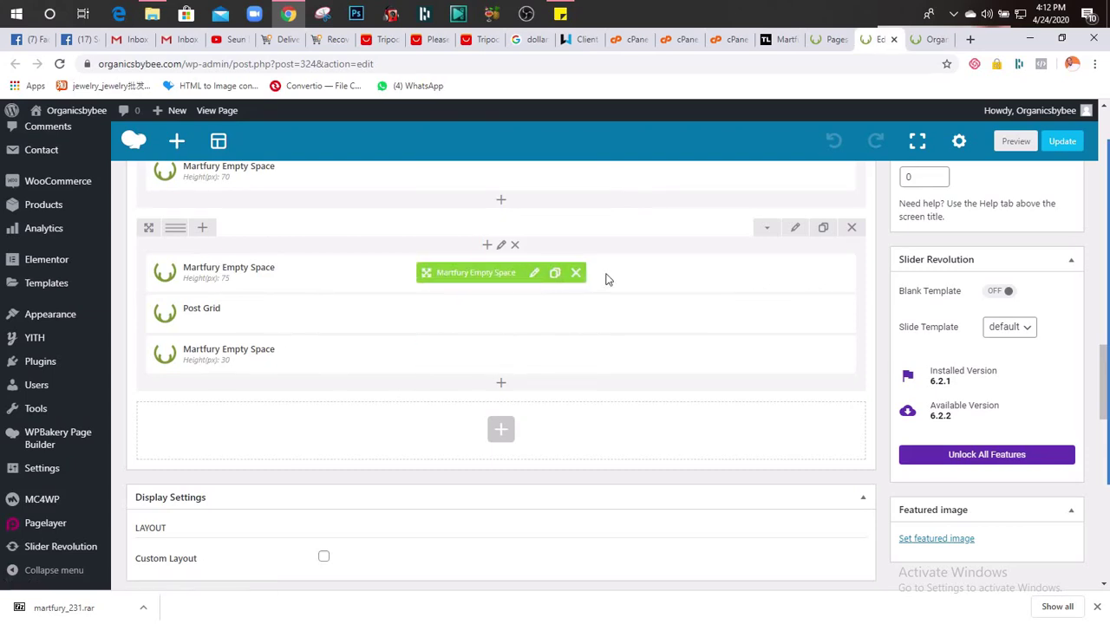
scroll(607, 278, "up", 2)
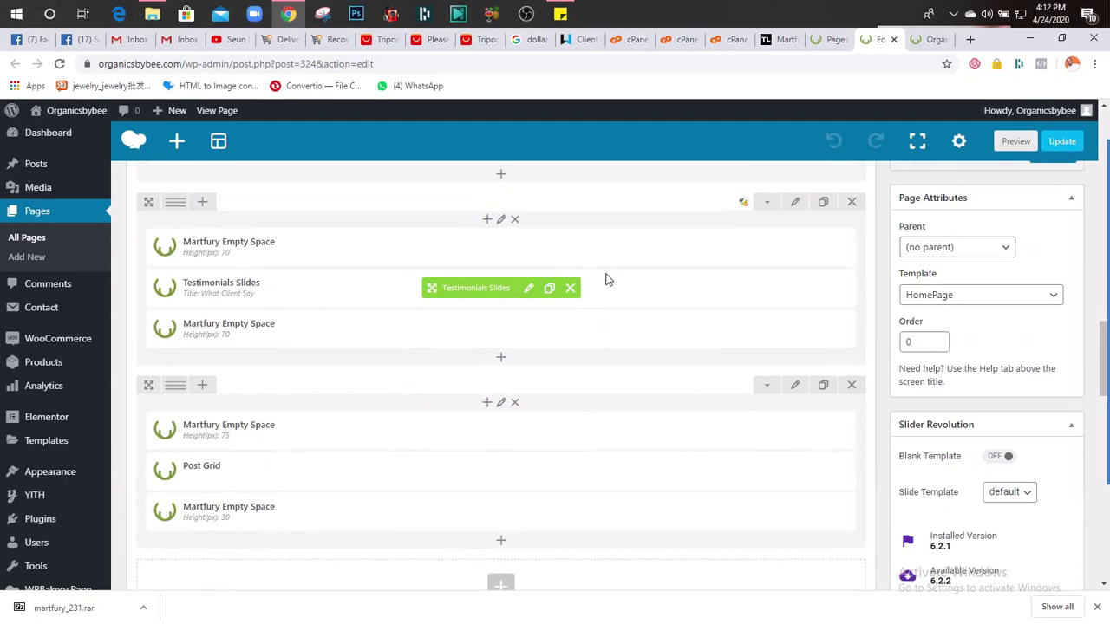
scroll(606, 278, "up", 10)
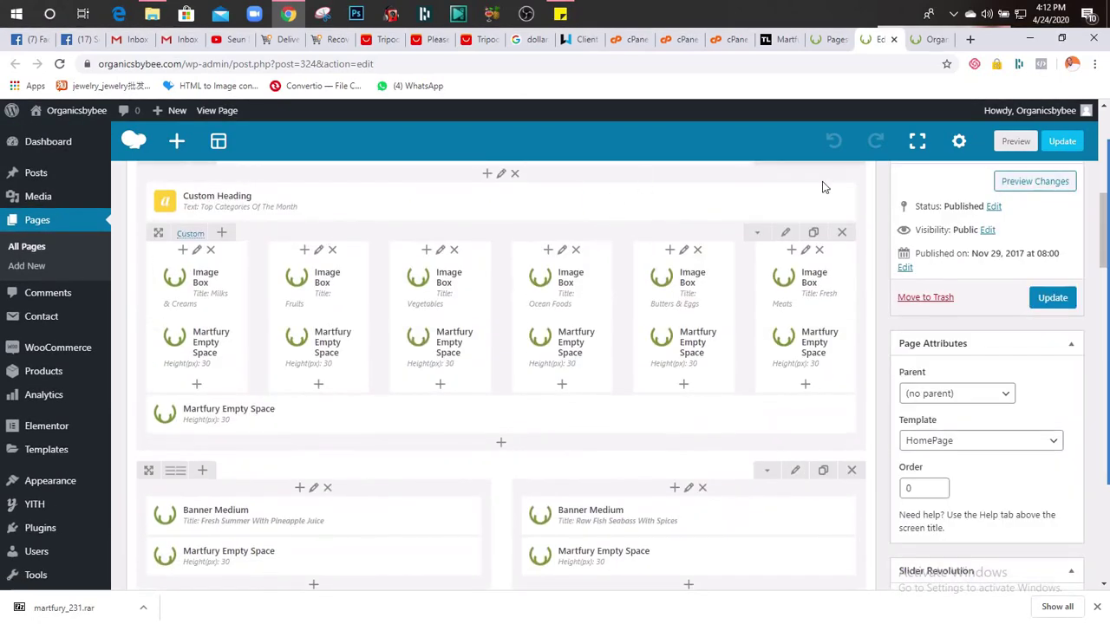
Return to the storefront's top with the Happy Summer 40% Off banner.
left_click(912, 44)
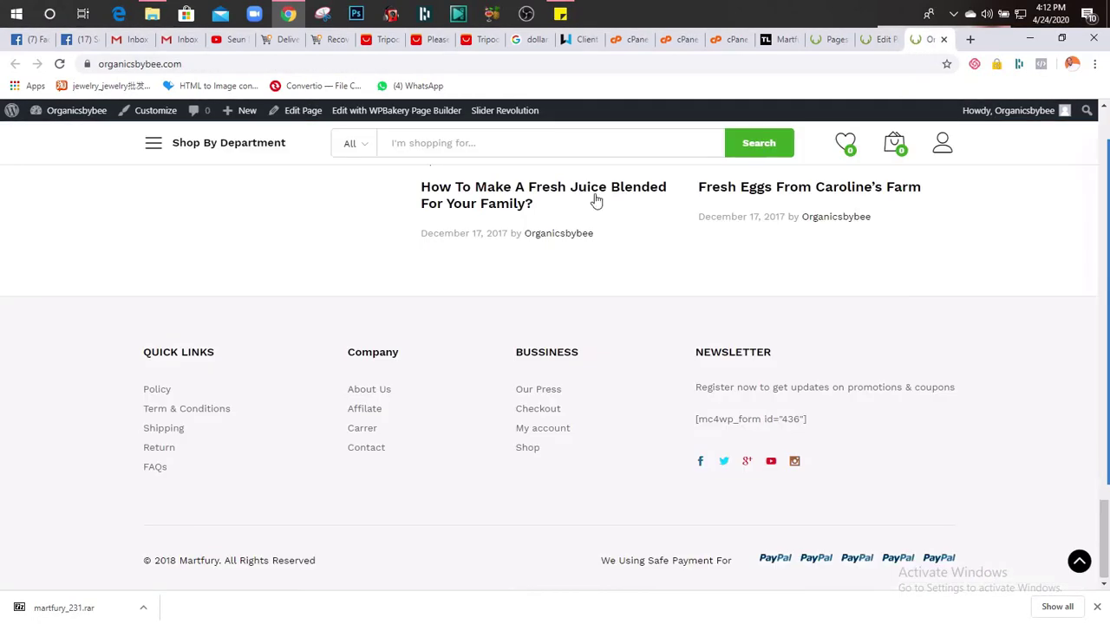
scroll(512, 230, "up", 5)
scroll(511, 231, "up", 8)
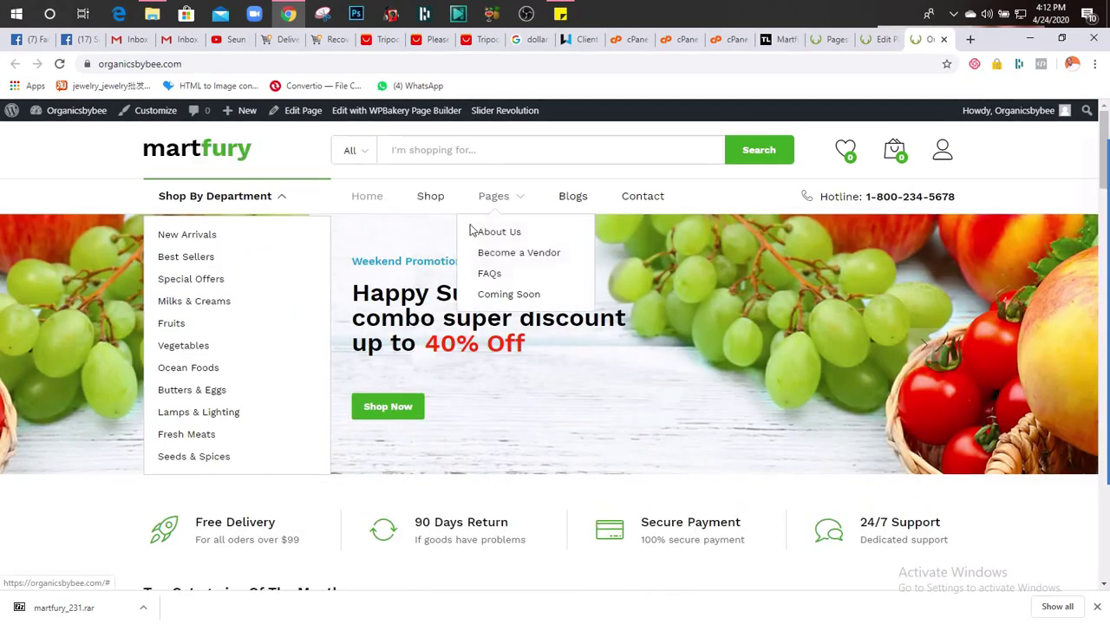
Leave the Home page editor without saving and go to All Pages.
left_click(867, 41)
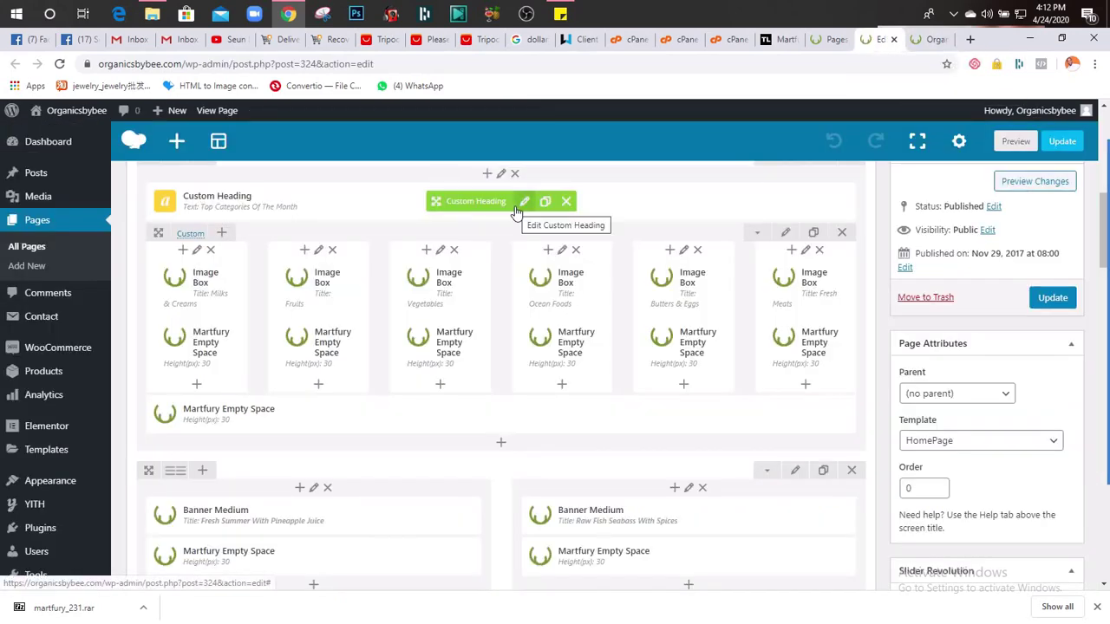
left_click(35, 246)
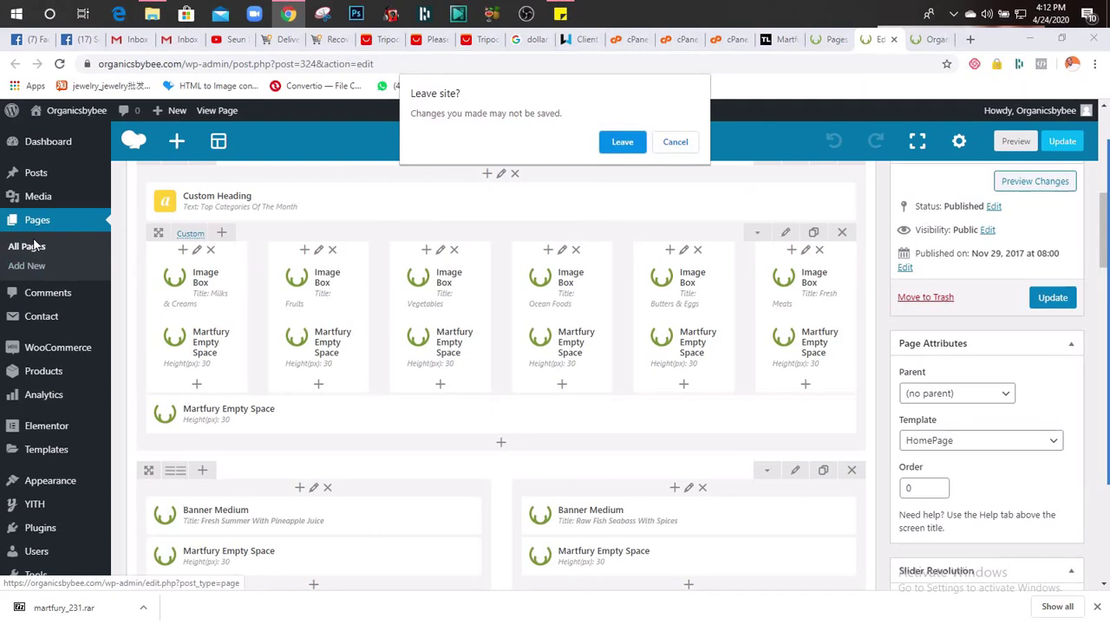
left_click(620, 142)
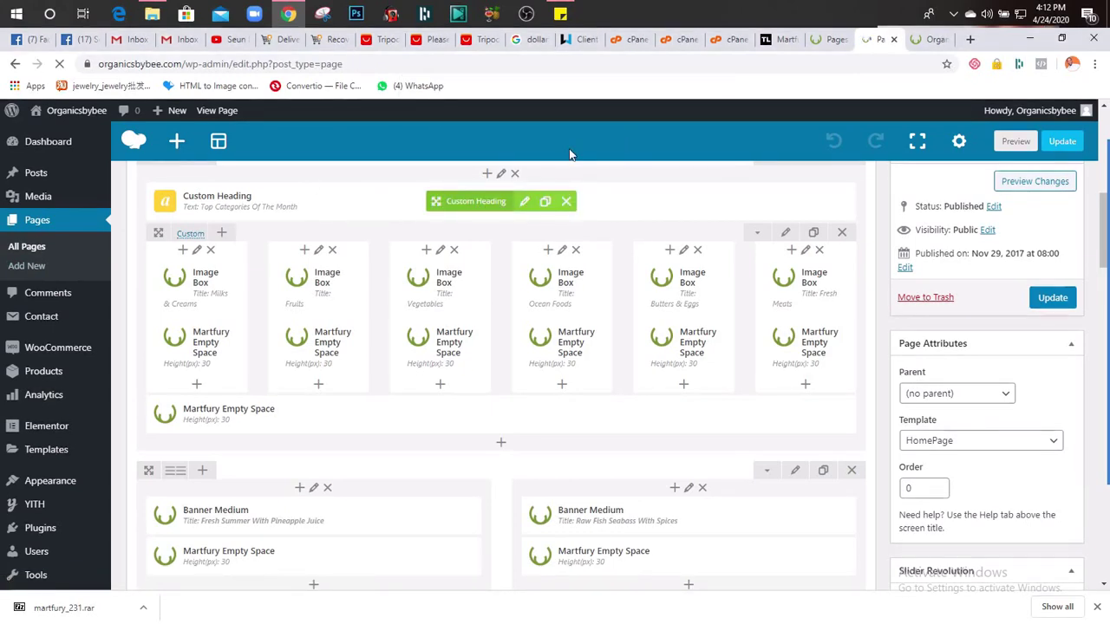
Open the About Us page editor in a new tab and close the Pages list.
mouse_move(1097, 241)
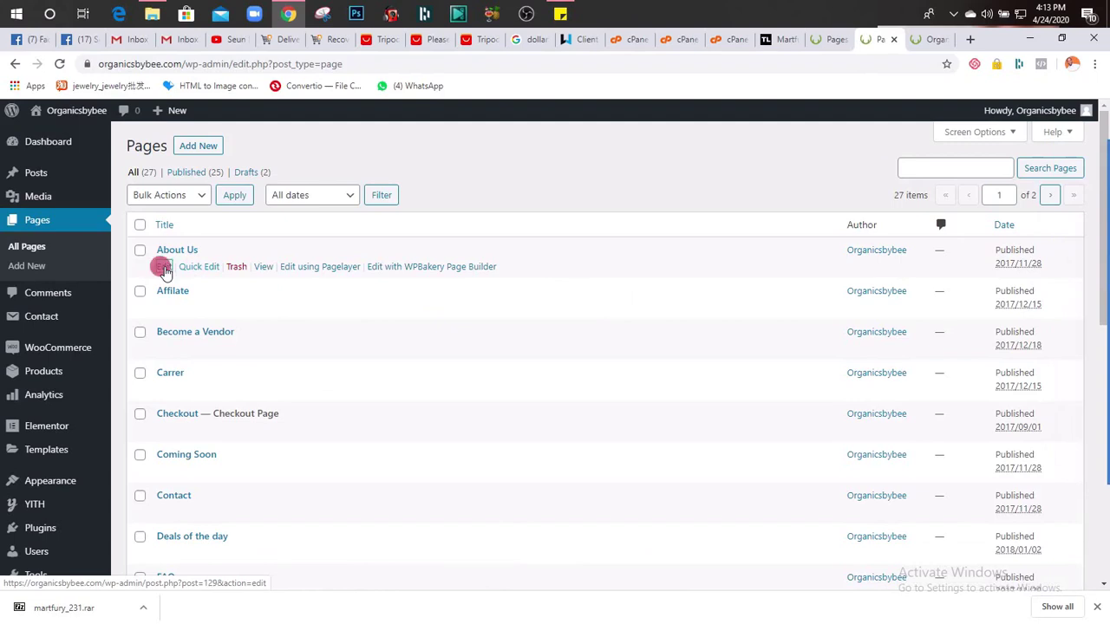
right_click(165, 270)
left_click(195, 276)
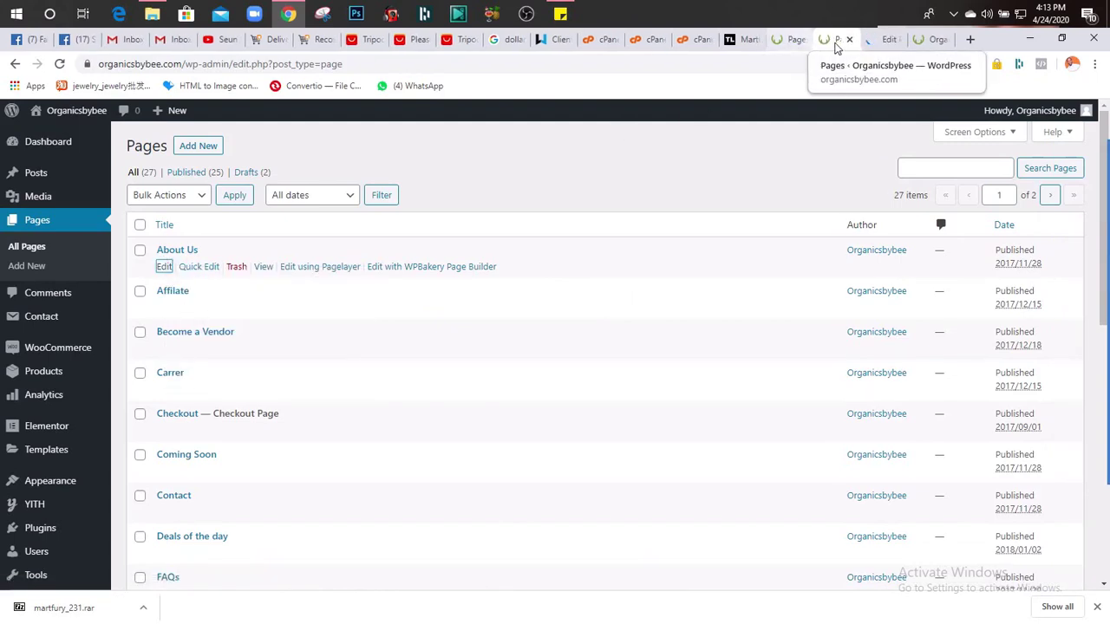
left_click(849, 40)
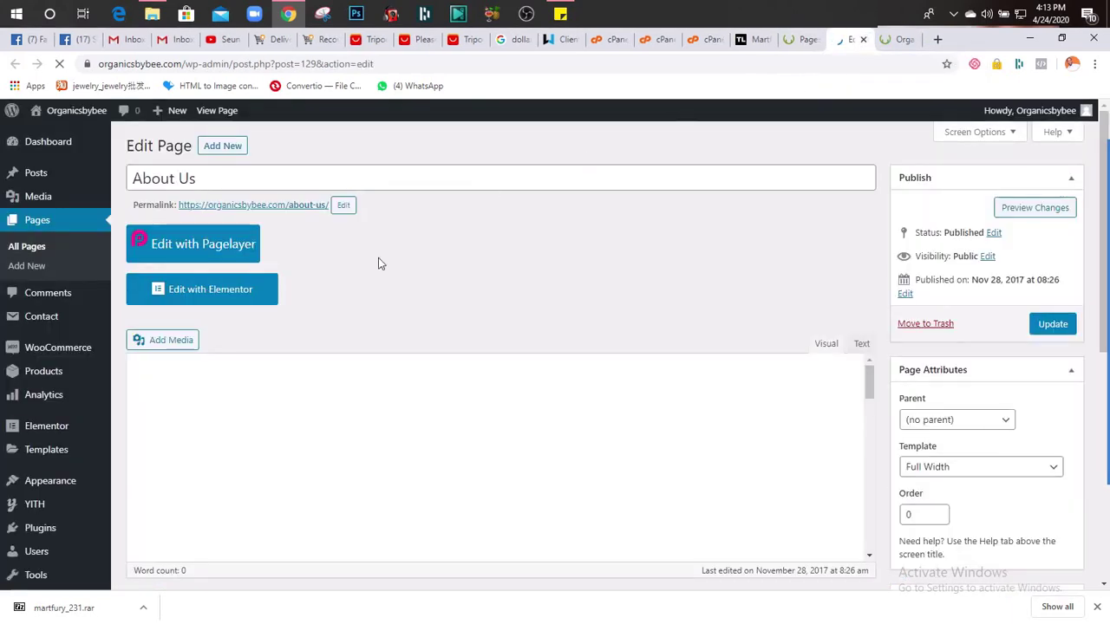
Open the About Us Preview Changes link in a new browser tab.
mouse_move(1103, 243)
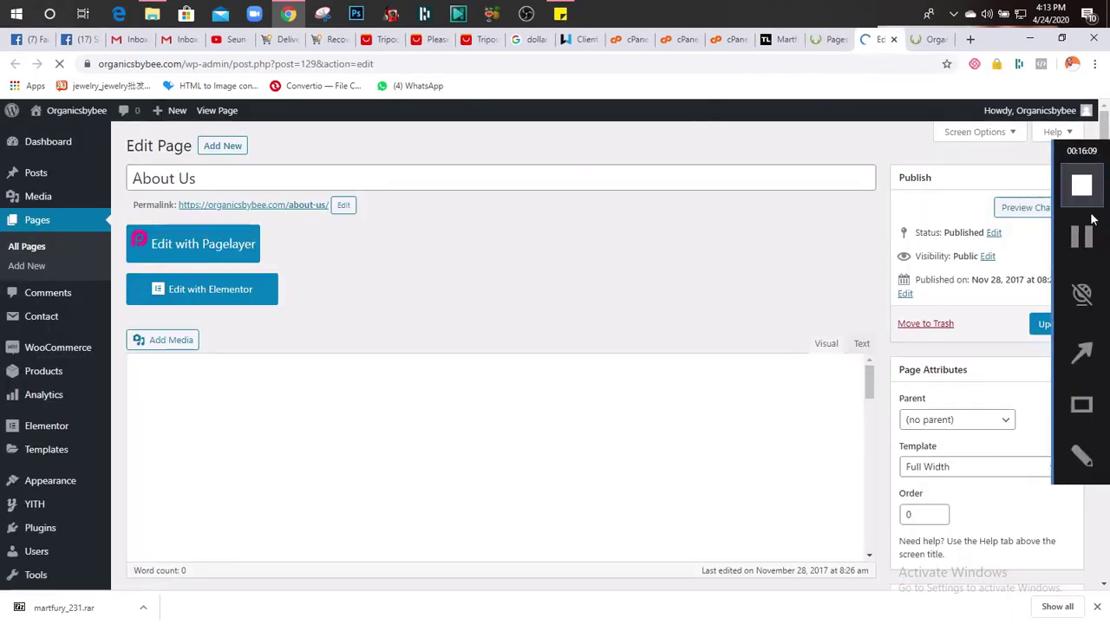
scroll(600, 260, "down", 3)
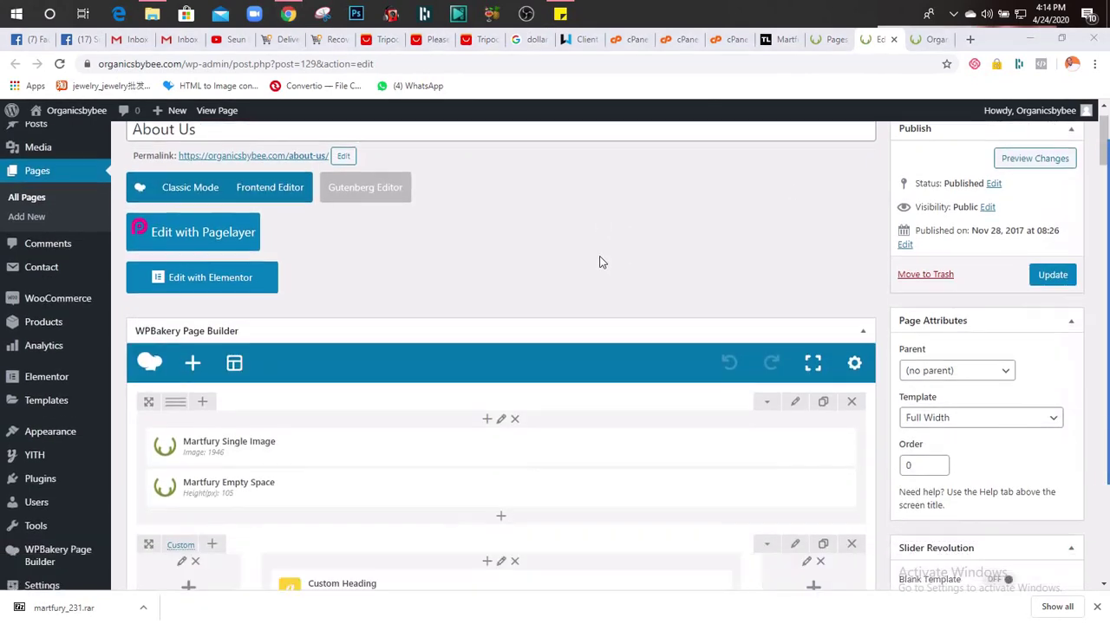
scroll(600, 262, "down", 1)
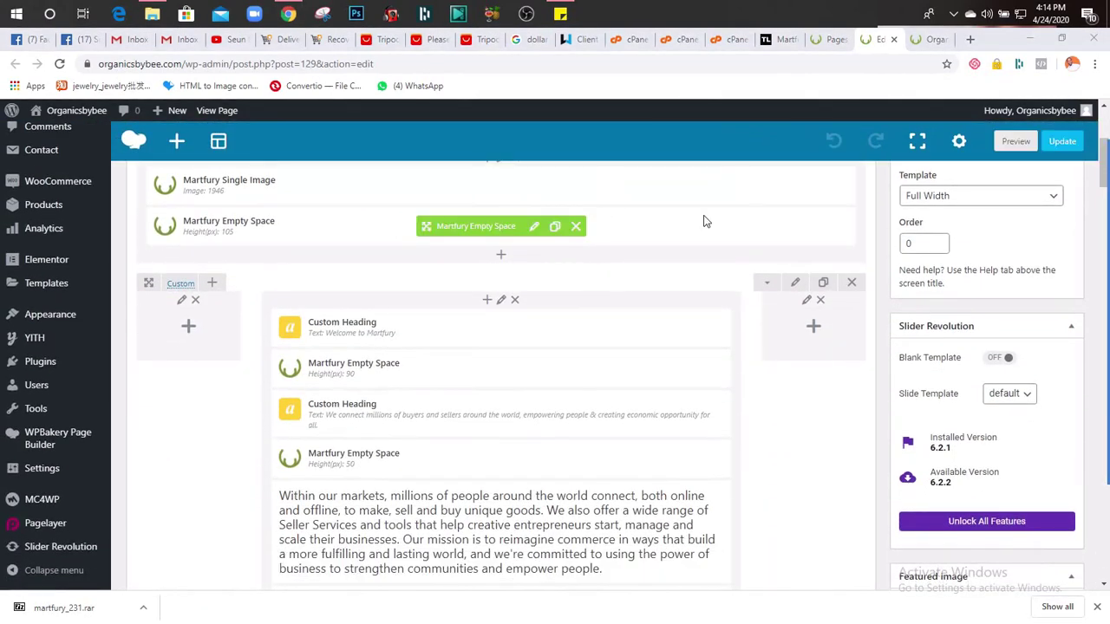
scroll(1047, 242, "up", 5)
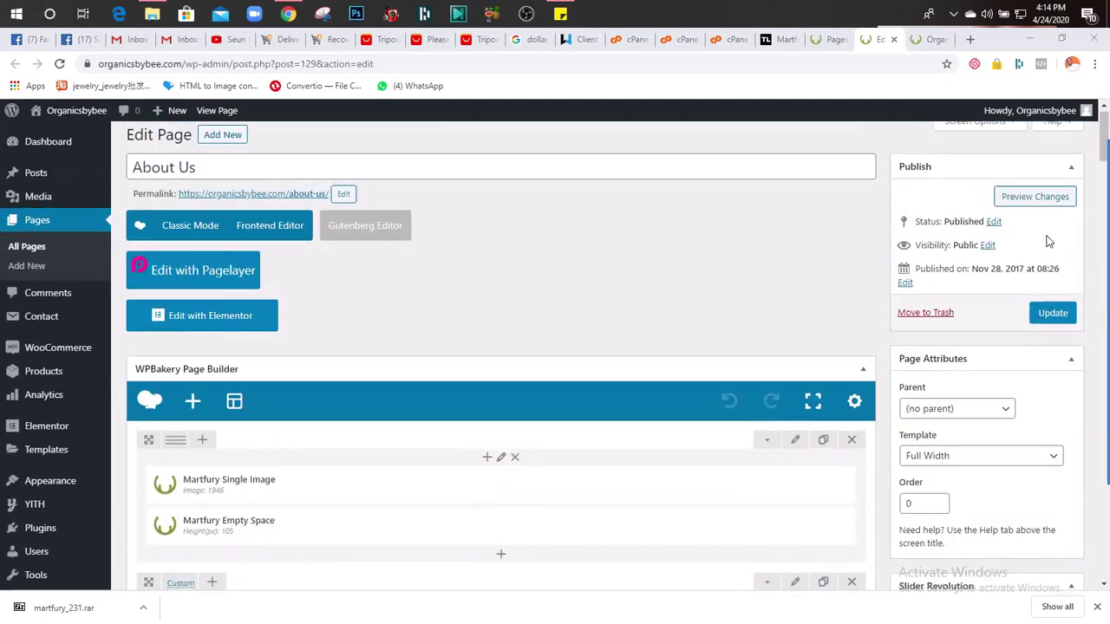
left_click(1040, 208)
right_click(1040, 208)
left_click(1026, 217)
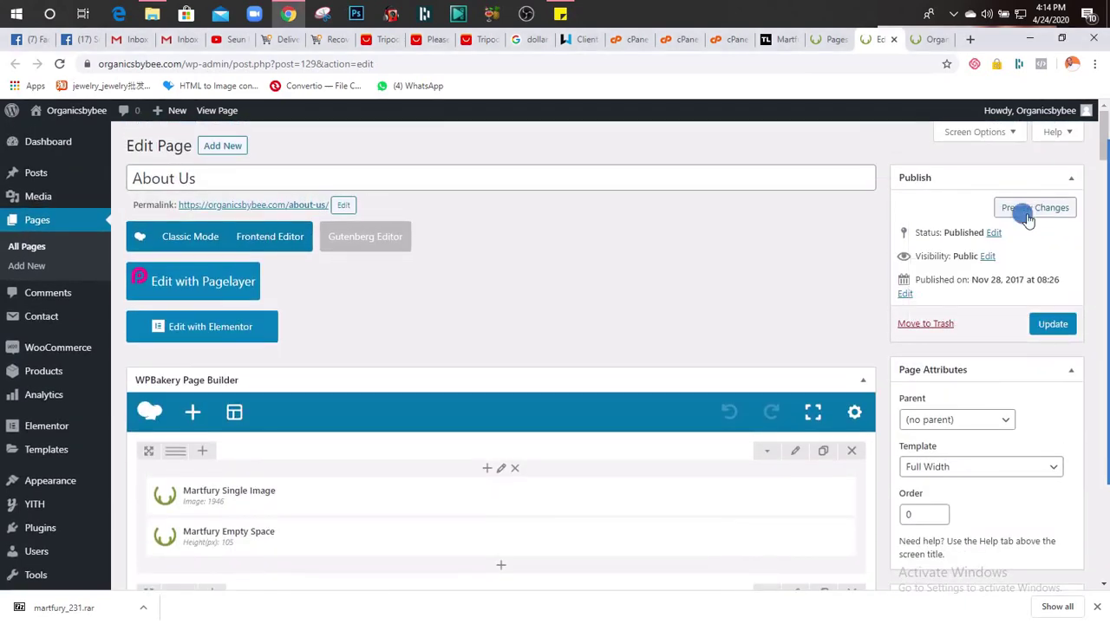
Review the About Us WPBakery elements: Welcome to Martfury headings, mission Text Block, Empty Space rows.
scroll(730, 264, "down", 3)
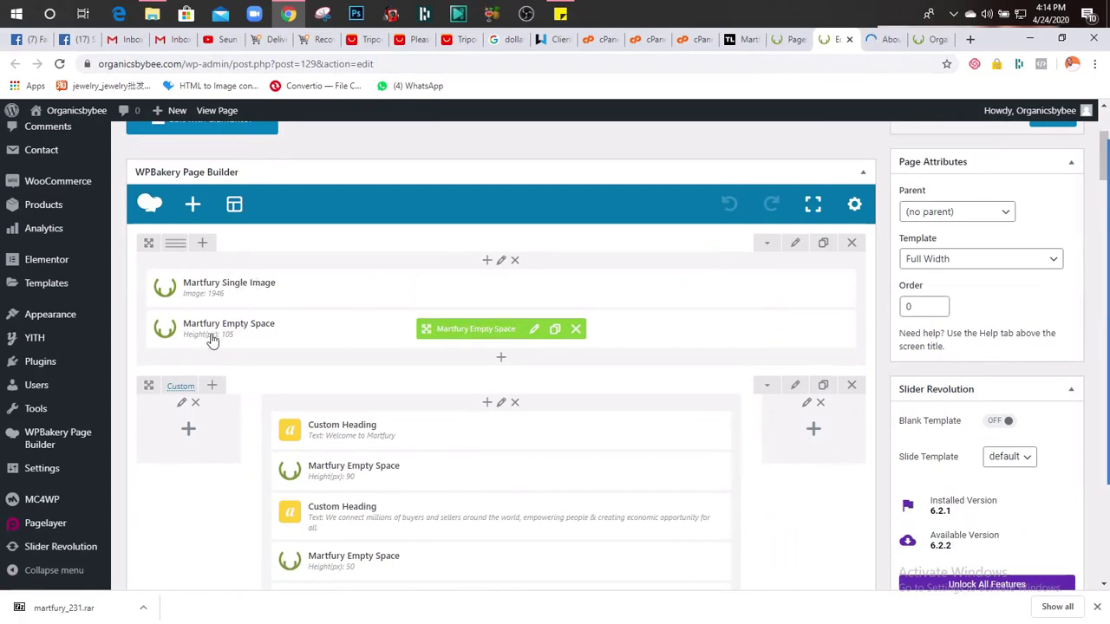
scroll(363, 389, "down", 3)
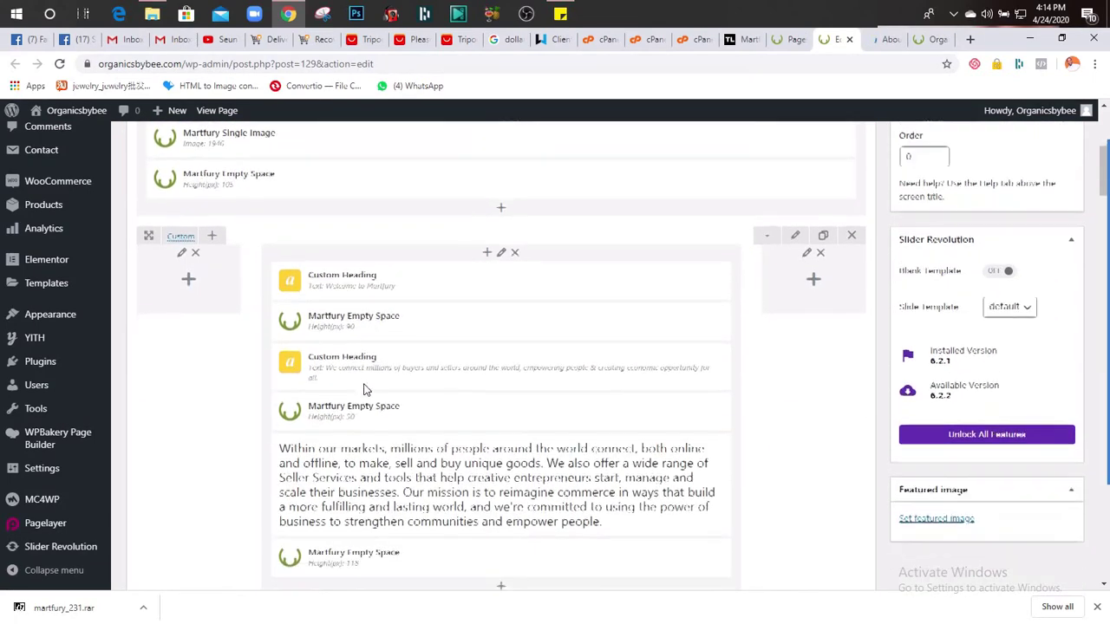
scroll(362, 389, "down", 1)
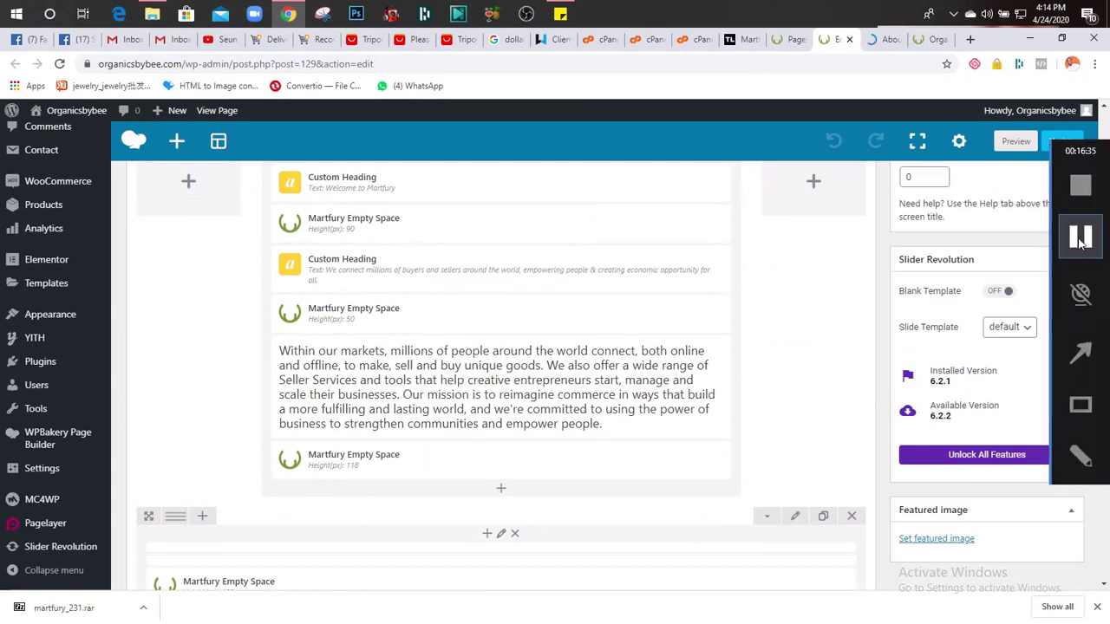
left_click(1079, 242)
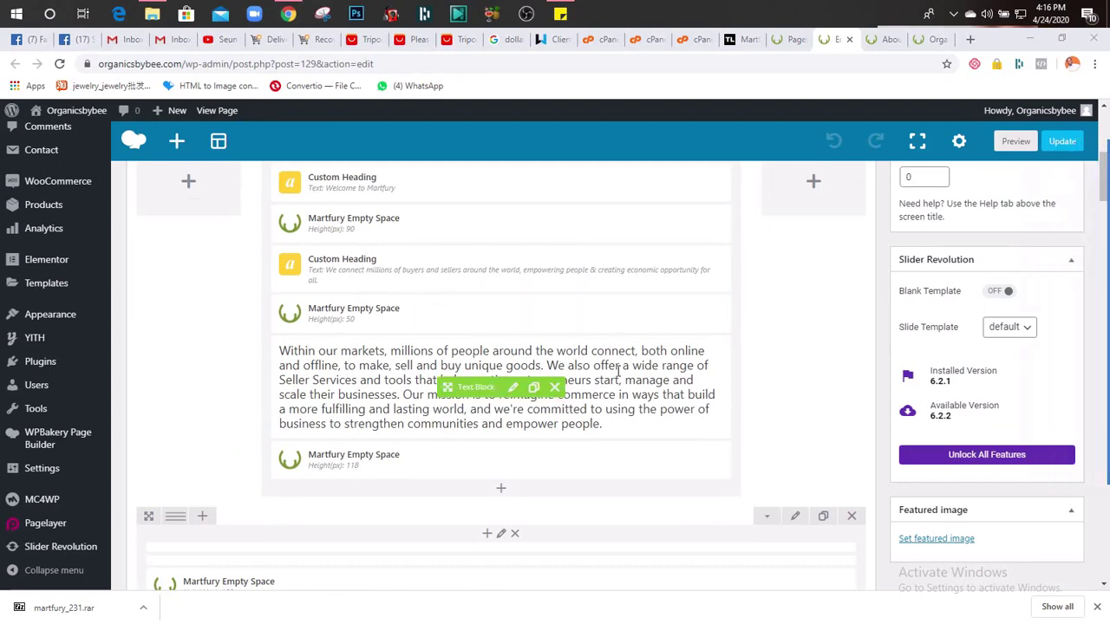
mouse_move(1104, 270)
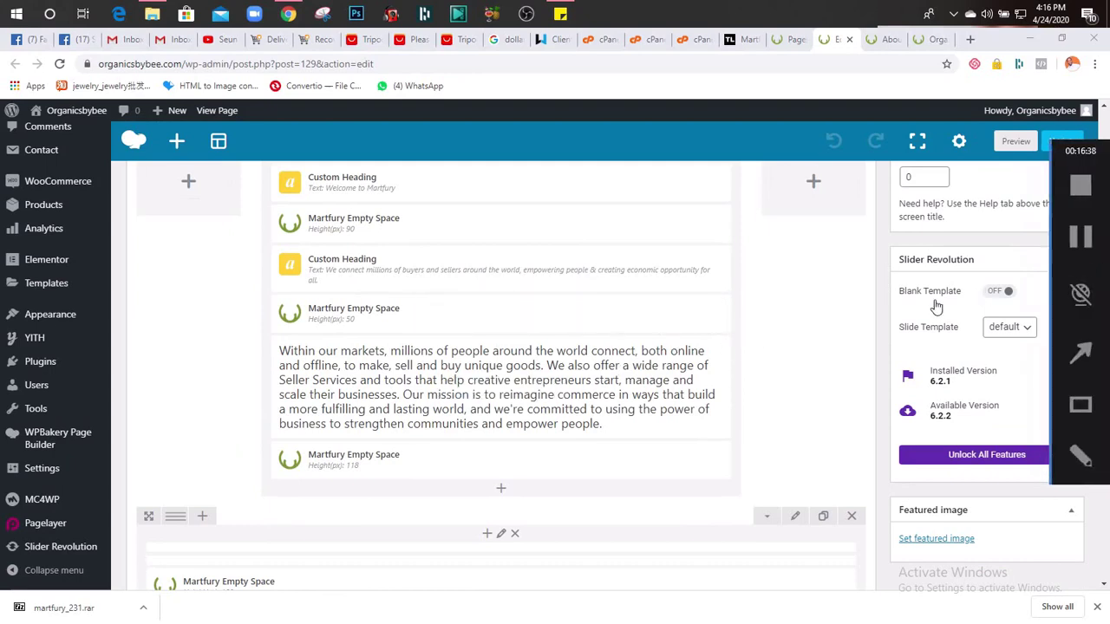
left_click(885, 42)
scroll(472, 463, "down", 2)
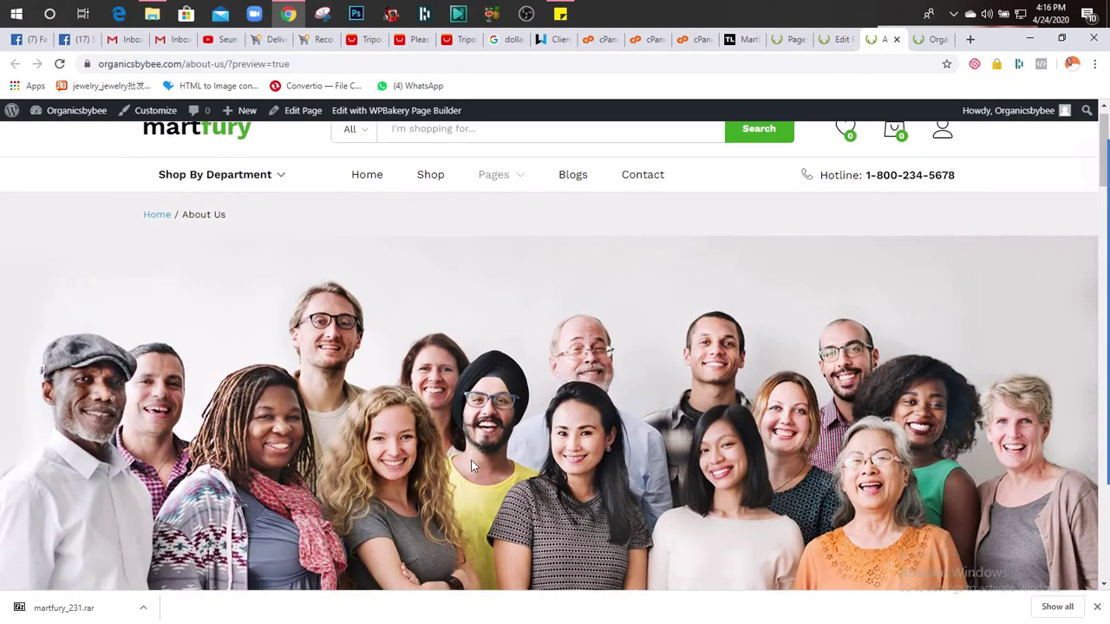
scroll(471, 463, "down", 5)
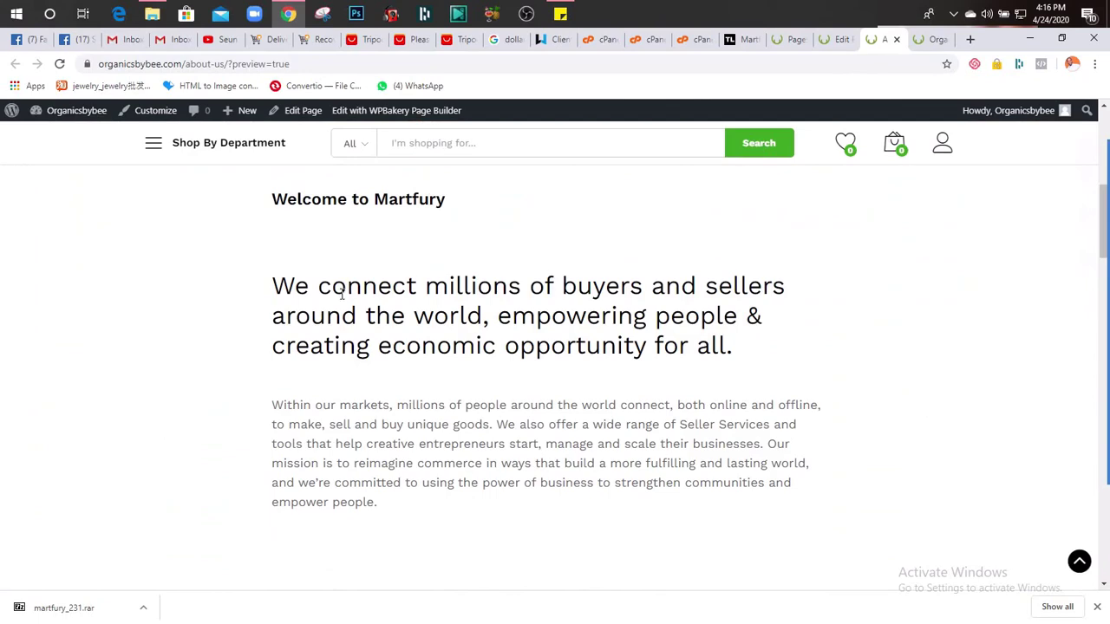
scroll(503, 323, "down", 8)
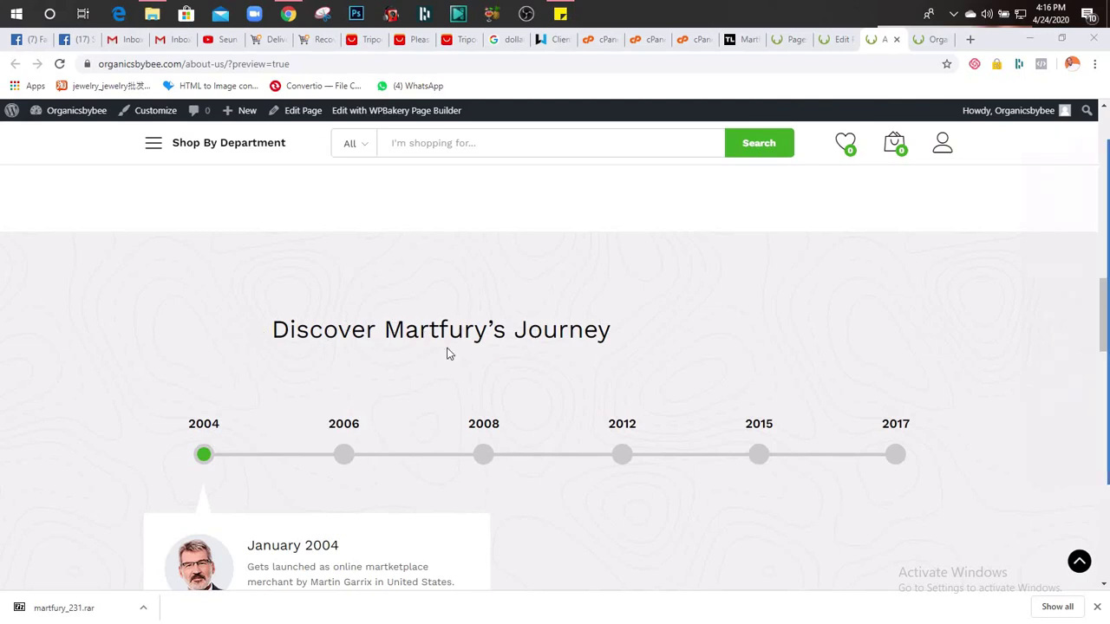
scroll(448, 354, "down", 8)
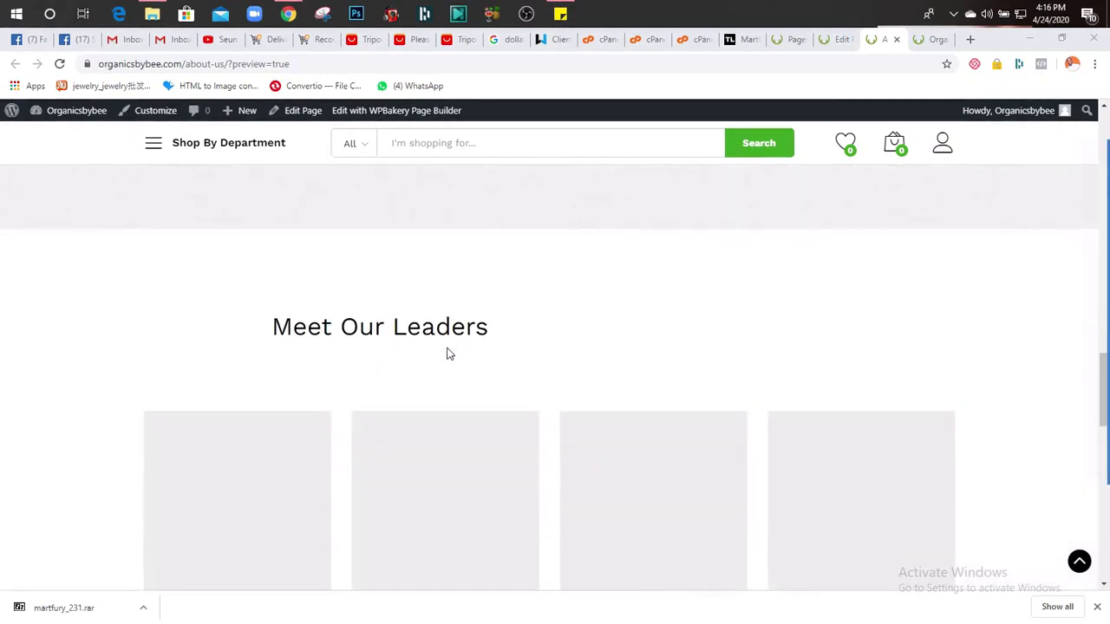
scroll(448, 354, "down", 8)
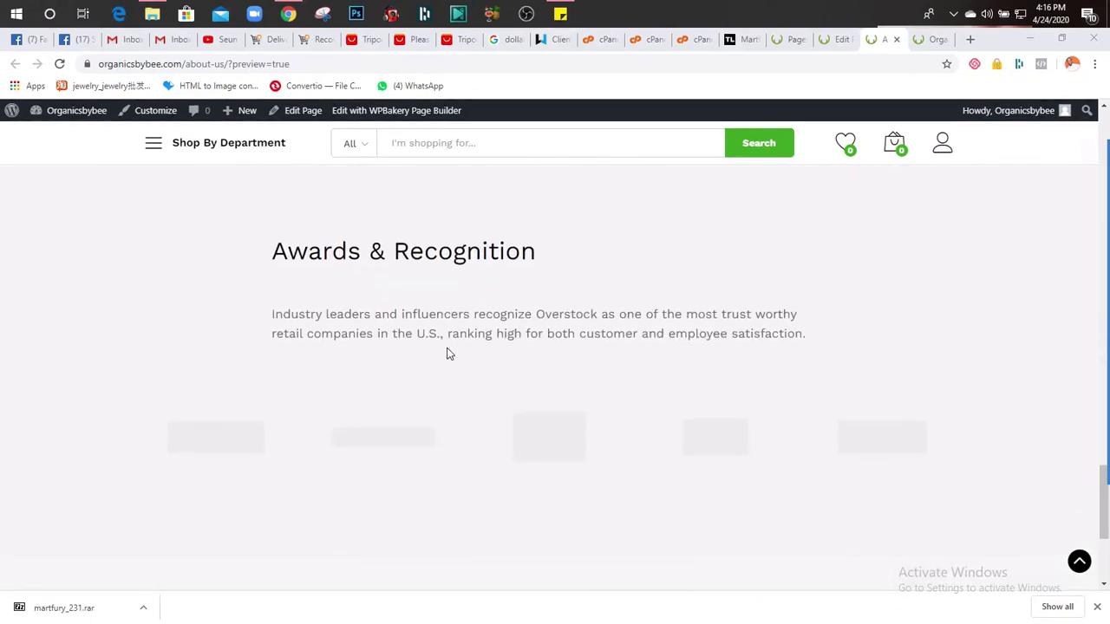
scroll(448, 354, "up", 8)
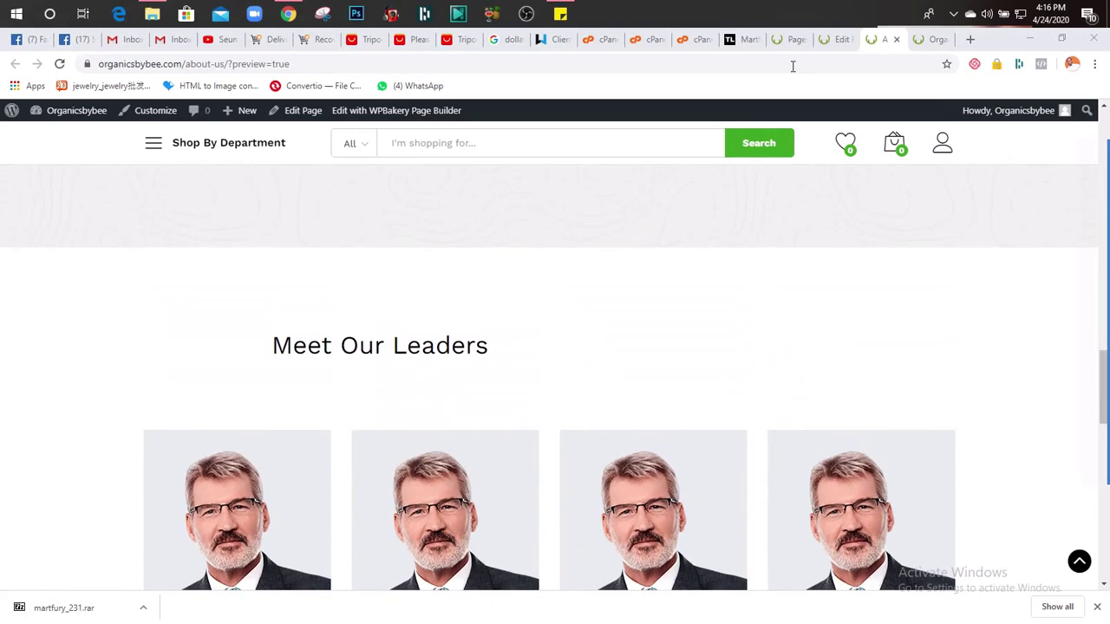
left_click(824, 39)
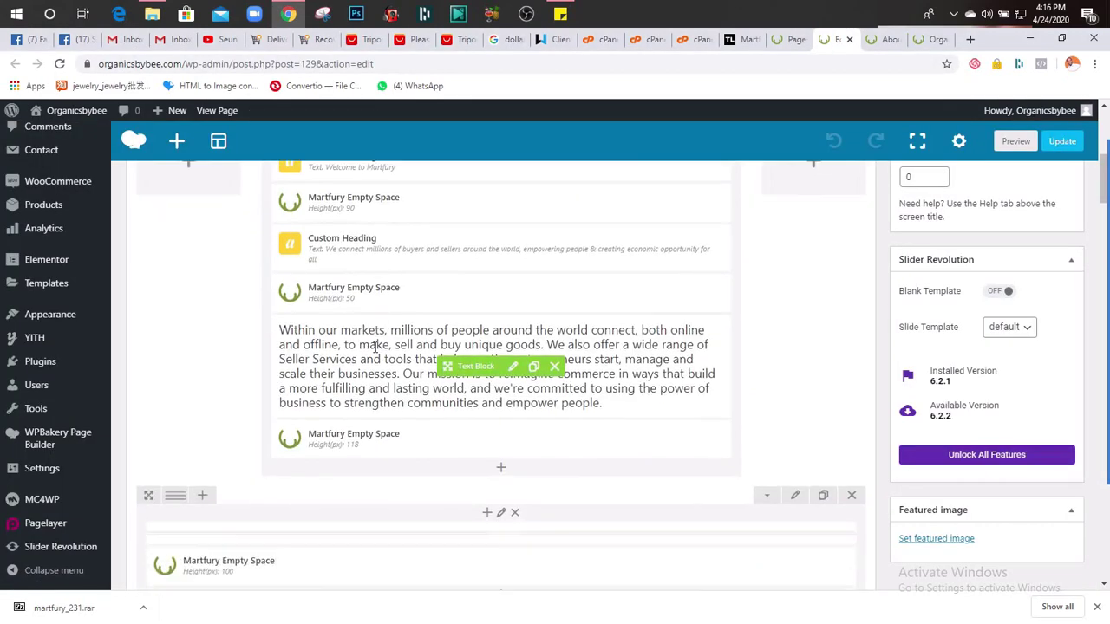
scroll(375, 346, "down", 4)
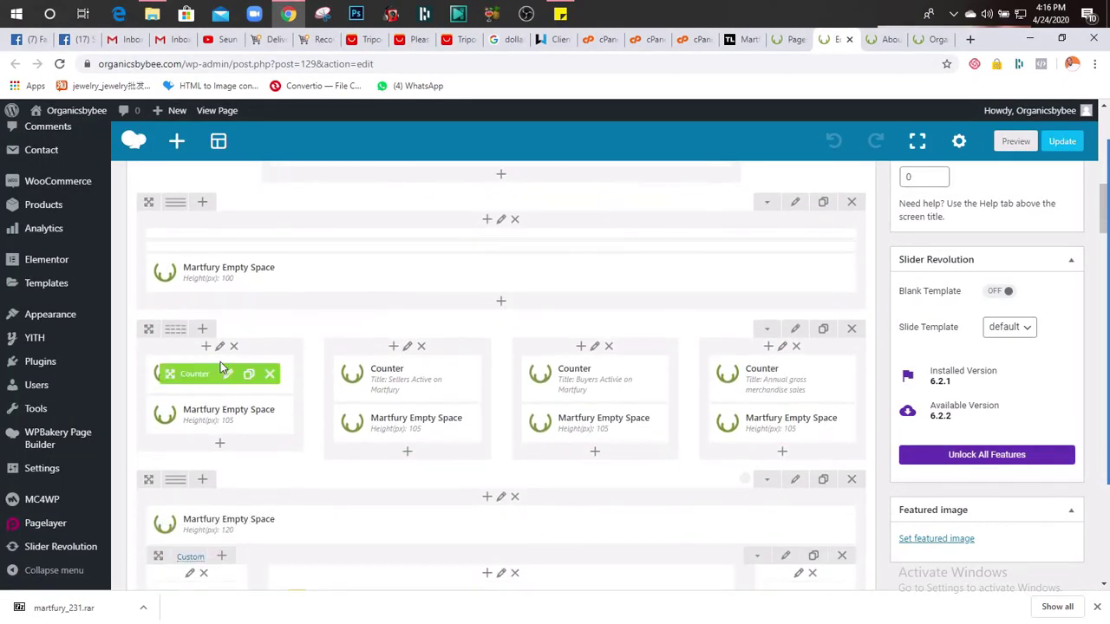
scroll(404, 448, "down", 1)
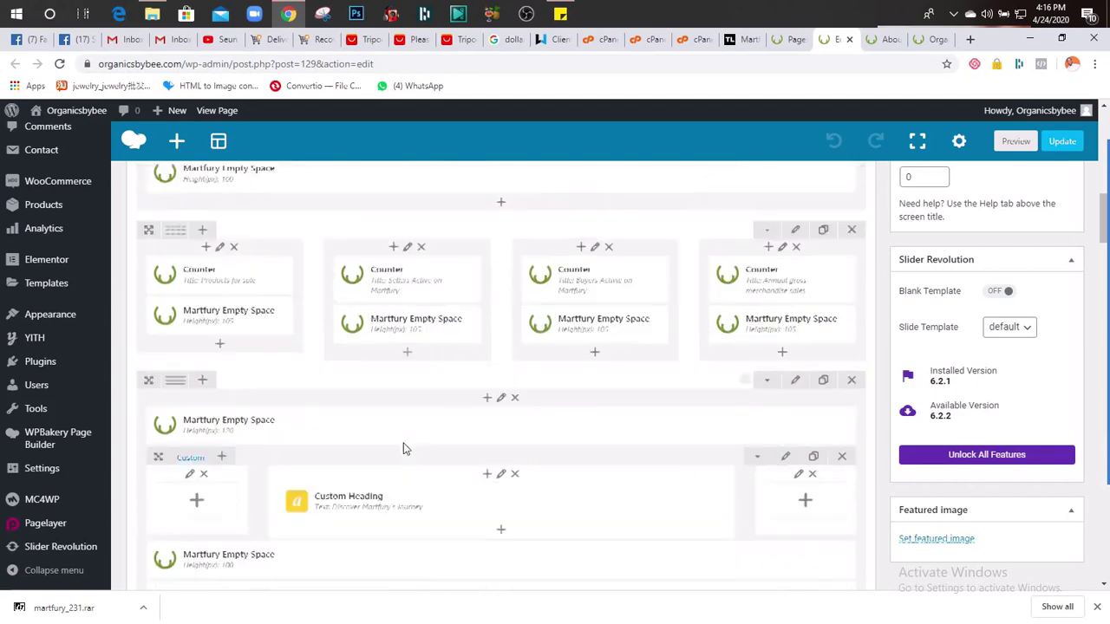
scroll(404, 448, "down", 1)
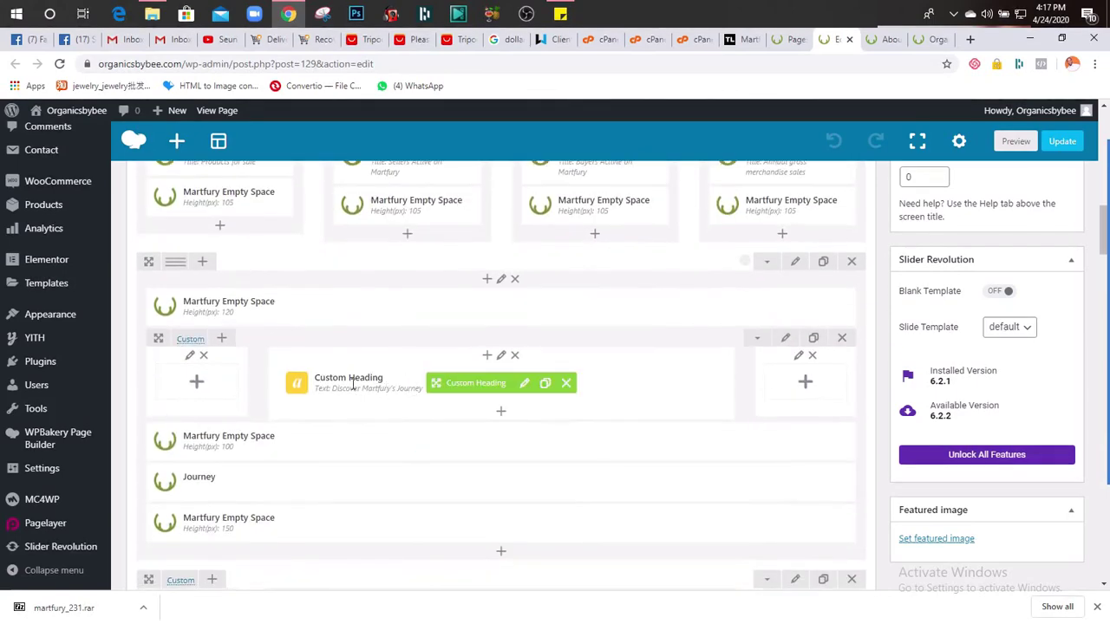
scroll(384, 397, "down", 1)
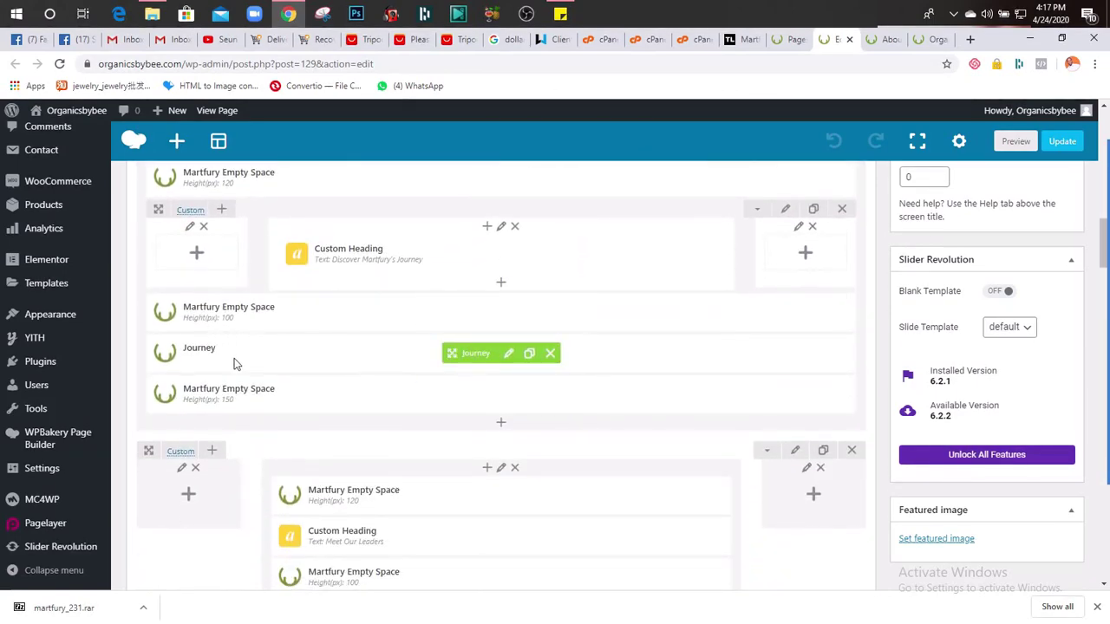
scroll(258, 366, "down", 2)
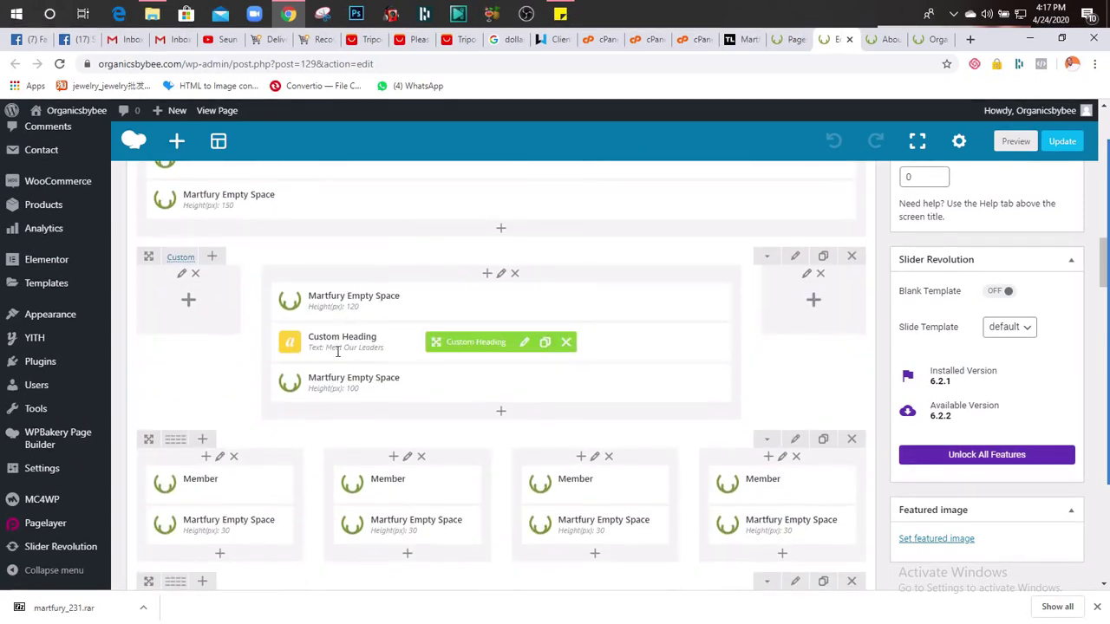
scroll(444, 348, "down", 2)
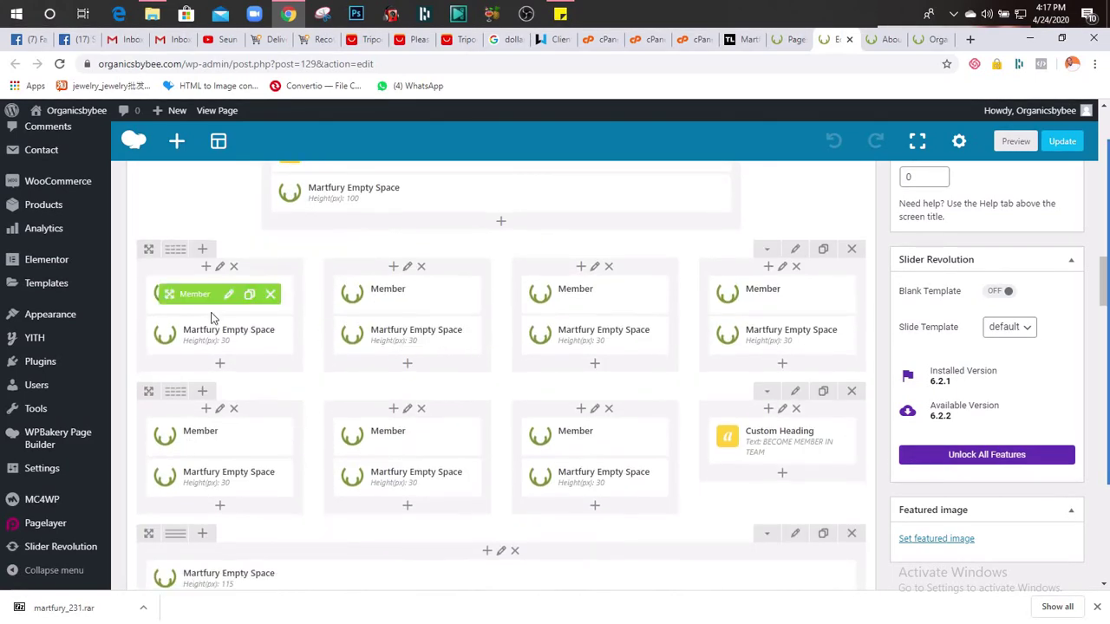
scroll(632, 477, "down", 3)
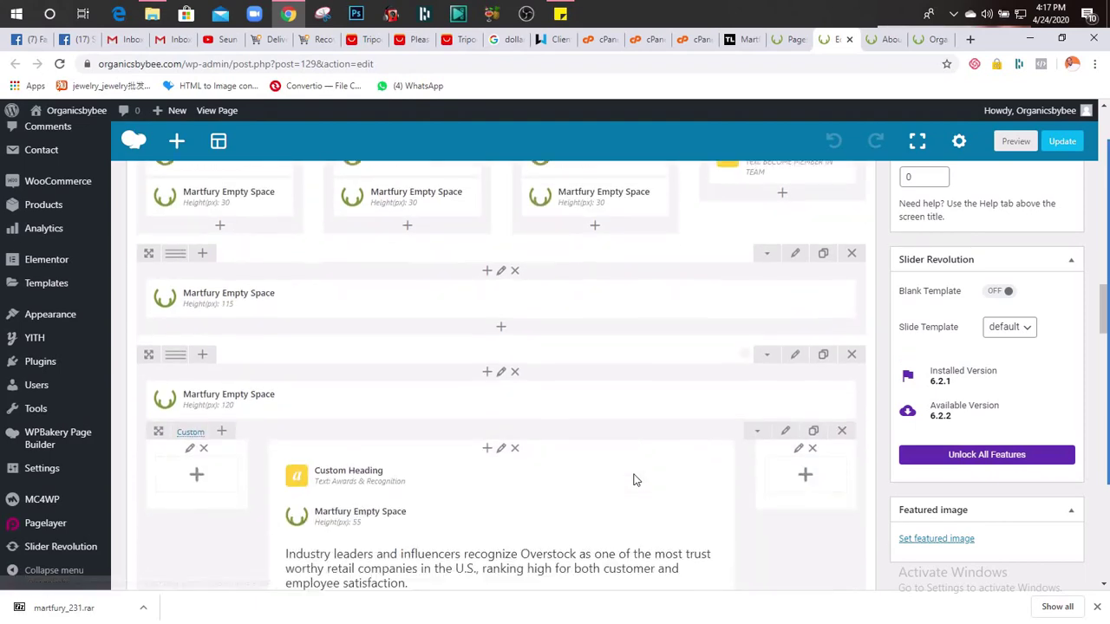
scroll(394, 416, "down", 4)
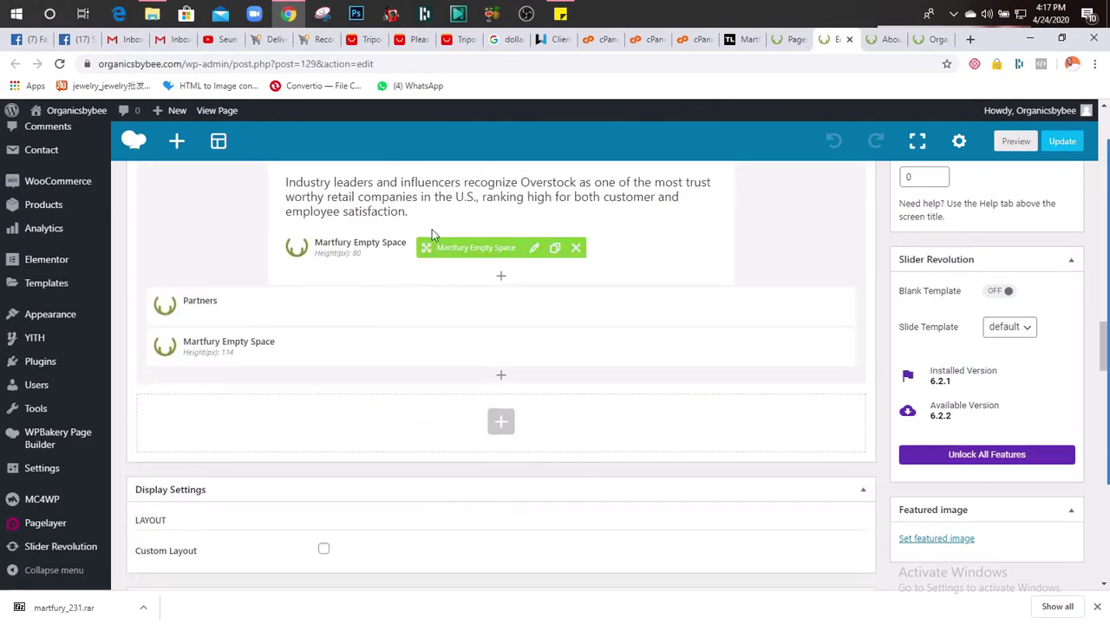